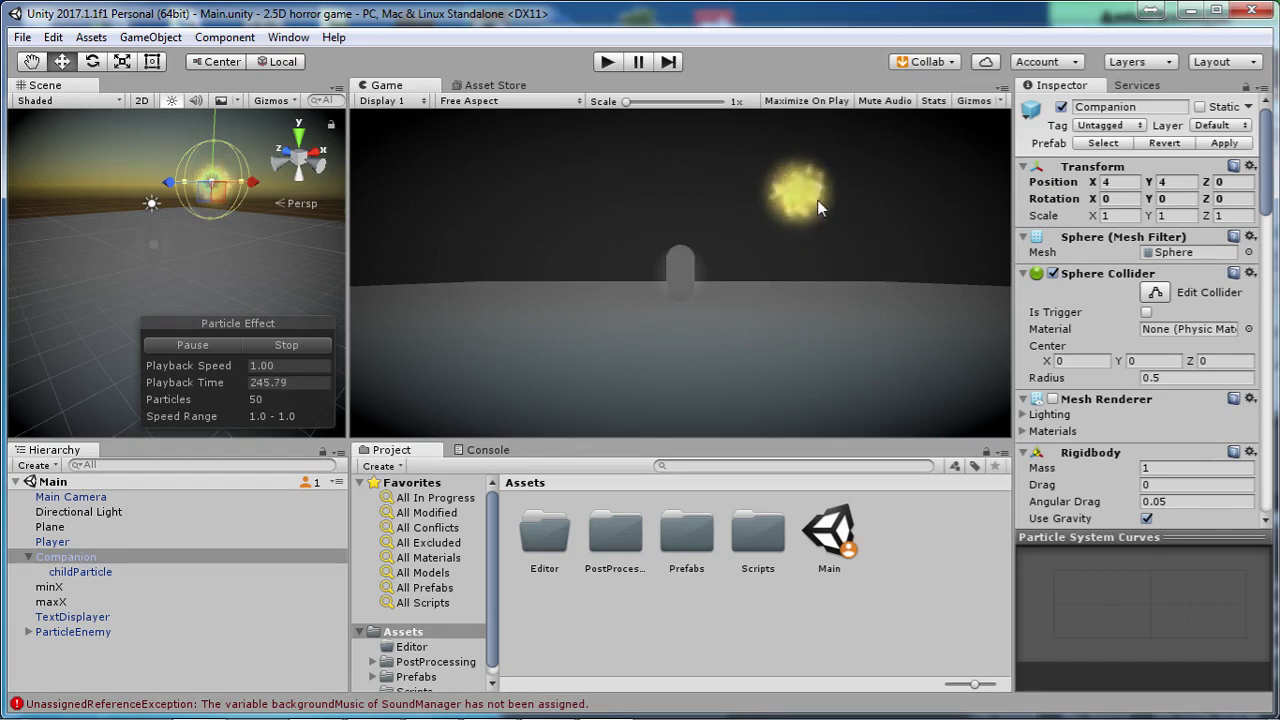
pyautogui.hotkey('ctrl', 'p')
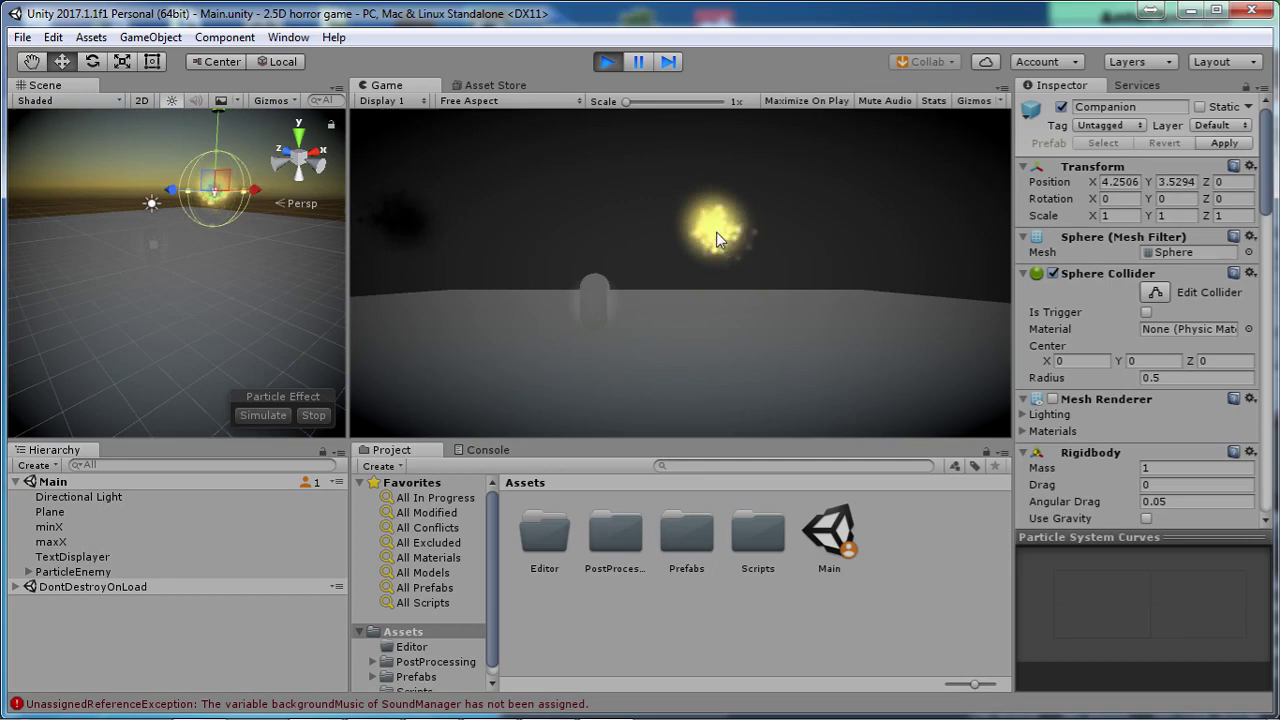
pyautogui.hotkey('ctrl', 'p')
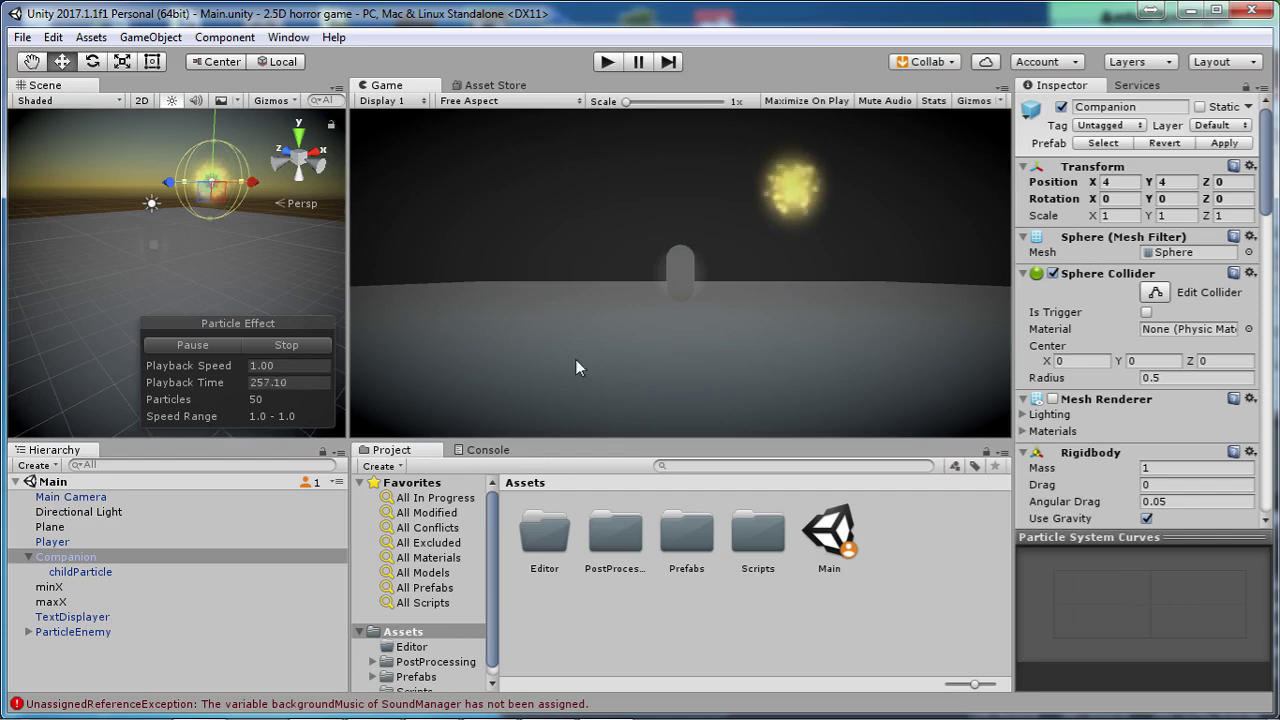
# - Create an empty child under Companion, then delete it again
pyautogui.rightClick(40, 667)
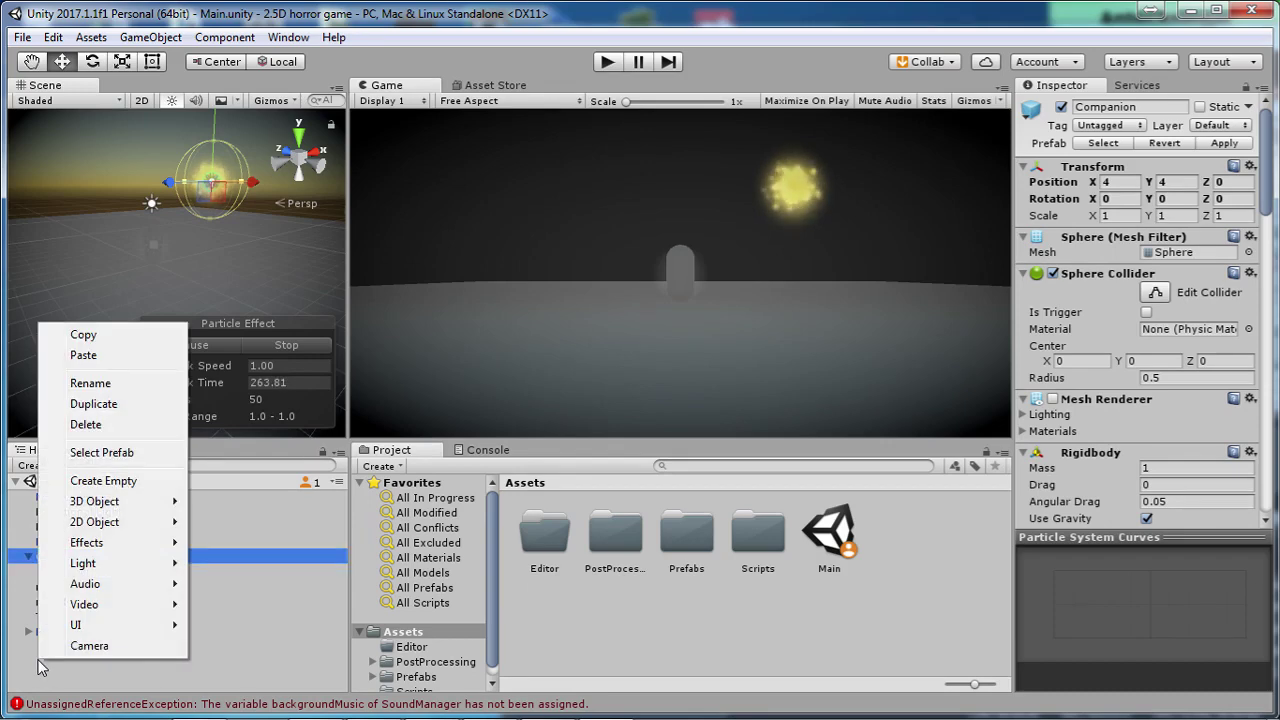
pyautogui.click(103, 481)
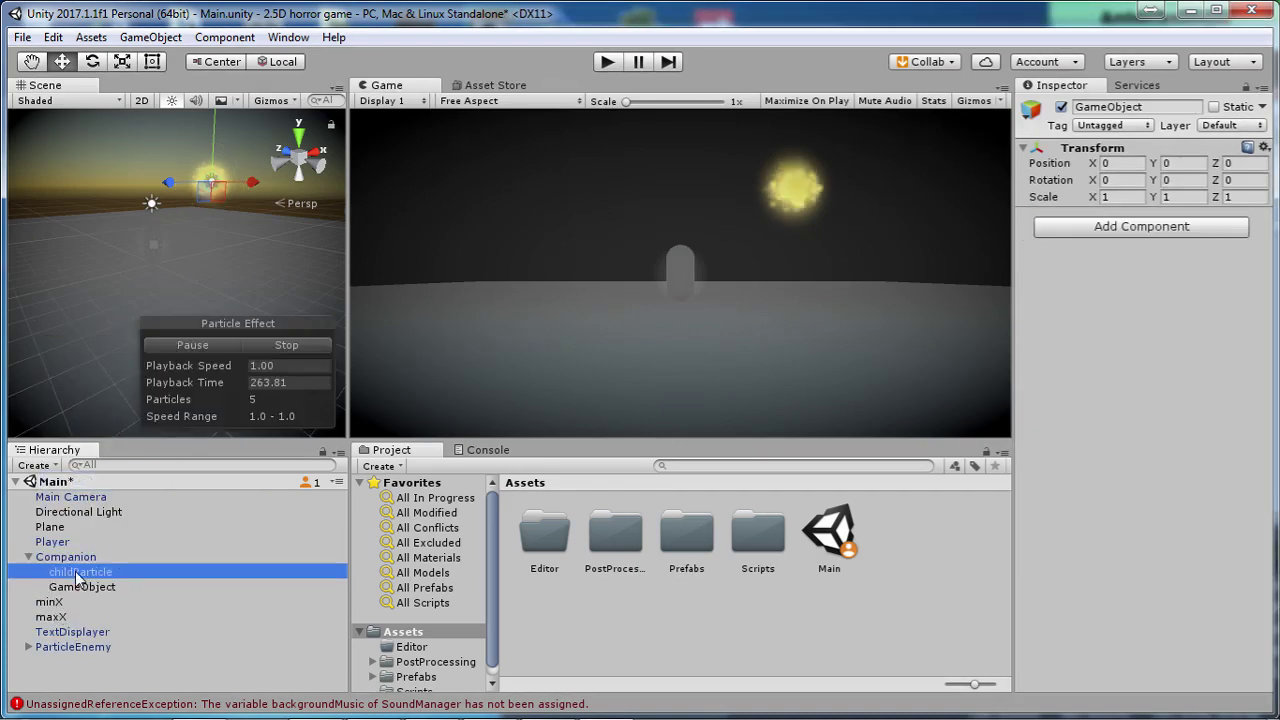
pyautogui.press('Delete')
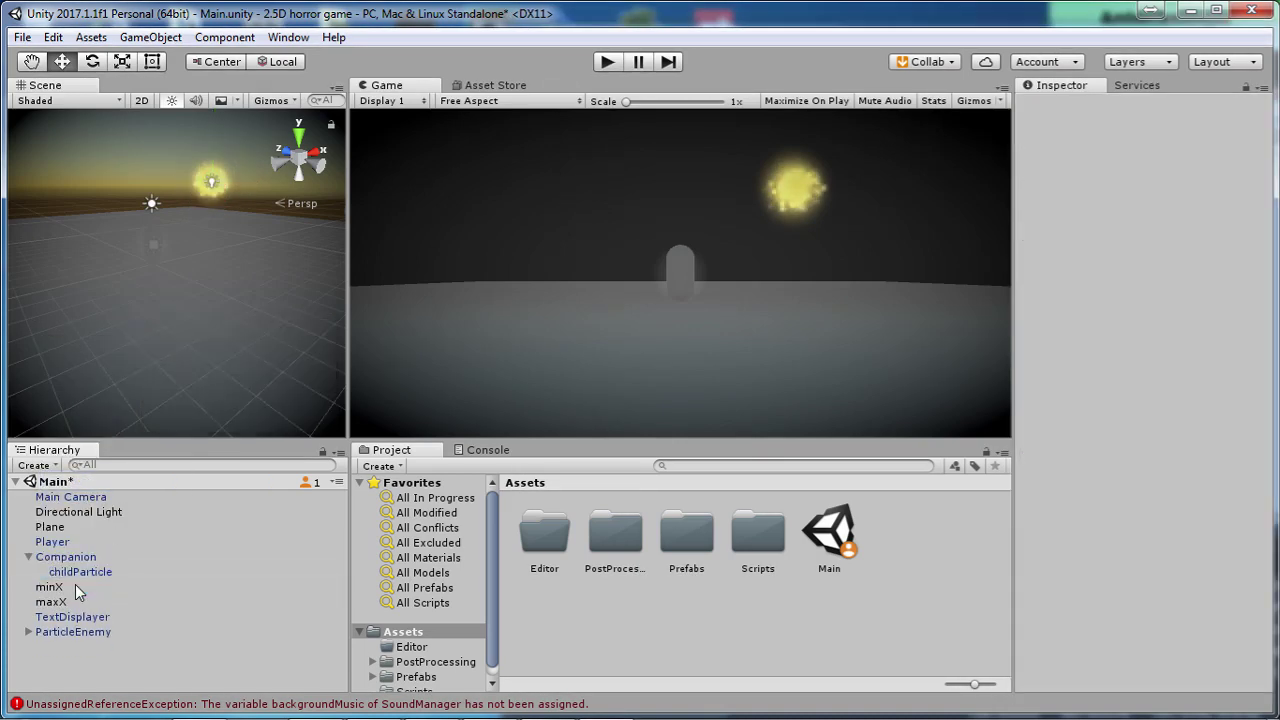
# - Create a new empty GameObject at the scene root and add a Particle System to it
pyautogui.click(49, 633)
pyautogui.click(45, 670)
pyautogui.rightClick(45, 670)
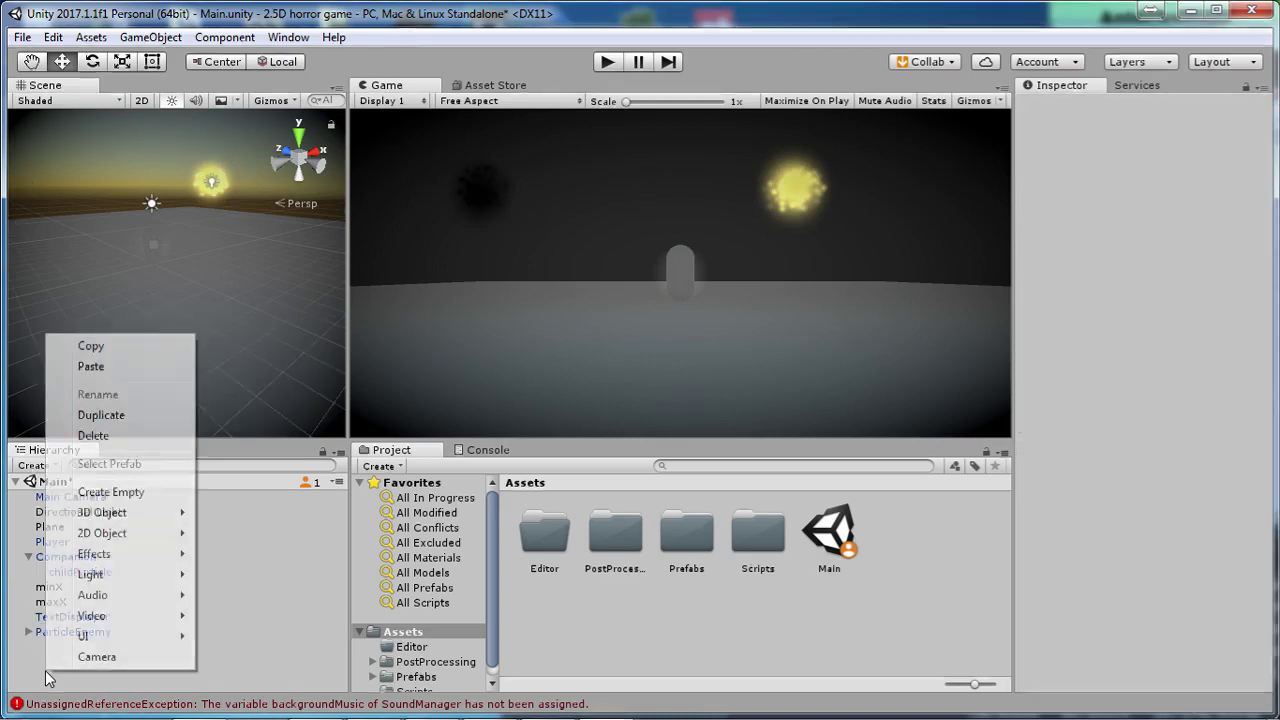
pyautogui.click(112, 492)
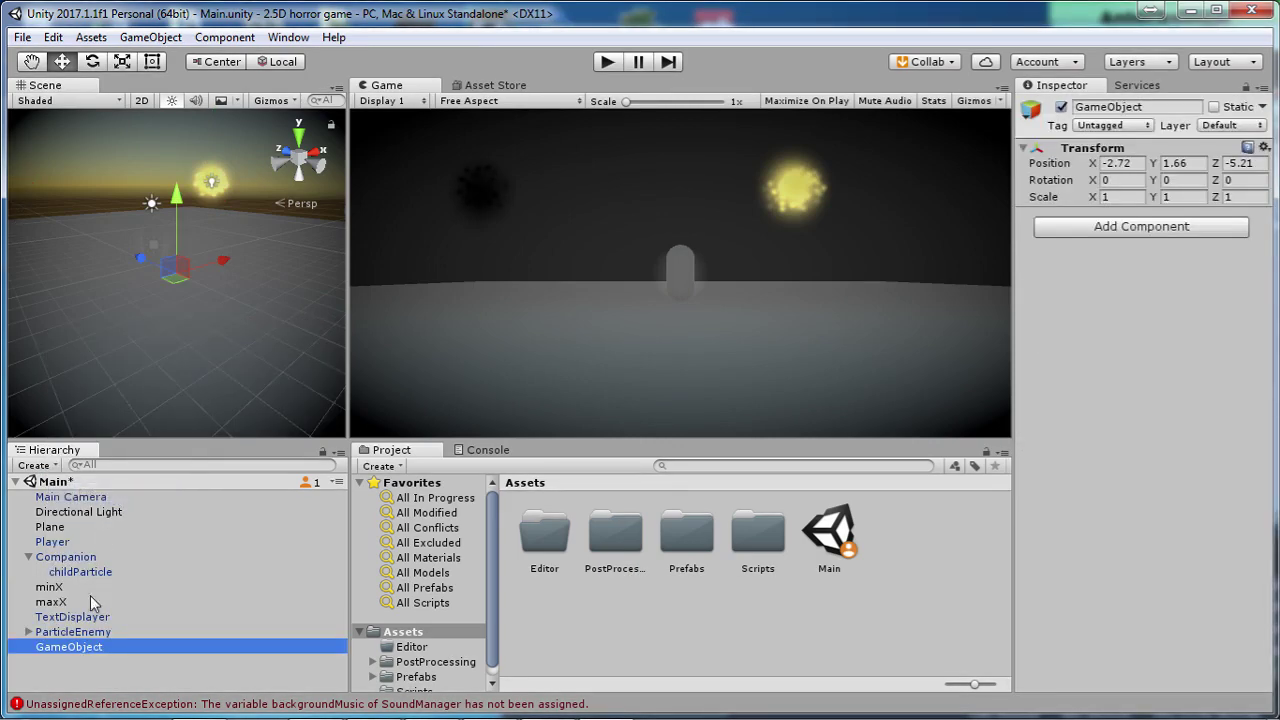
pyautogui.click(1138, 230)
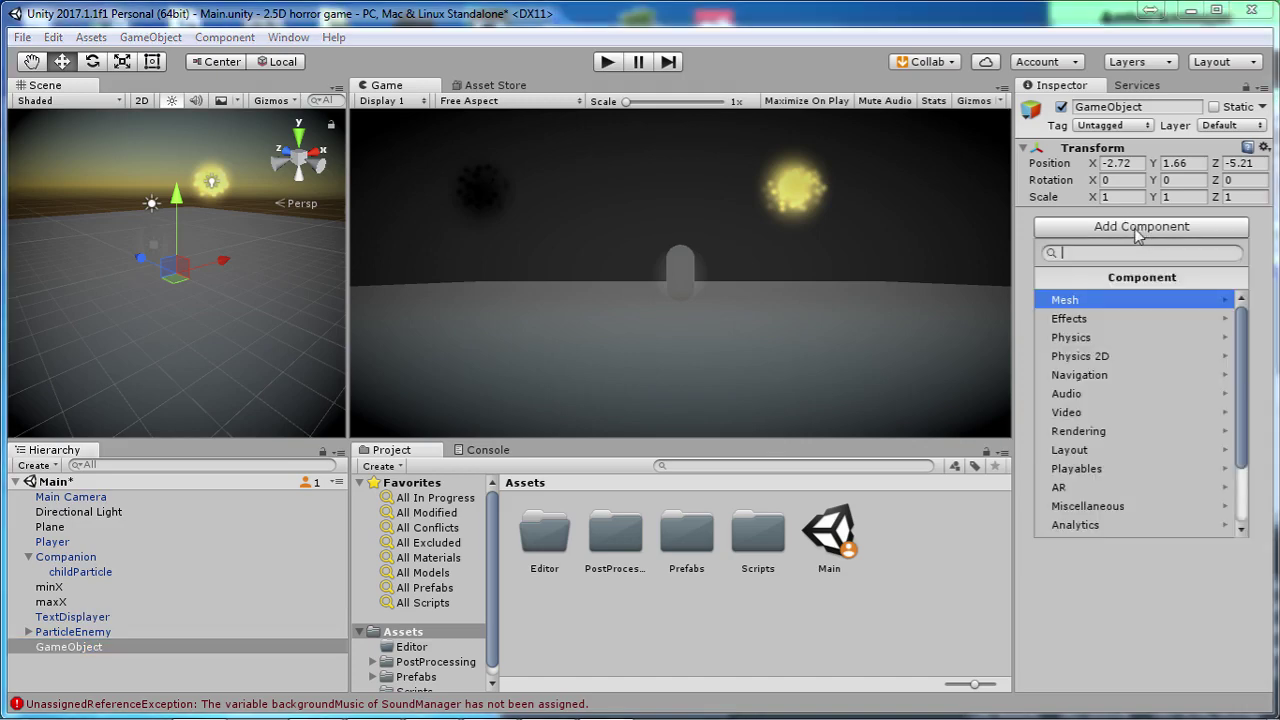
pyautogui.write('partic')
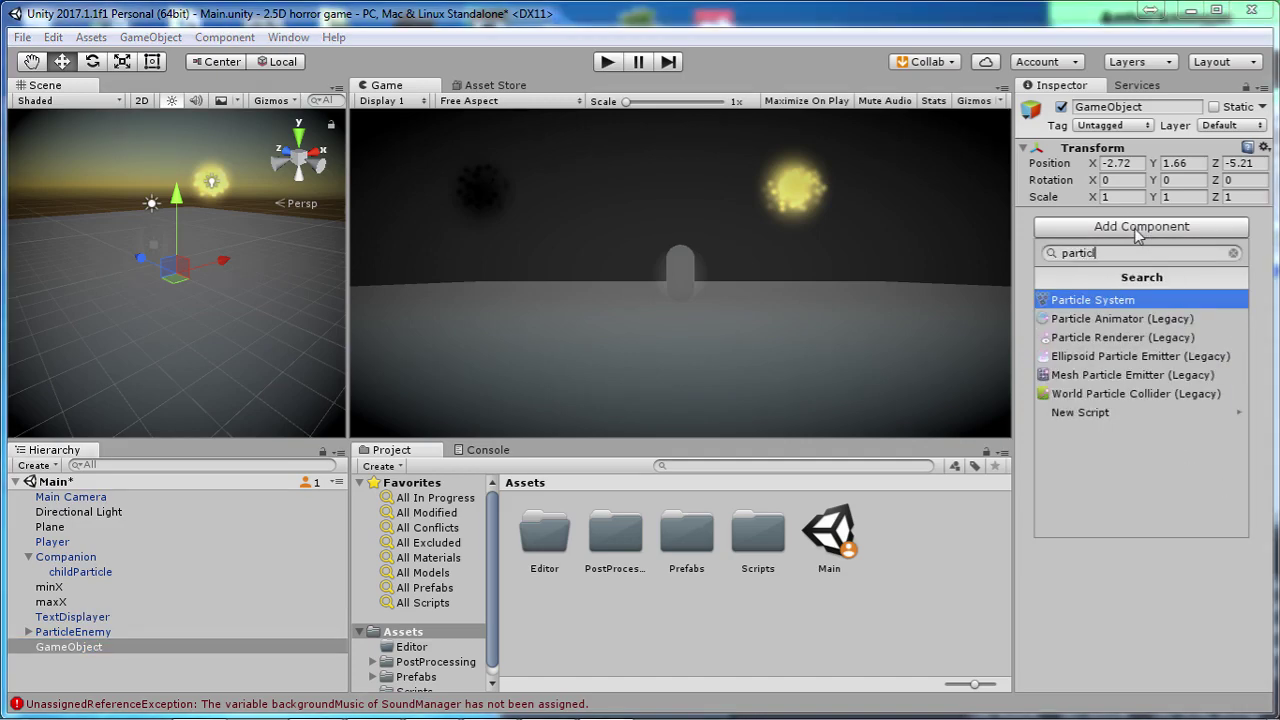
pyautogui.press('Return')
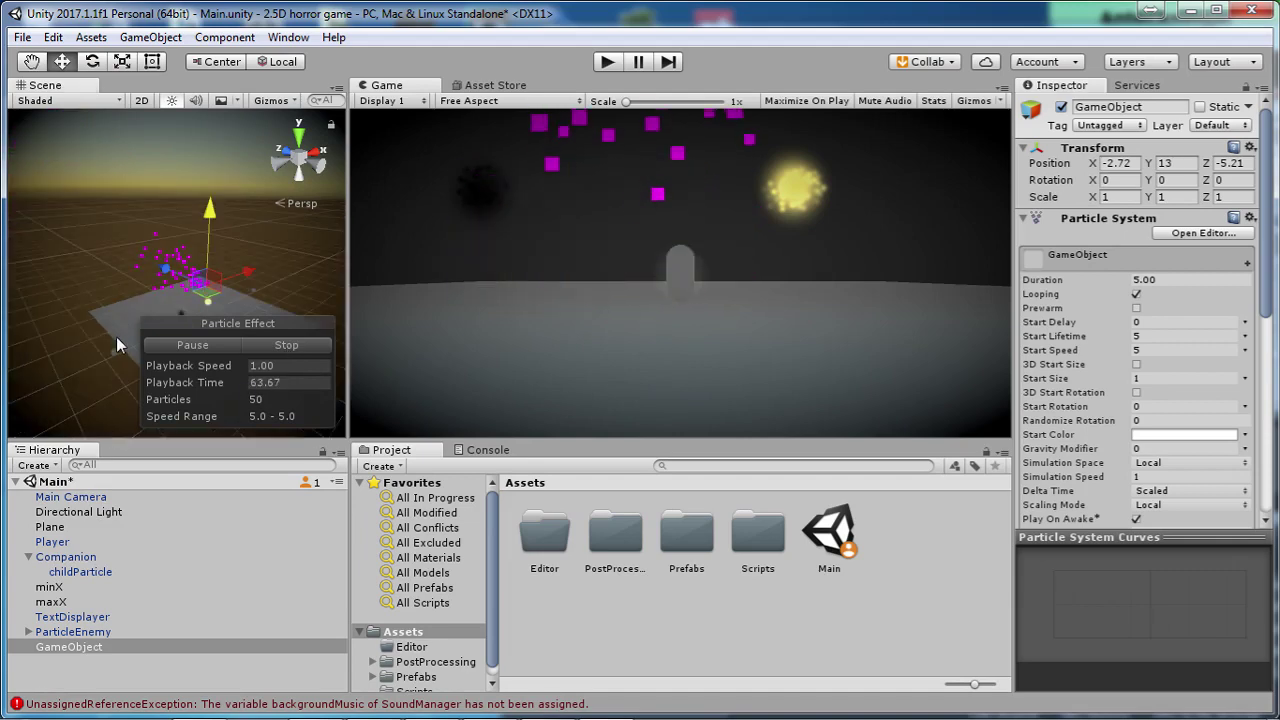
# - Drag the particle GameObject with the Move gizmo and frame it, bringing it to Y 2.21
pyautogui.click(95, 649)
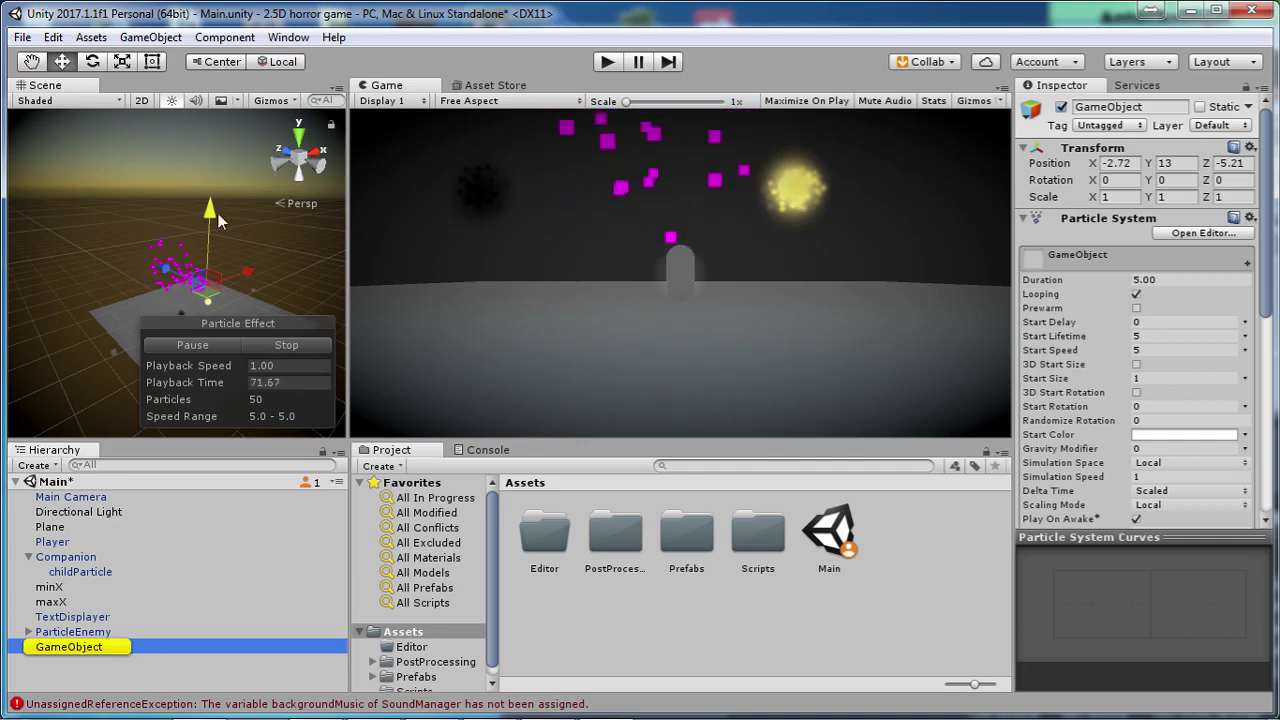
pyautogui.moveTo(220, 222); pyautogui.dragTo(212, 170)
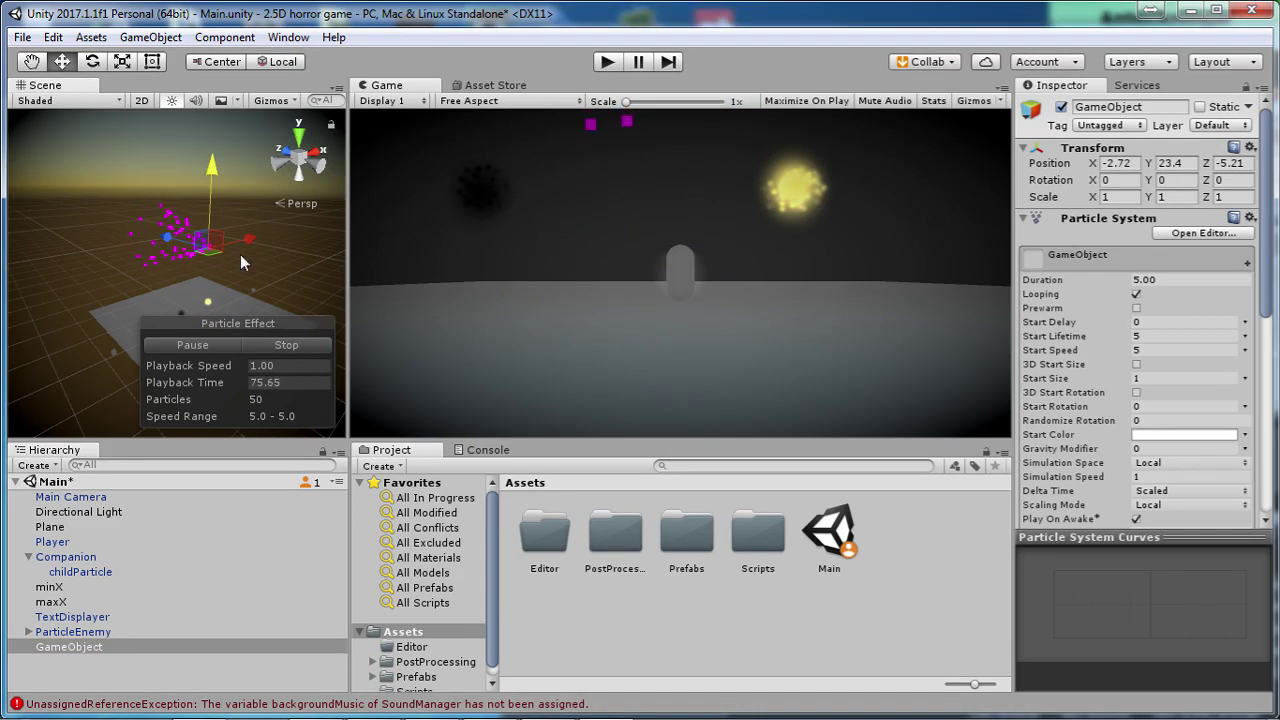
pyautogui.moveTo(249, 237); pyautogui.dragTo(137, 236)
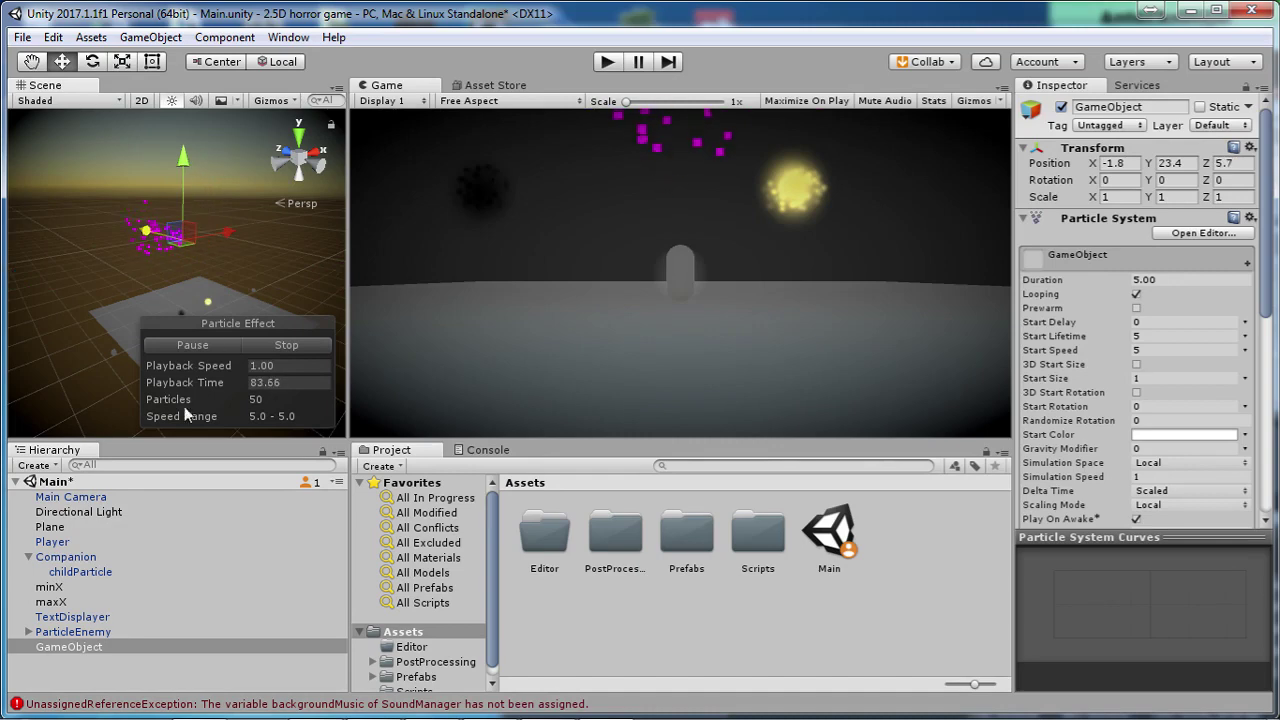
pyautogui.click(116, 645)
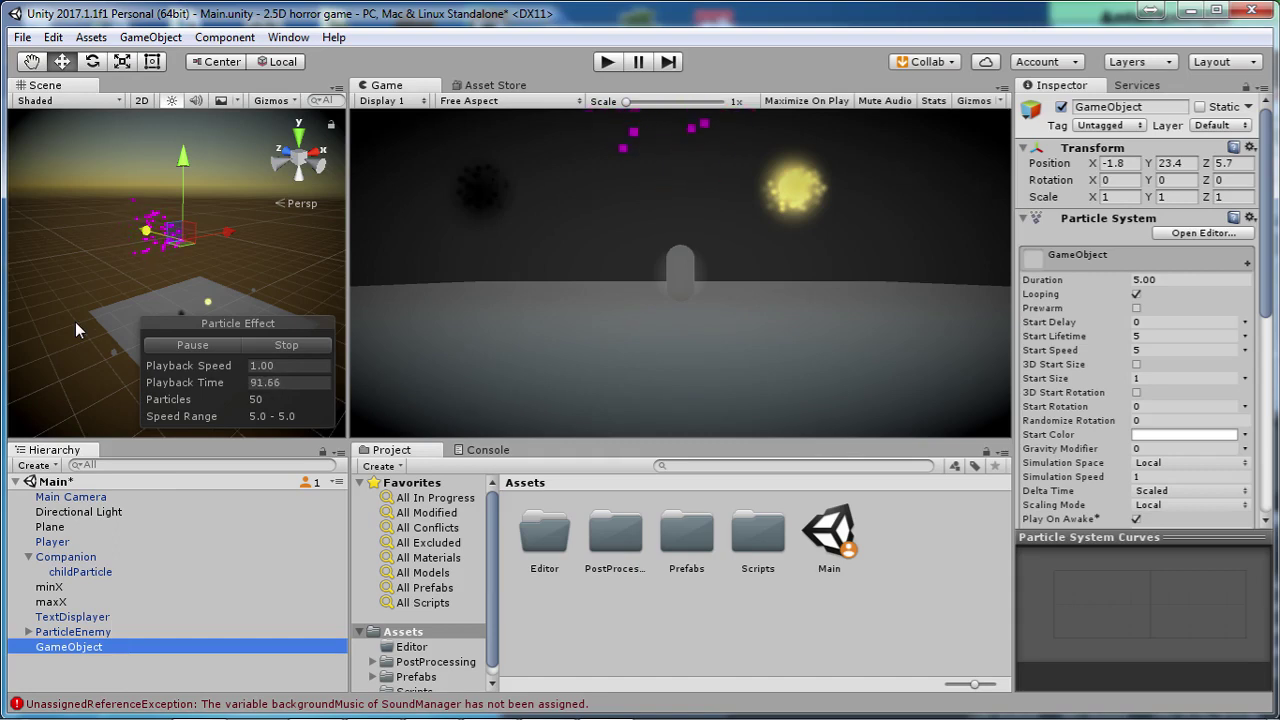
pyautogui.press('f')
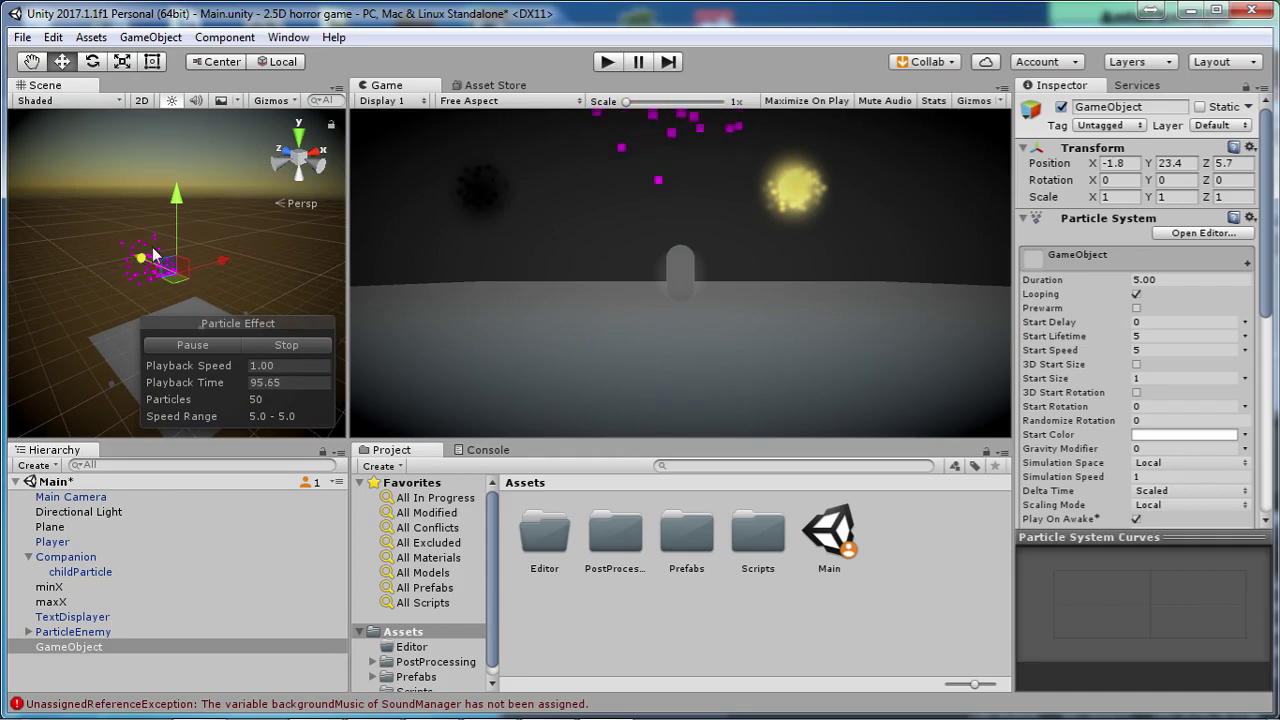
pyautogui.keyDown('alt'); pyautogui.moveTo(139, 275); pyautogui.dragTo(360, 315); pyautogui.keyUp('alt')
pyautogui.keyDown('alt'); pyautogui.moveTo(360, 315); pyautogui.dragTo(635, 351, button='right'); pyautogui.keyUp('alt')
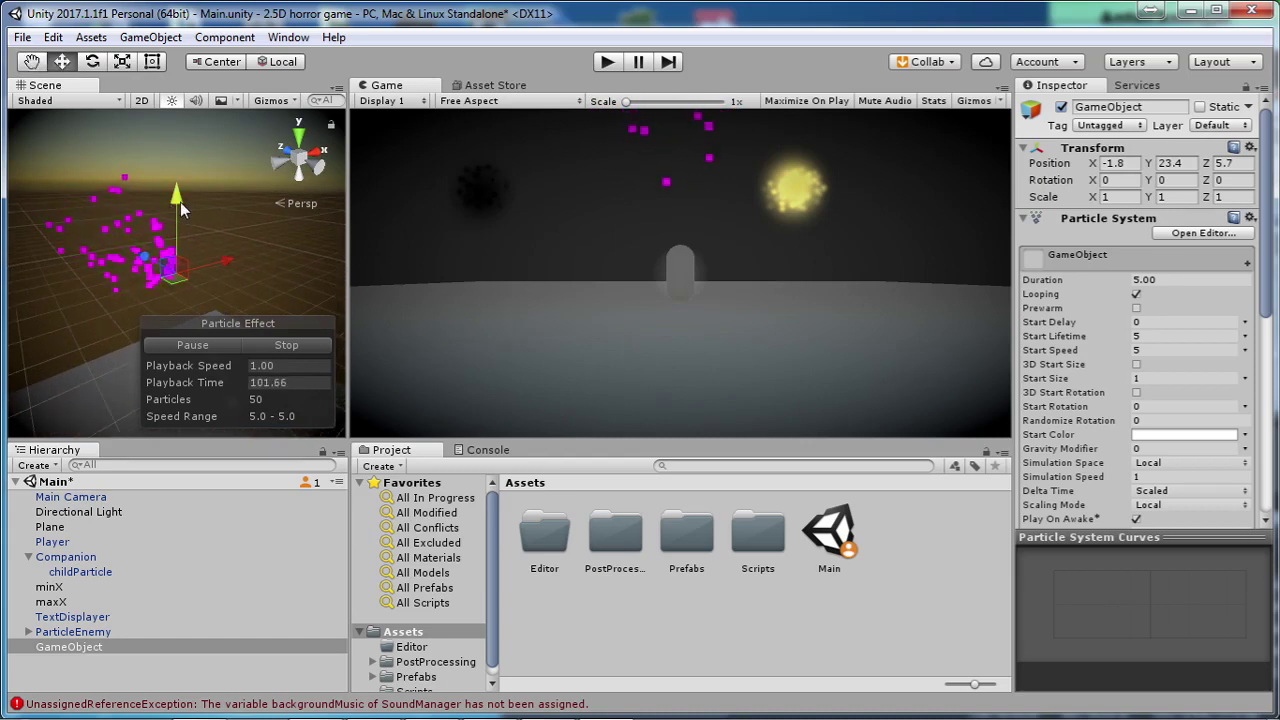
pyautogui.moveTo(181, 204); pyautogui.dragTo(73, 286)
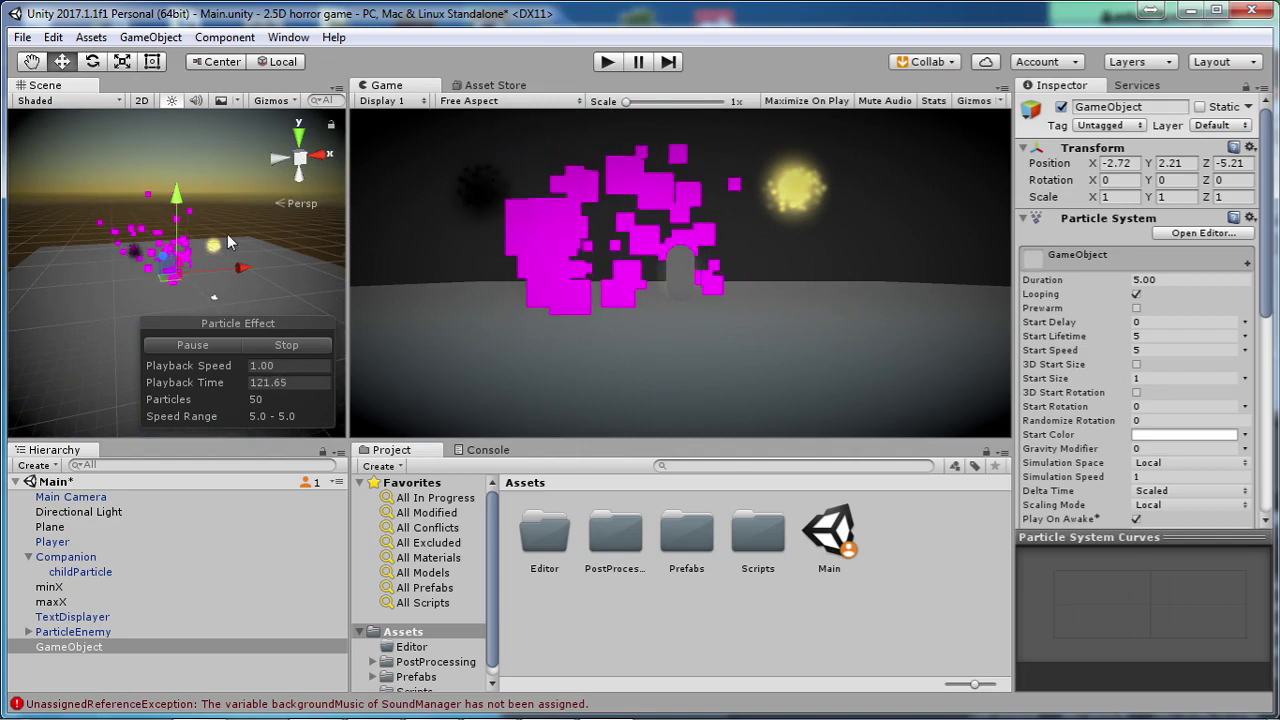
# - Create an empty child under the particle GameObject and give it a Particle System
pyautogui.click(89, 647)
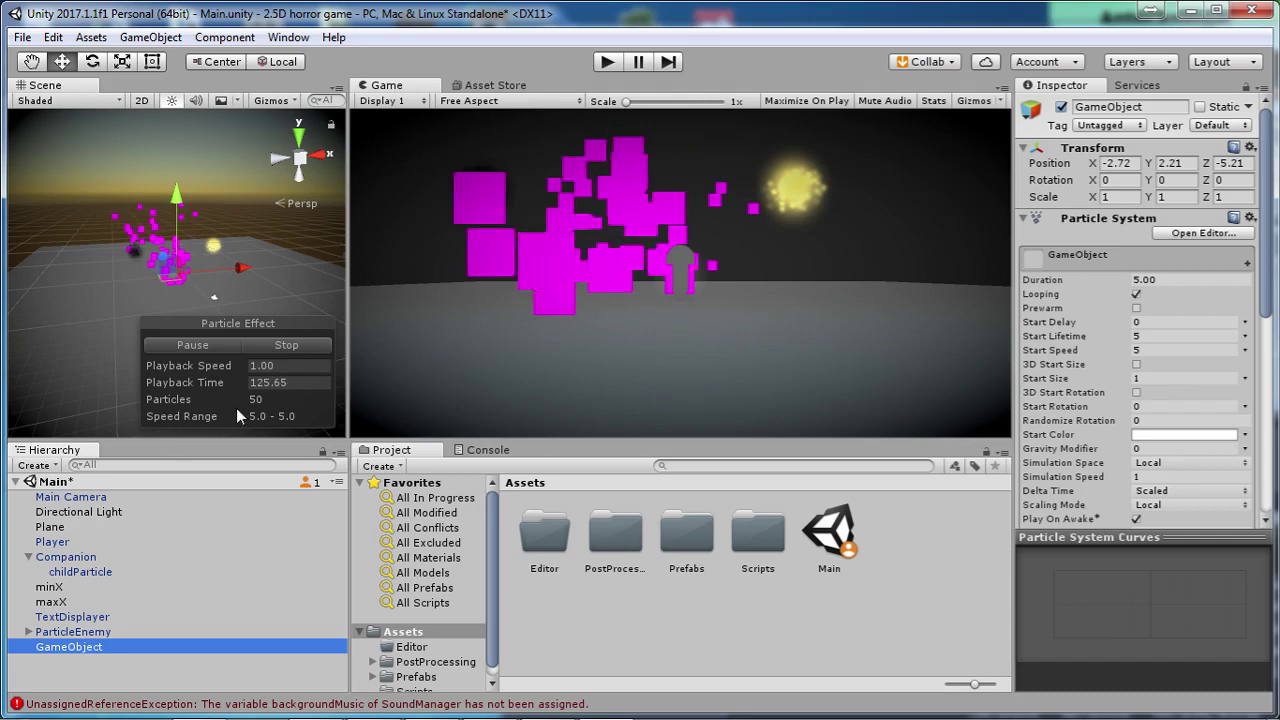
pyautogui.rightClick(84, 648)
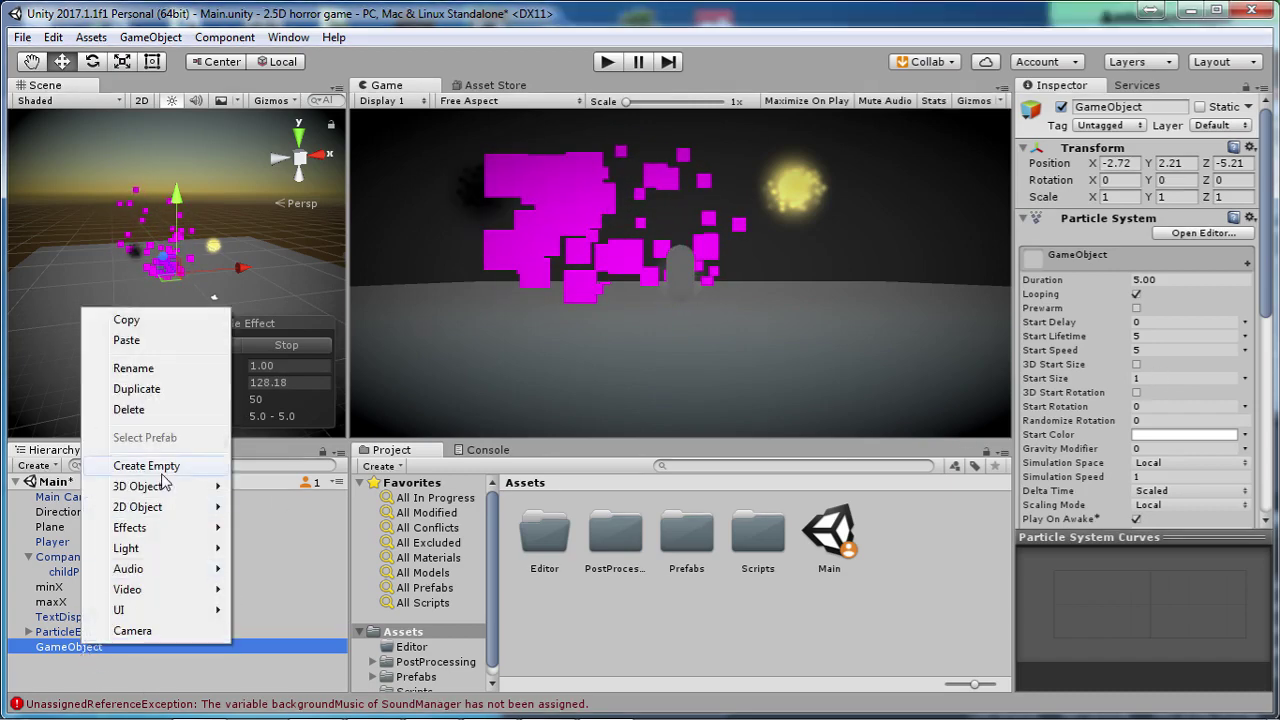
pyautogui.click(146, 466)
pyautogui.click(1125, 228)
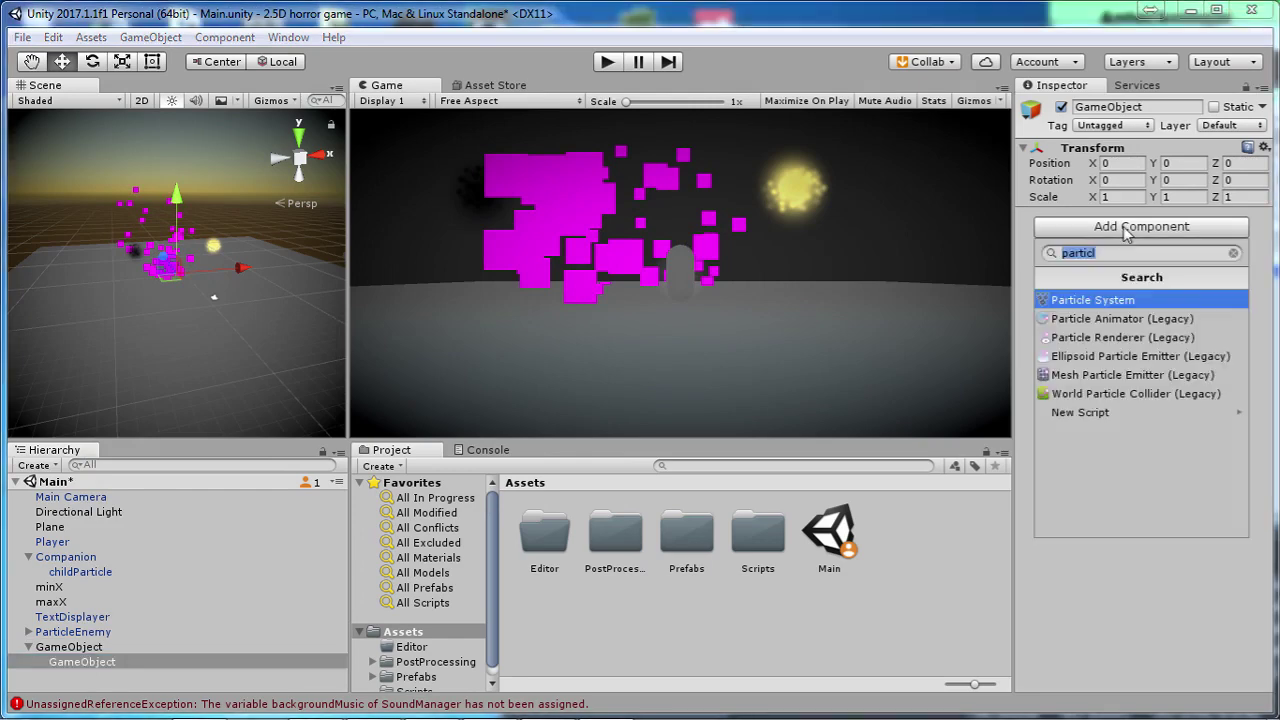
pyautogui.press('Return')
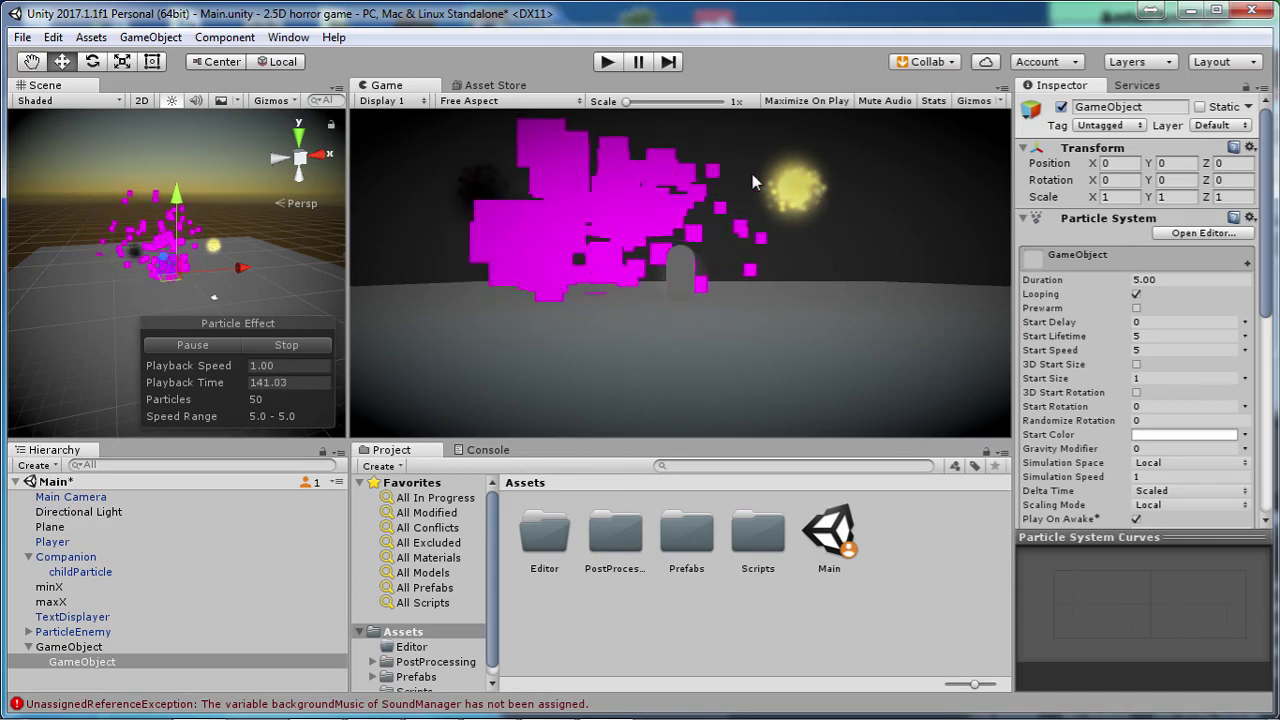
# - Check Companion's components, then shift the particle GameObject to X -3.2, Z -3.5
pyautogui.click(68, 557)
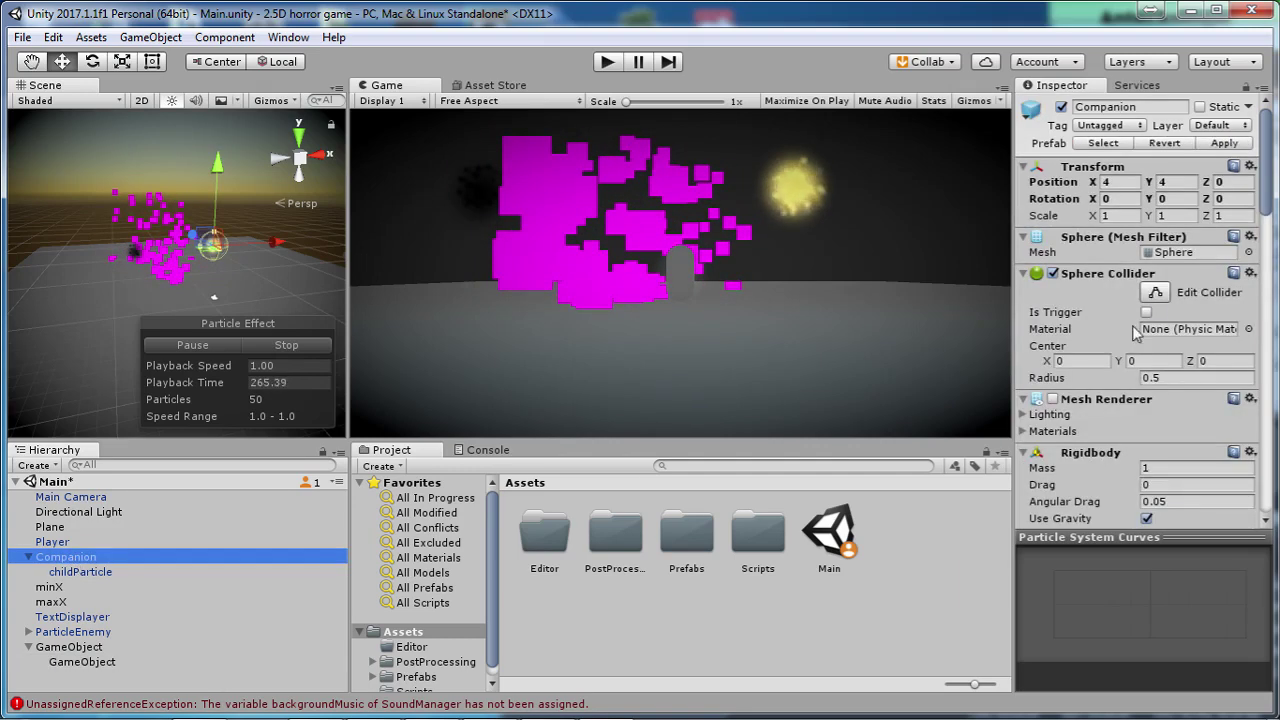
pyautogui.moveTo(1271, 152)
pyautogui.mouseDown()
pyautogui.moveTo(1271, 185)
pyautogui.moveTo(1273, 133)
pyautogui.mouseUp()
pyautogui.click(70, 648)
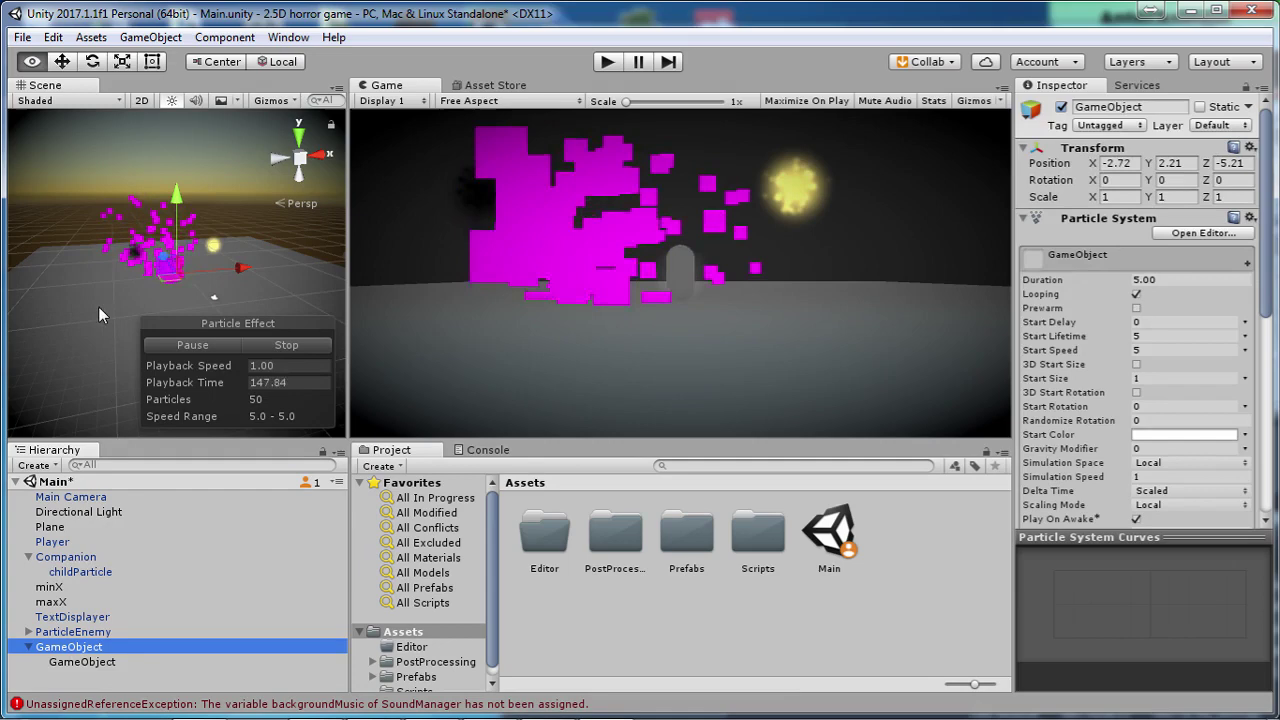
pyautogui.keyDown('alt'); pyautogui.moveTo(98, 306); pyautogui.dragTo(85, 265); pyautogui.keyUp('alt')
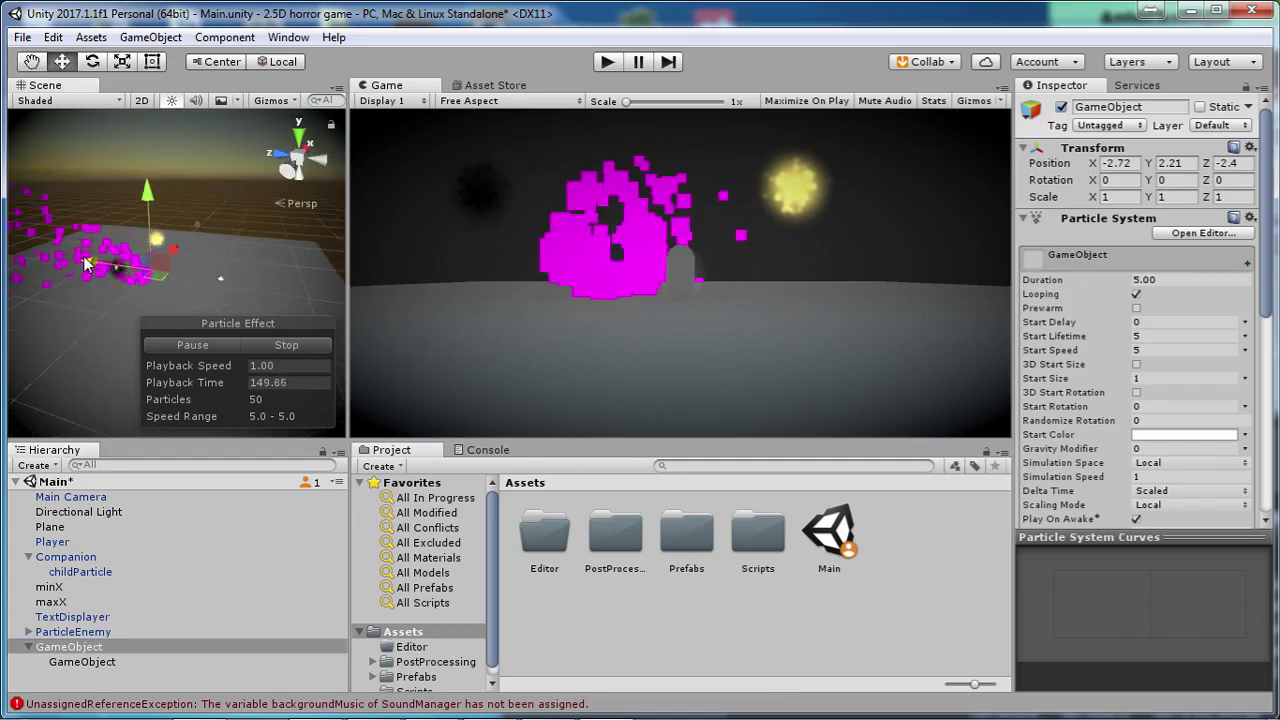
pyautogui.moveTo(172, 252); pyautogui.dragTo(155, 245)
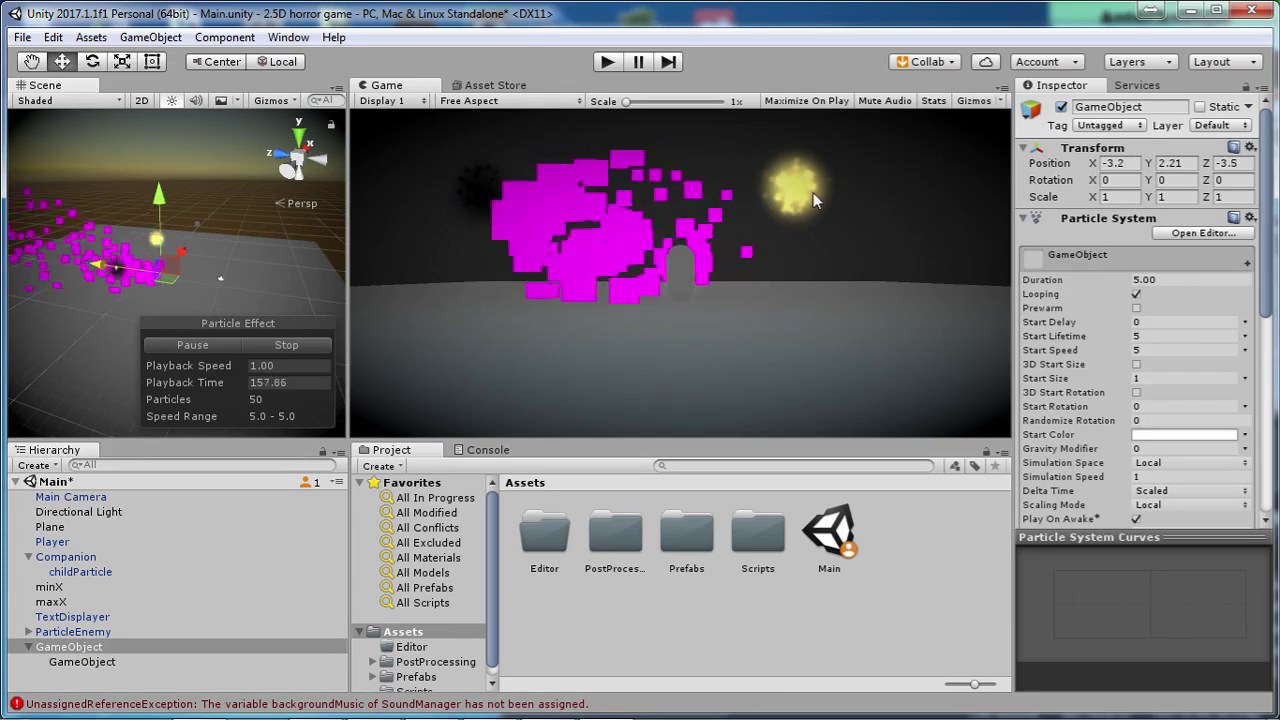
pyautogui.click(121, 651)
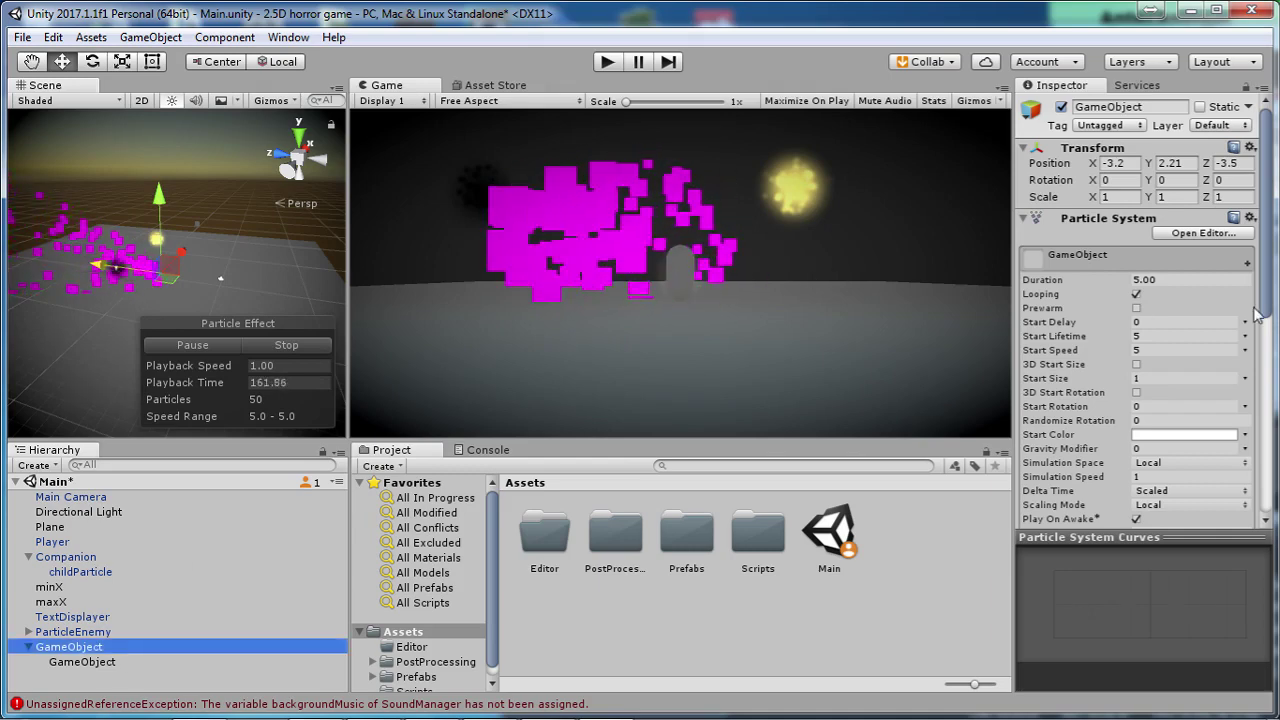
pyautogui.moveTo(1268, 232); pyautogui.dragTo(1256, 487)
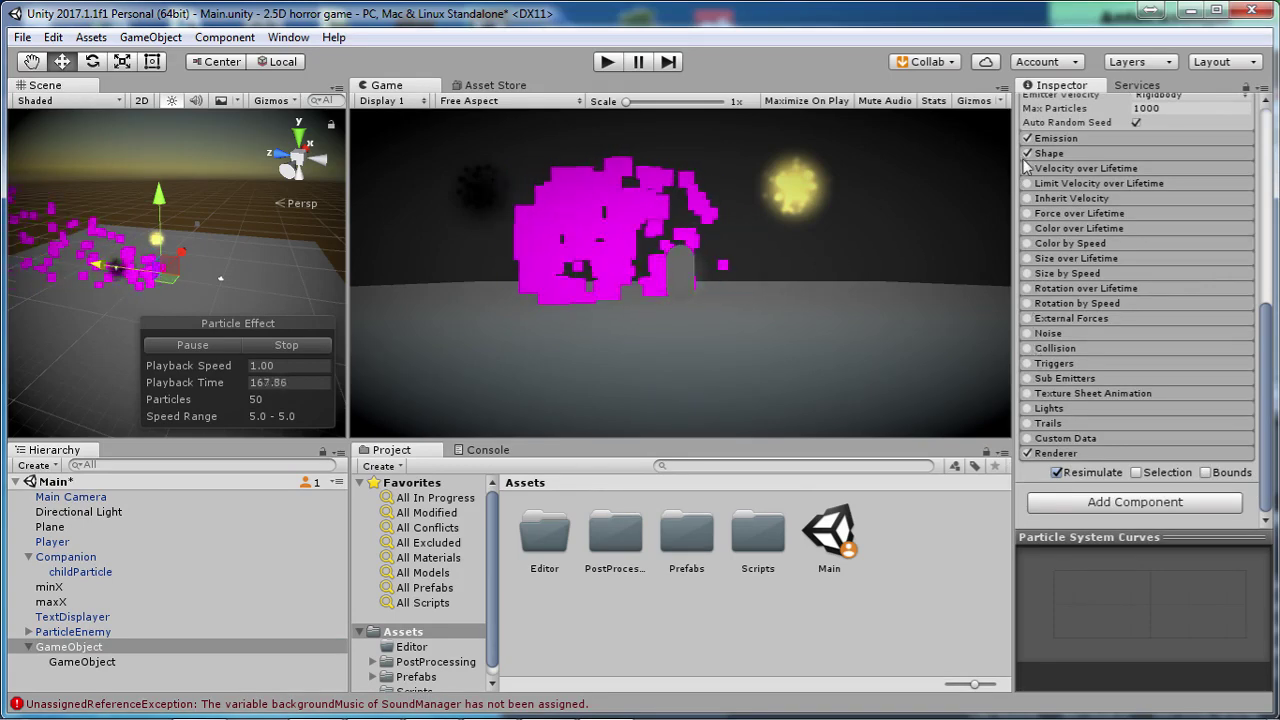
# - Enable Color and Size over Lifetime and set the Renderer material to Default-Particle
pyautogui.click(1028, 229)
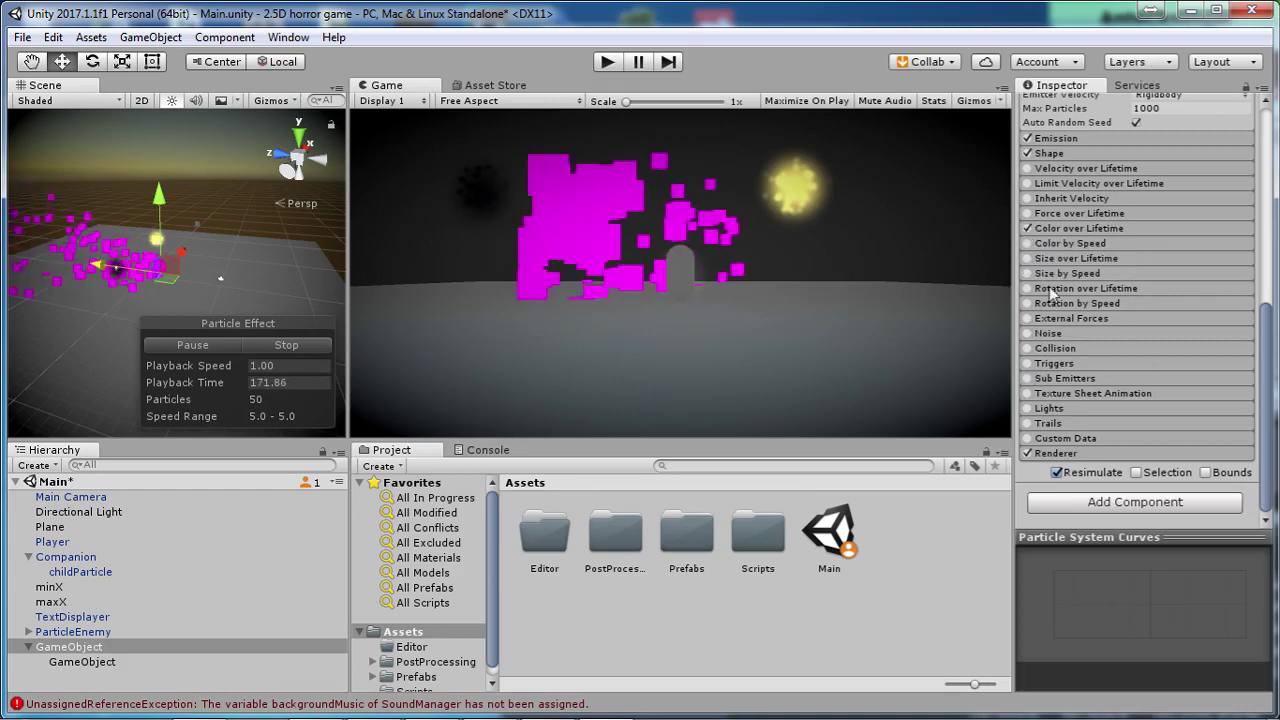
pyautogui.click(1028, 259)
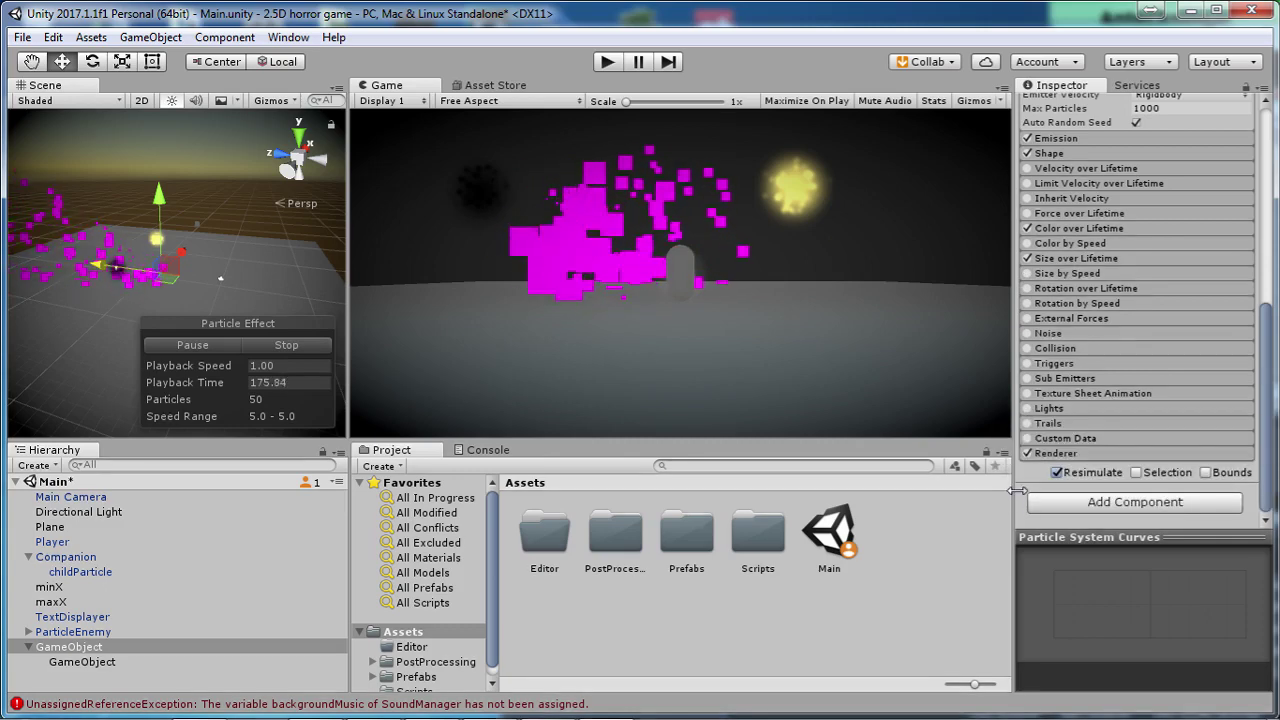
pyautogui.click(1060, 454)
pyautogui.moveTo(1270, 328); pyautogui.dragTo(1268, 433)
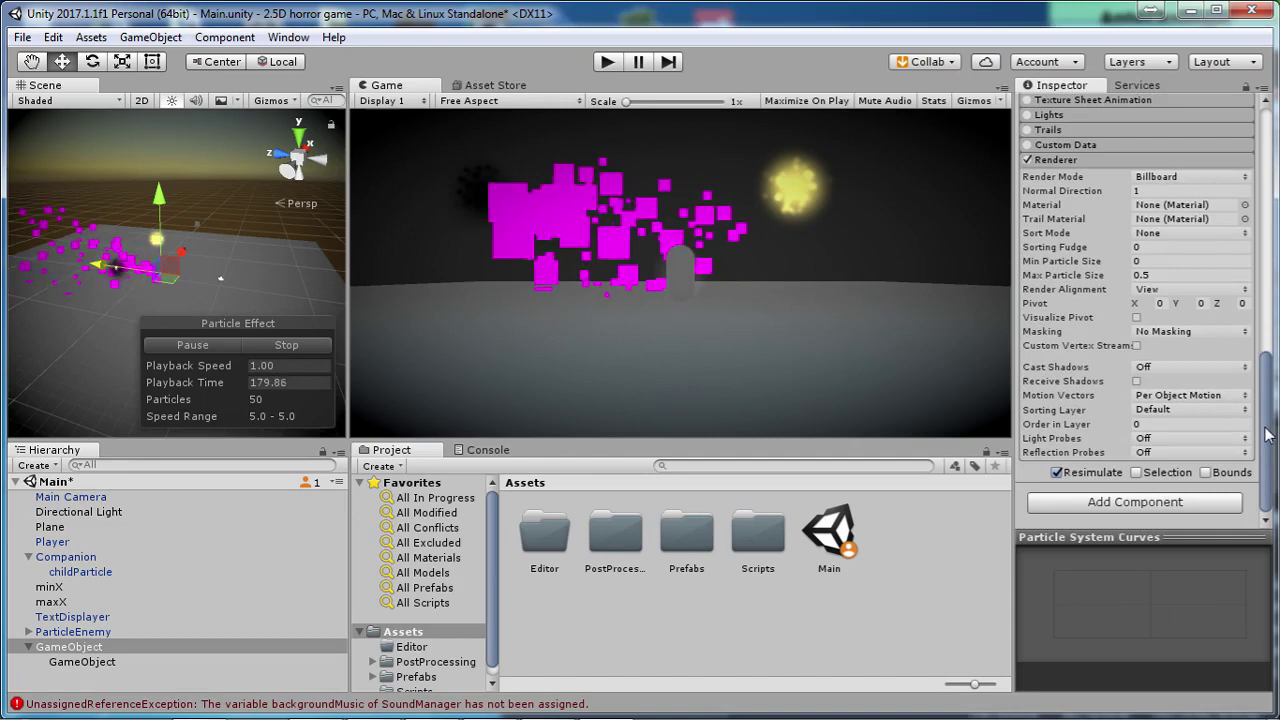
pyautogui.click(1245, 205)
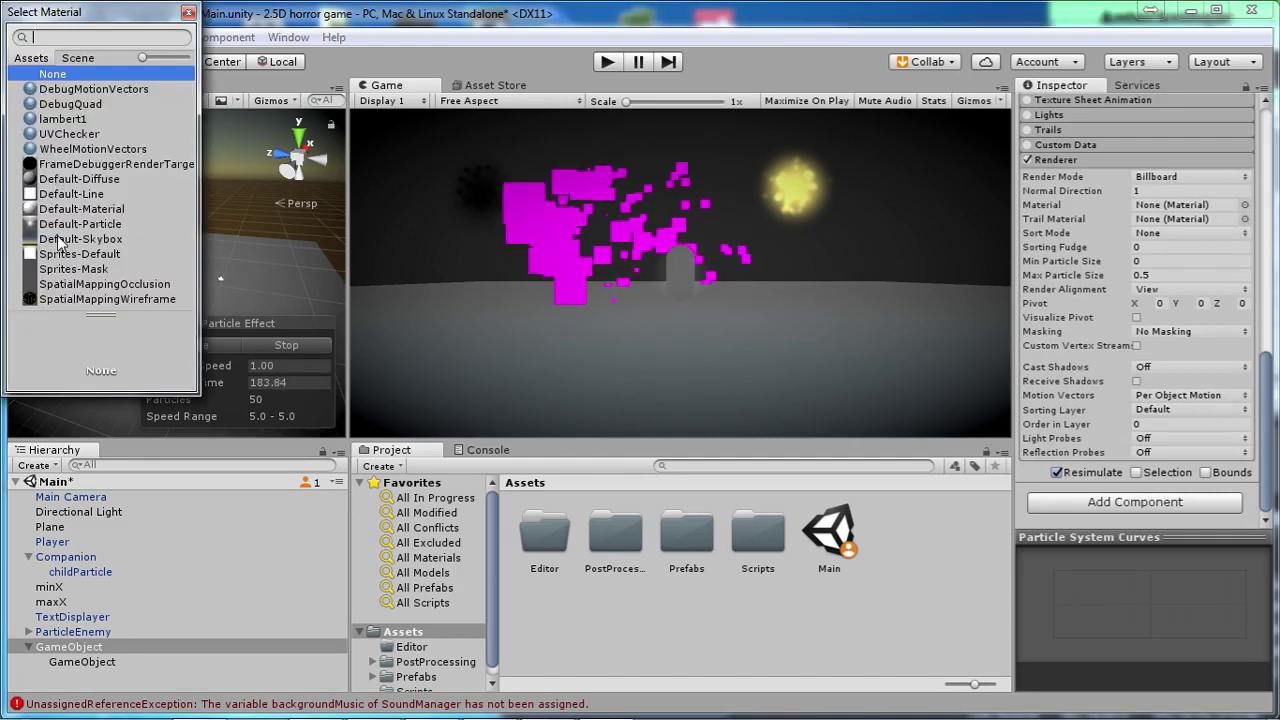
pyautogui.click(65, 226)
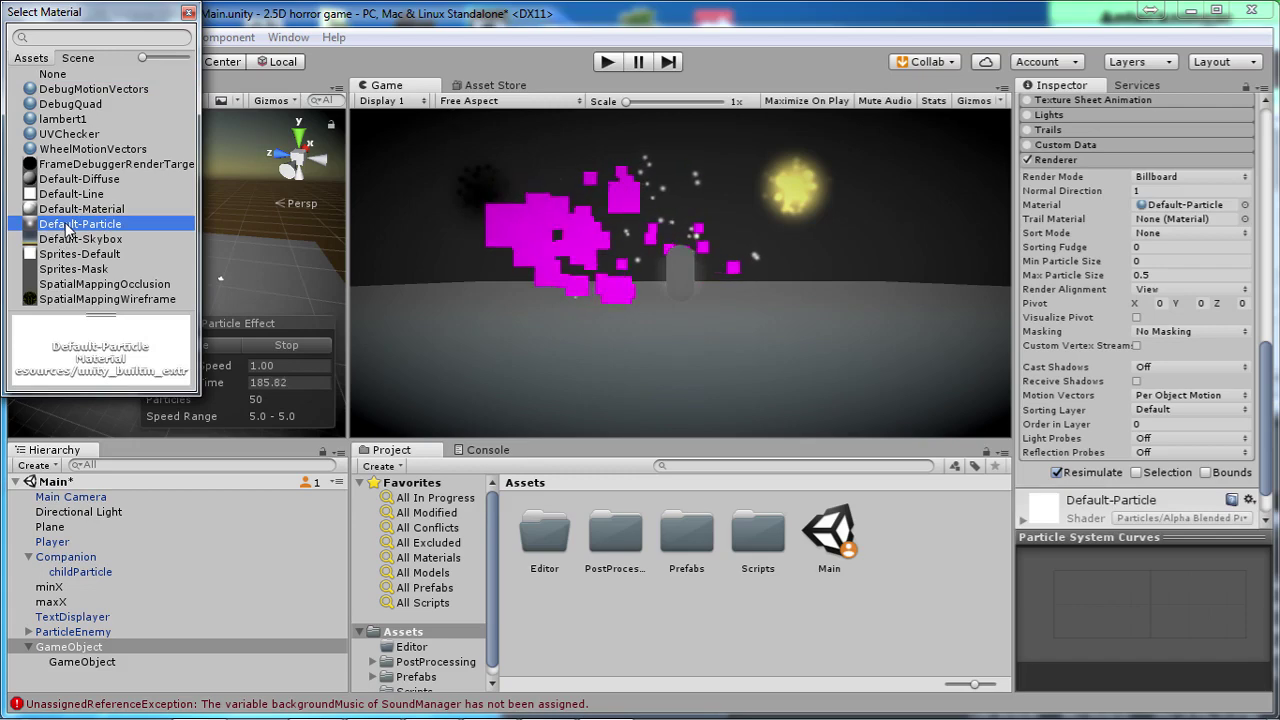
pyautogui.doubleClick(65, 224)
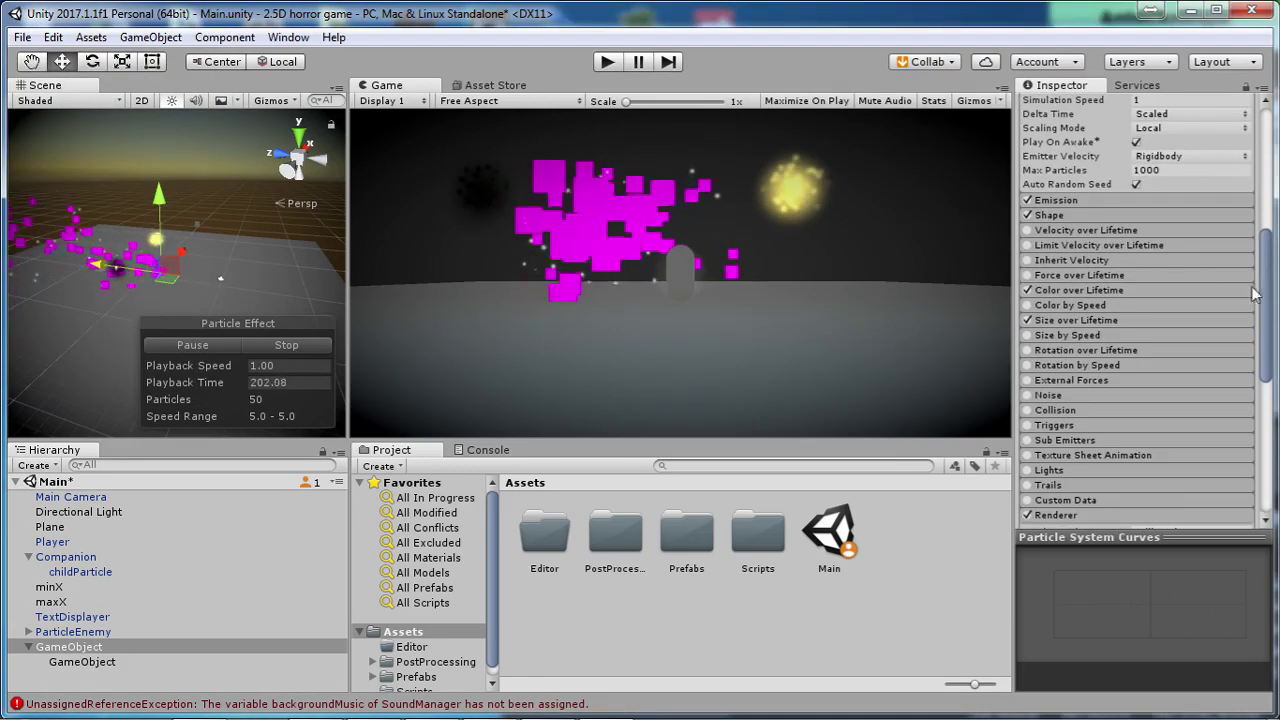
# - Set the Emission Rate over Time to 100
pyautogui.click(1062, 199)
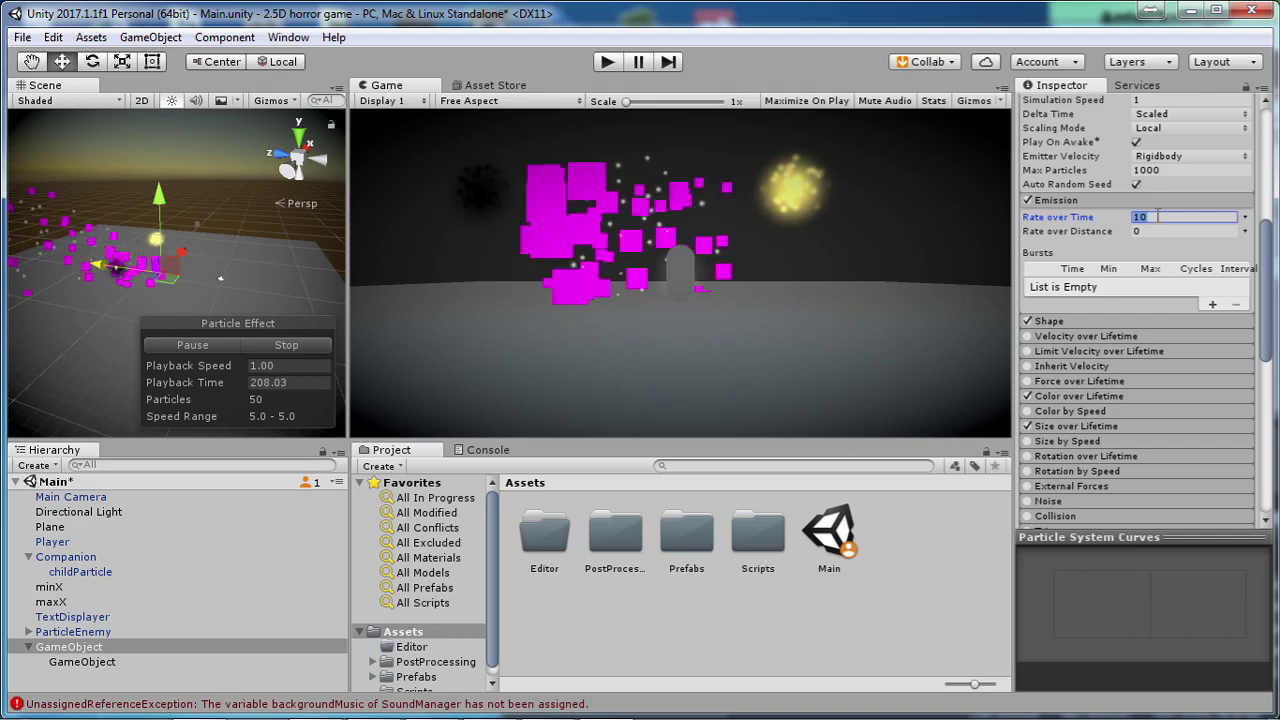
pyautogui.write('0')
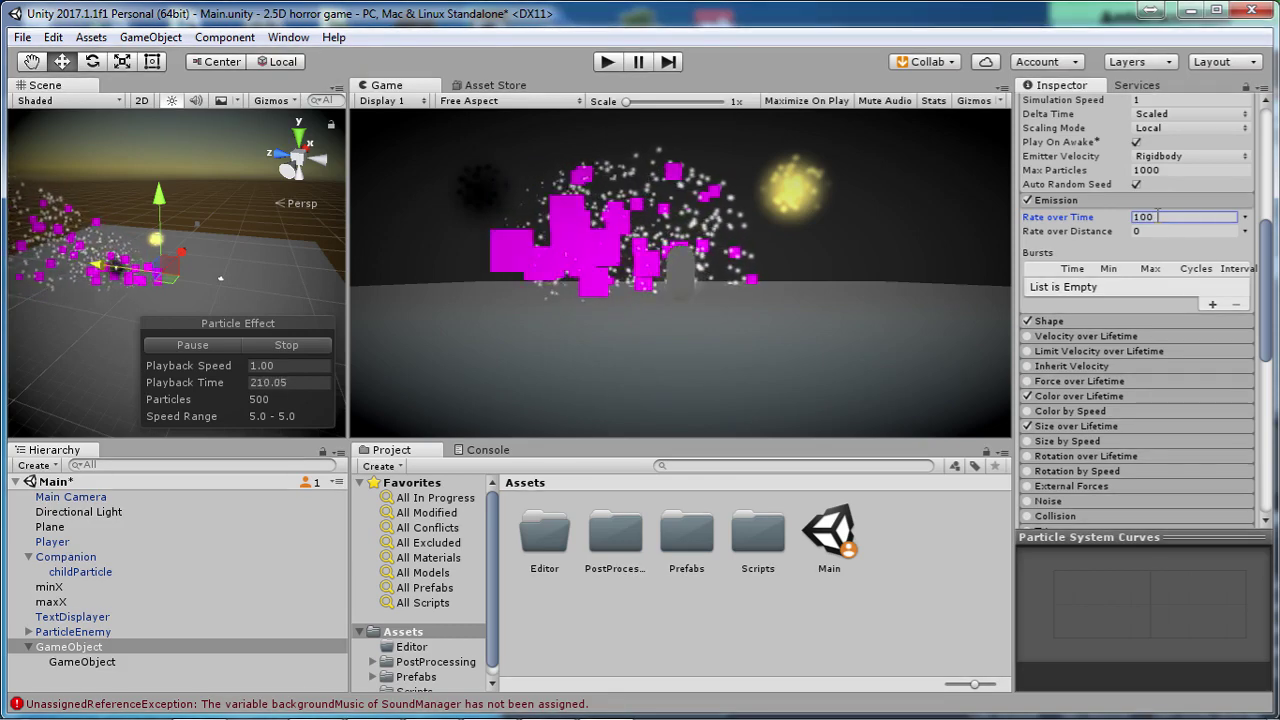
pyautogui.click(1060, 202)
# - Change the emitter shape to a Sphere with radius 0.7
pyautogui.click(1058, 215)
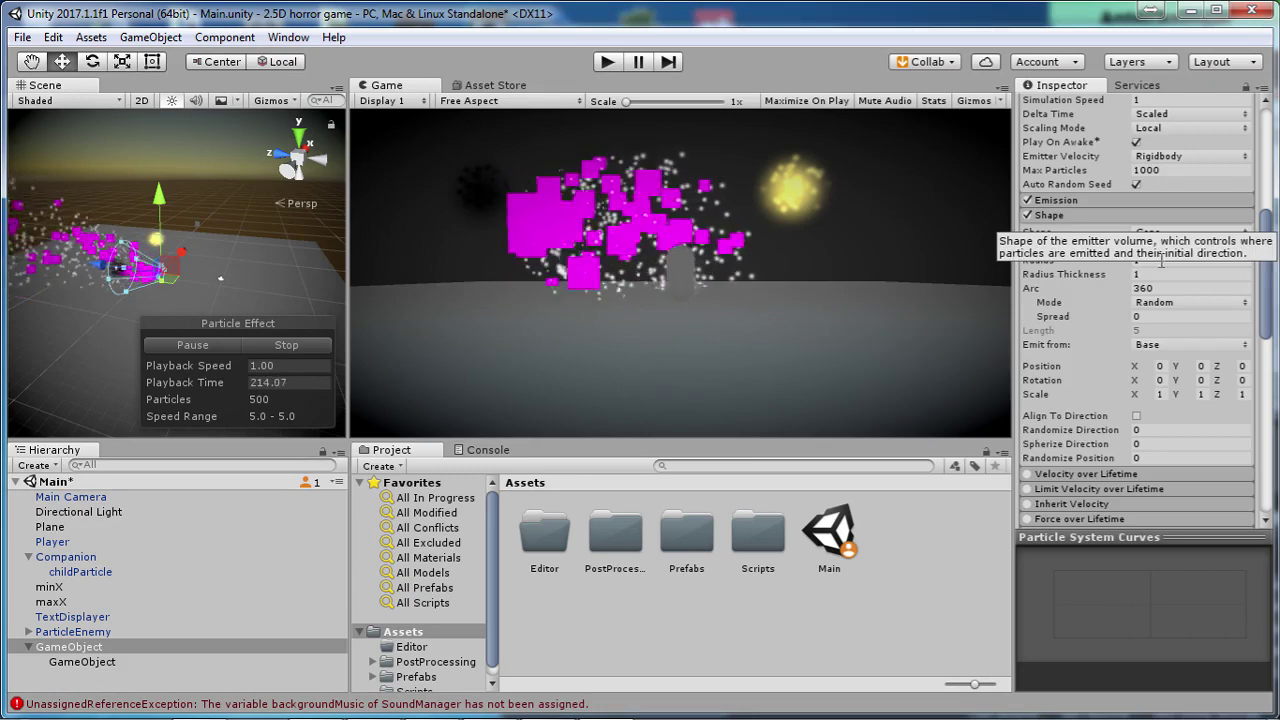
pyautogui.click(1245, 233)
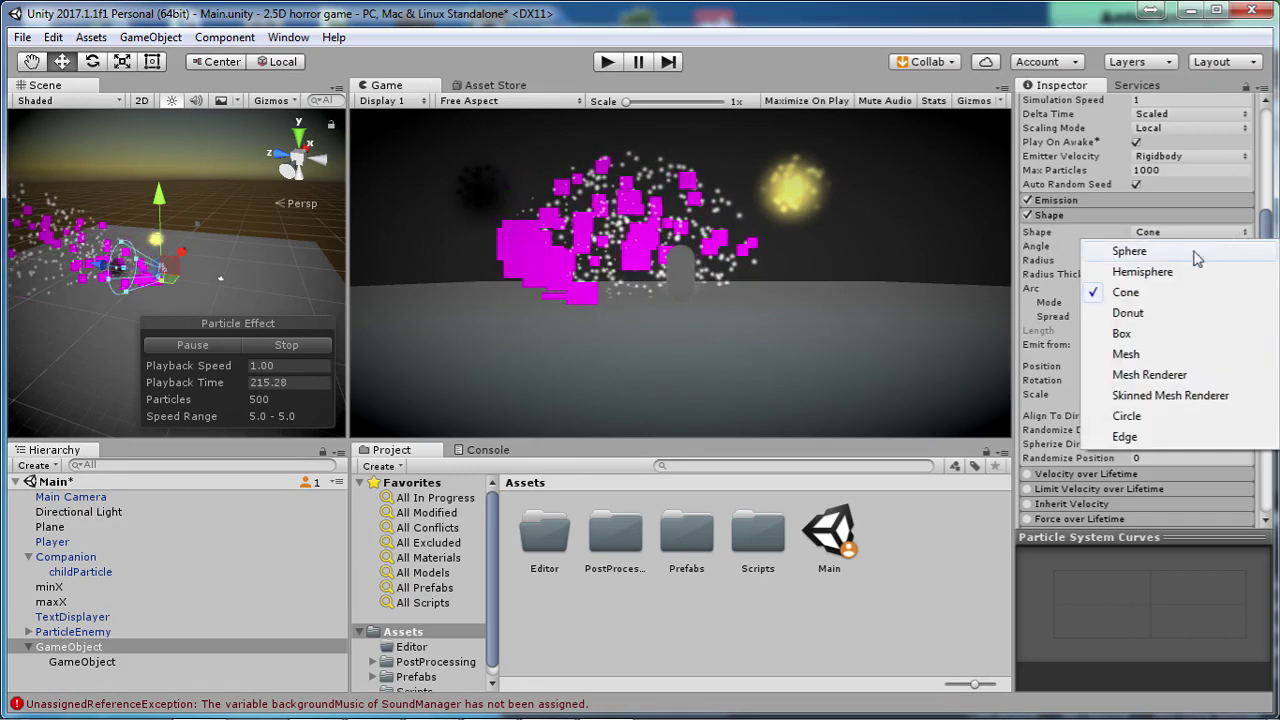
pyautogui.click(1130, 251)
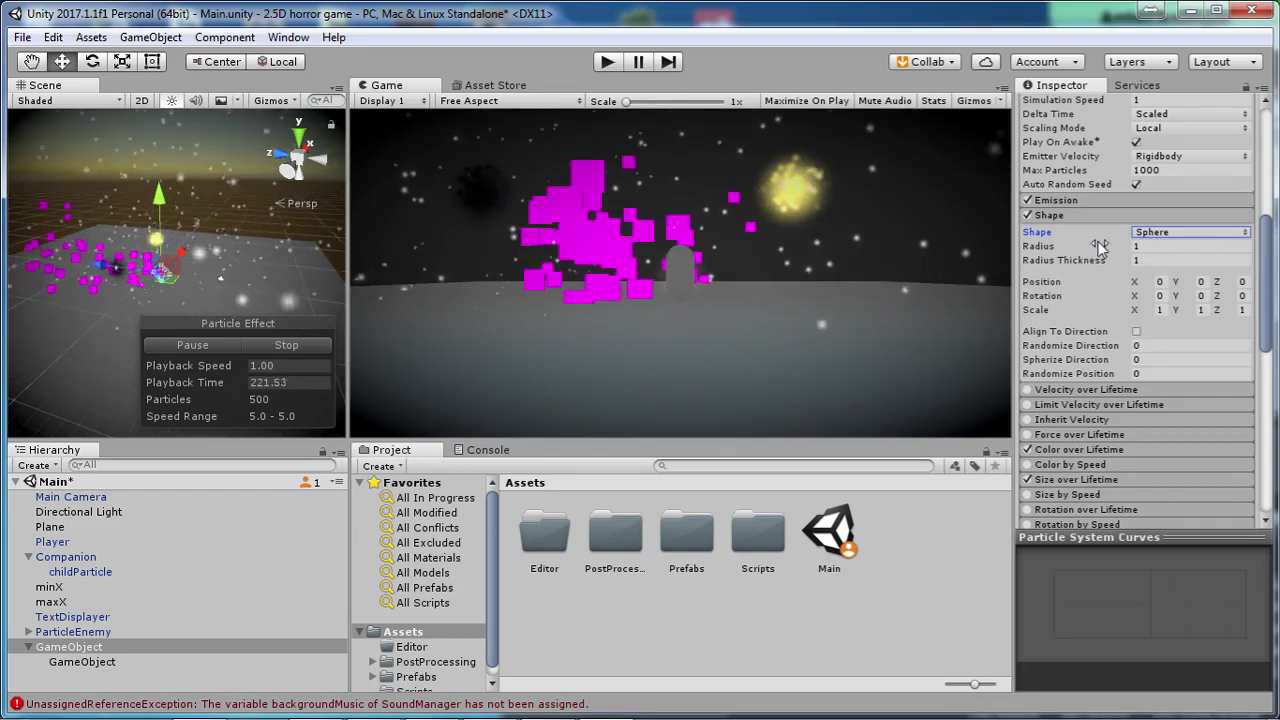
pyautogui.click(1155, 247)
pyautogui.write('.7')
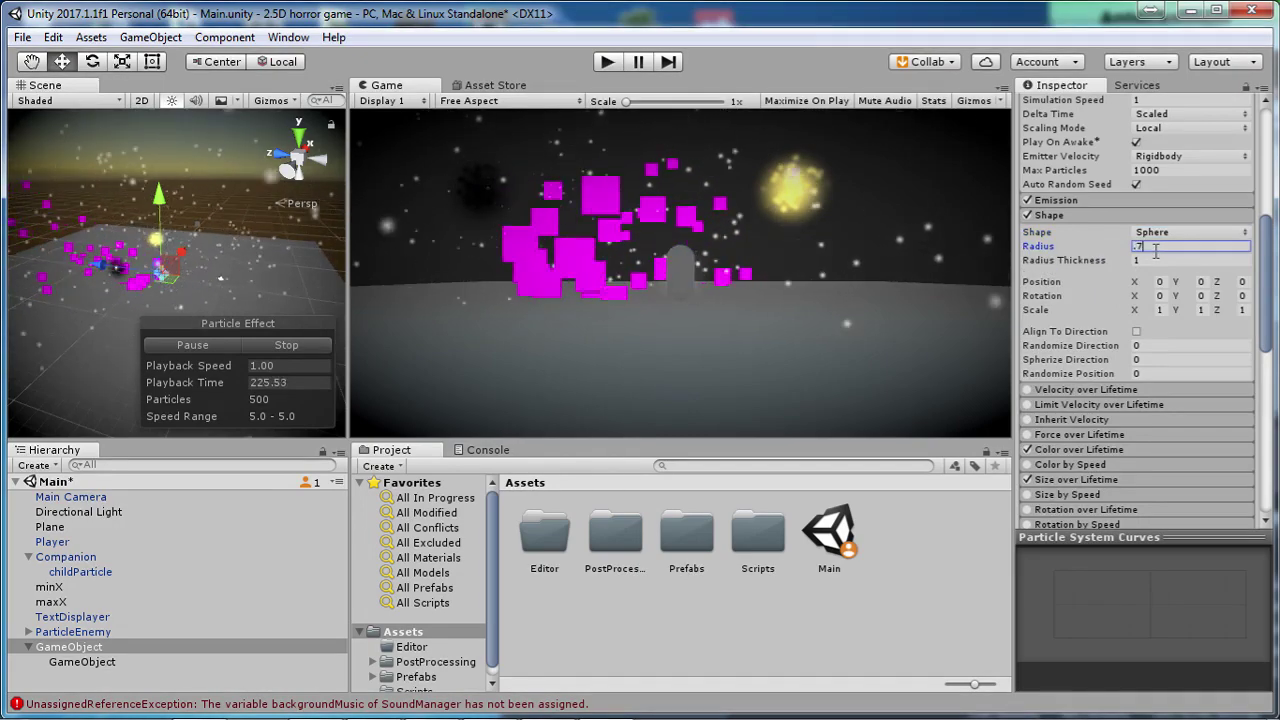
pyautogui.press('Return')
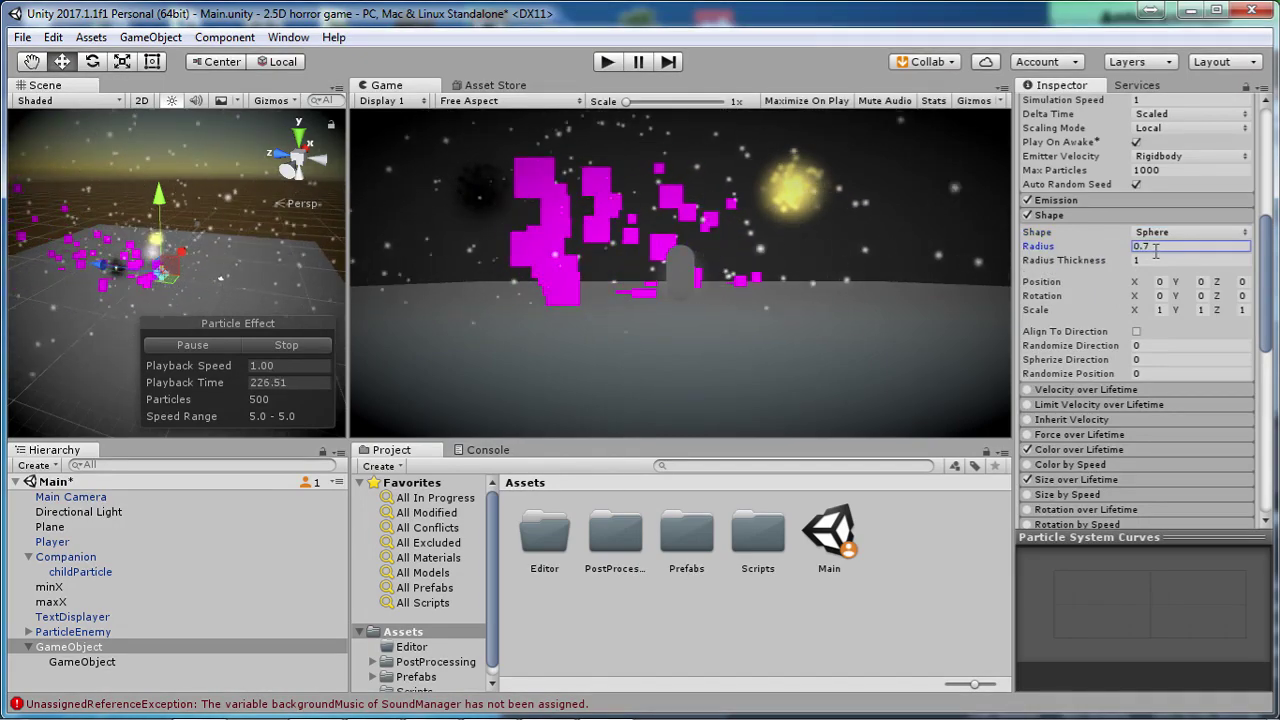
pyautogui.click(1113, 217)
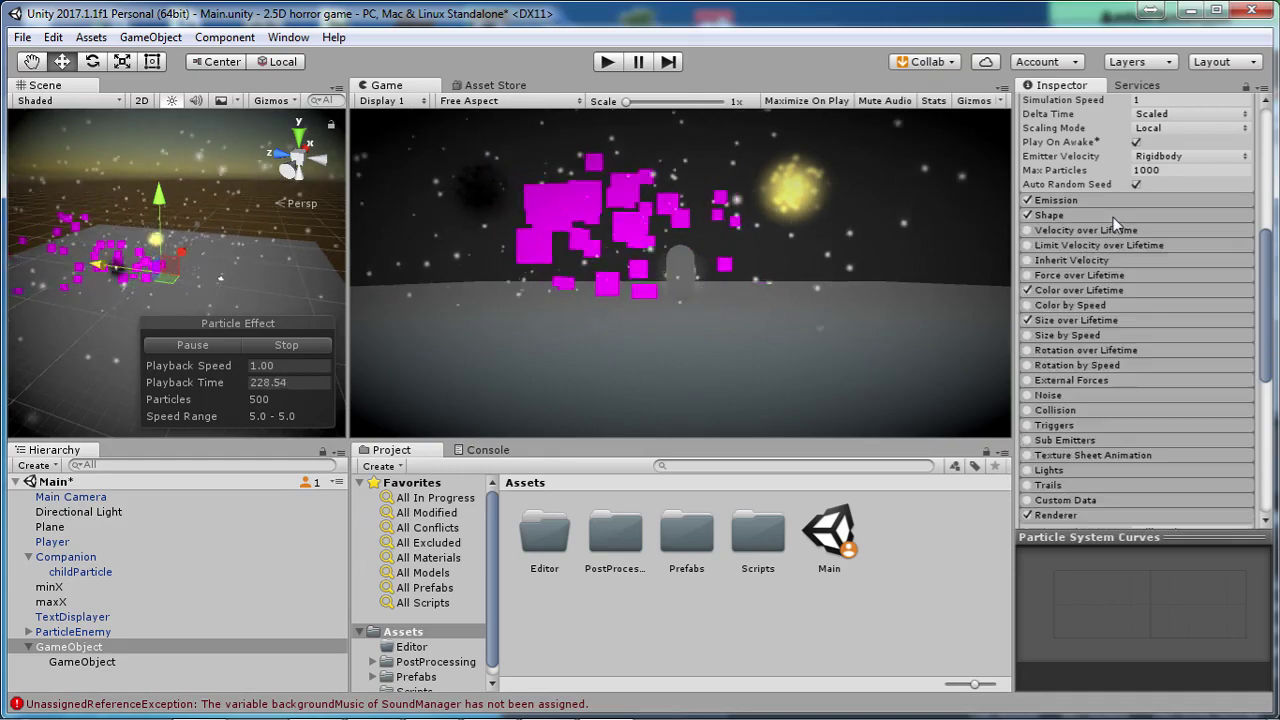
# - Make the Color over Lifetime gradient run from yellow F1FF00 to alpha 0 at the end
pyautogui.click(1071, 291)
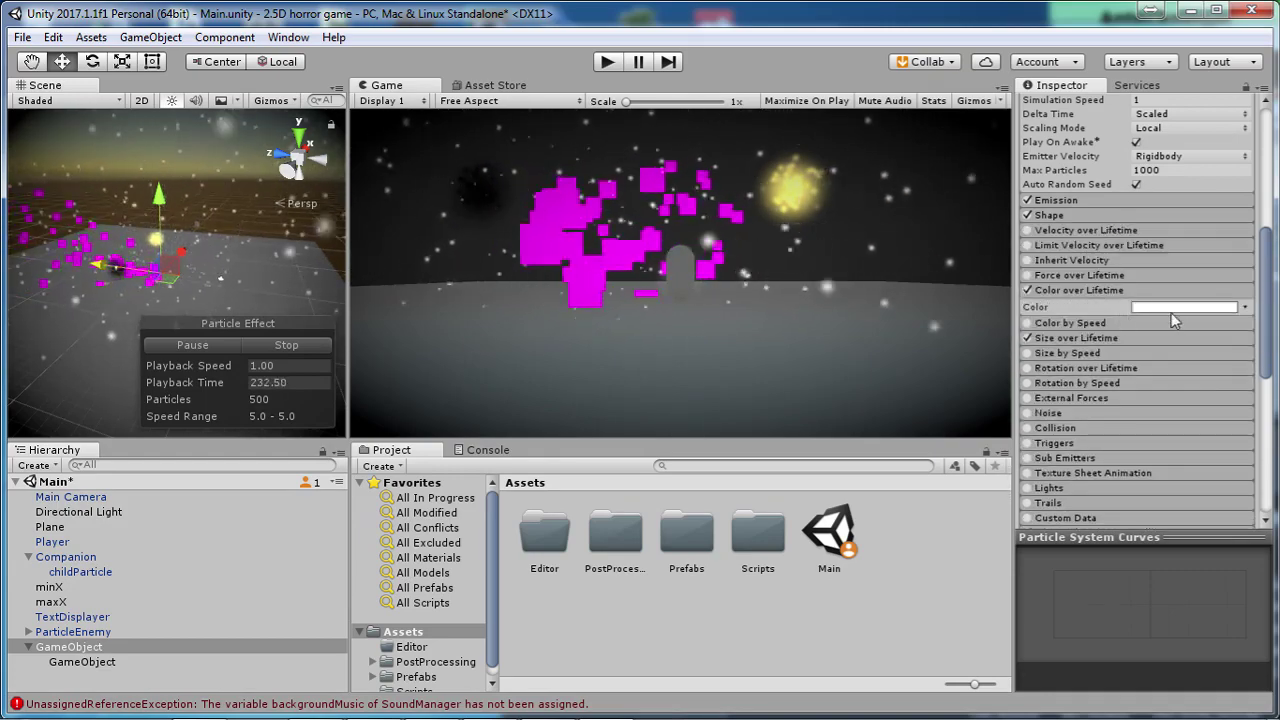
pyautogui.click(1183, 307)
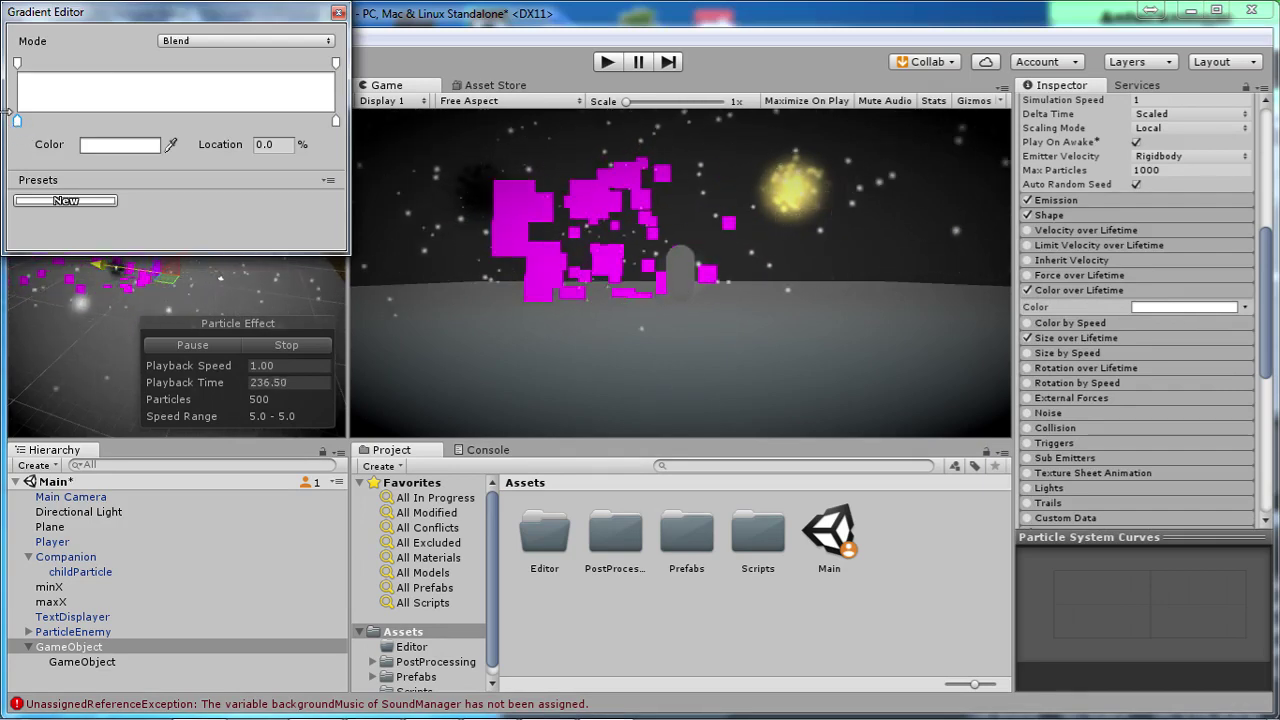
pyautogui.click(95, 145)
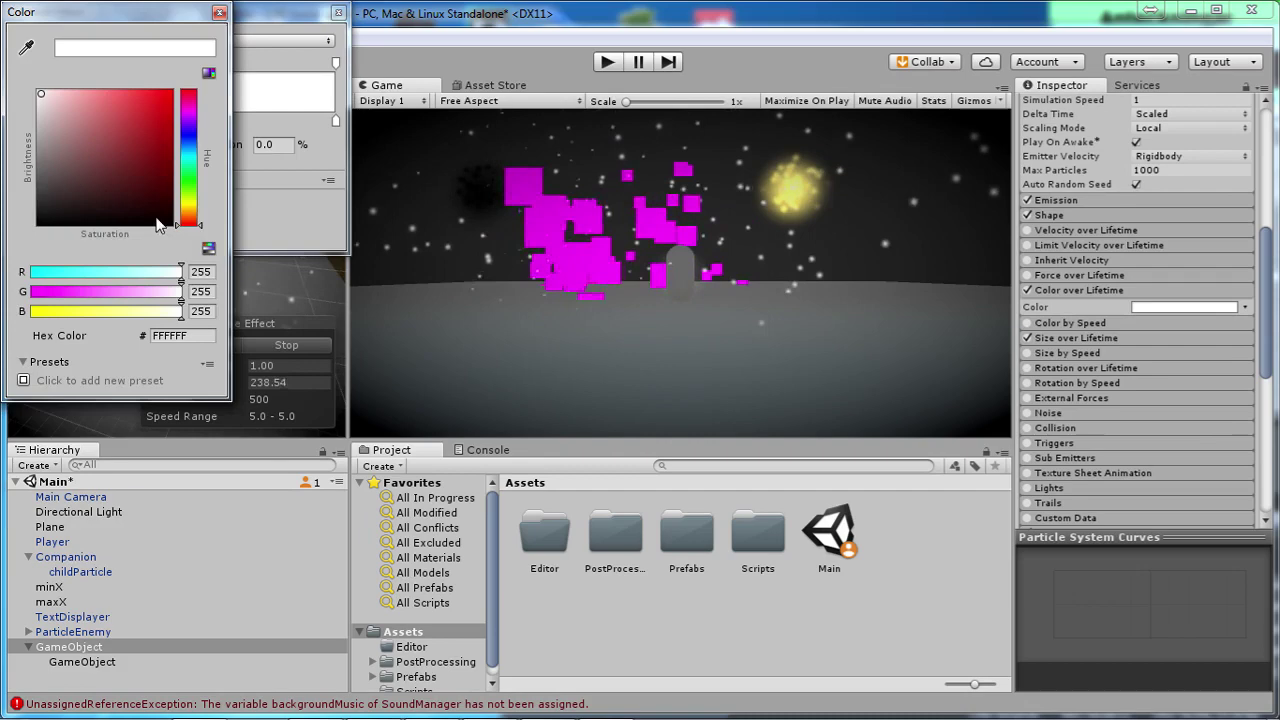
pyautogui.click(189, 203)
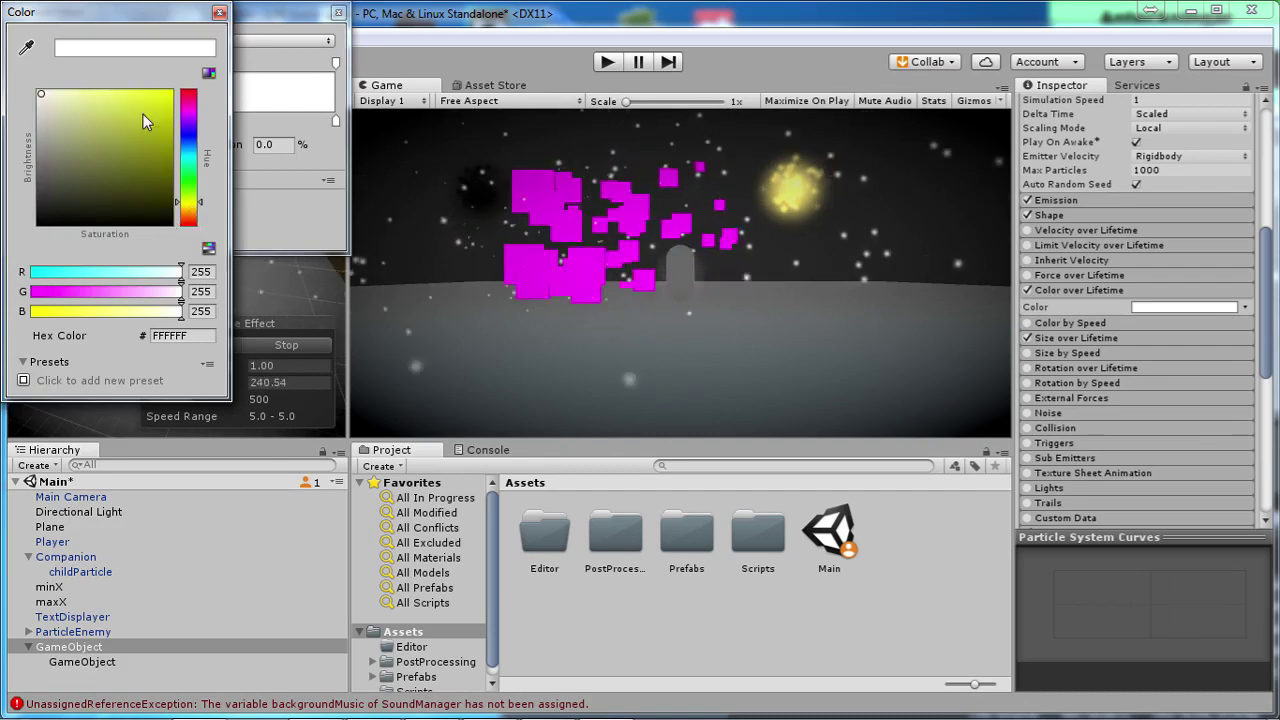
pyautogui.moveTo(143, 114); pyautogui.dragTo(170, 92)
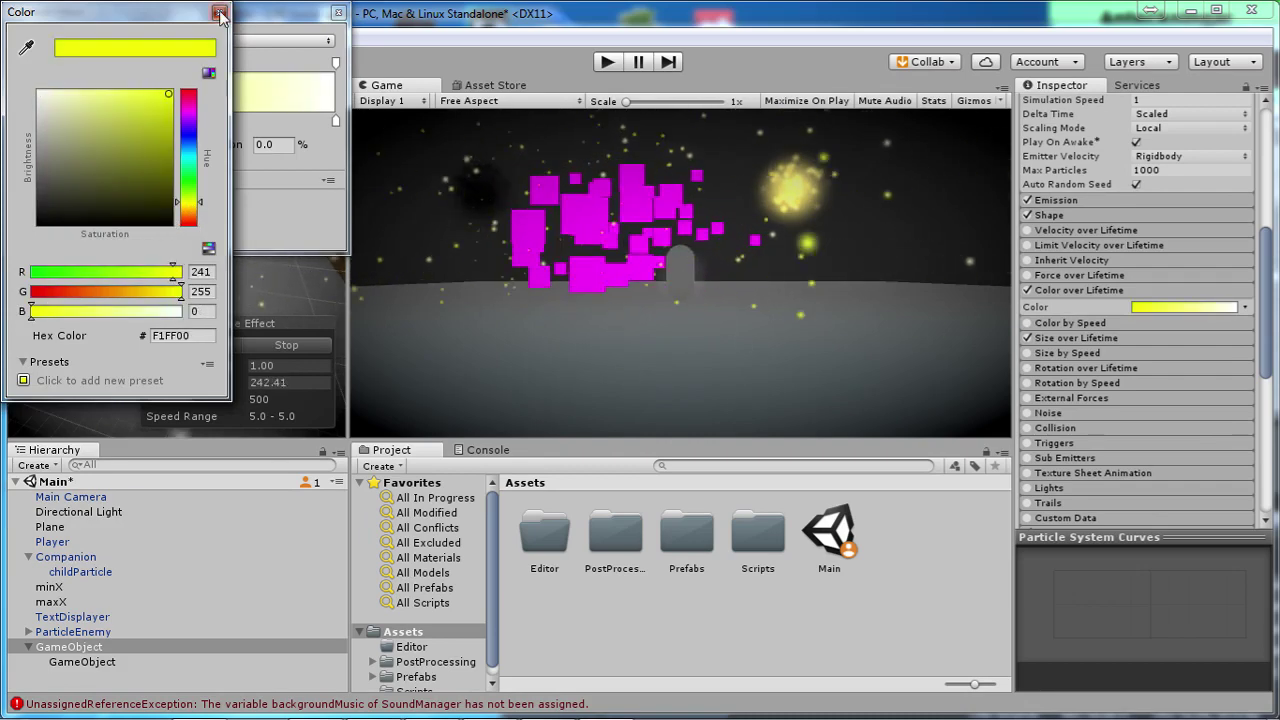
pyautogui.click(220, 13)
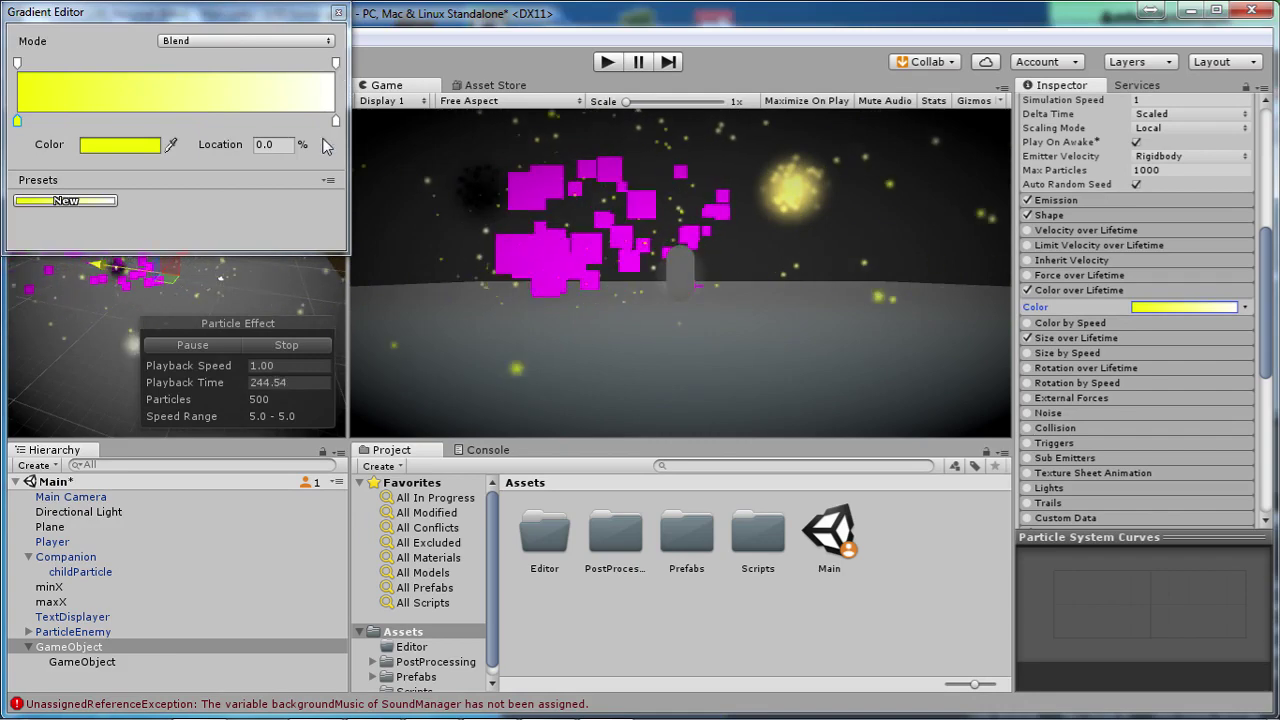
pyautogui.click(336, 64)
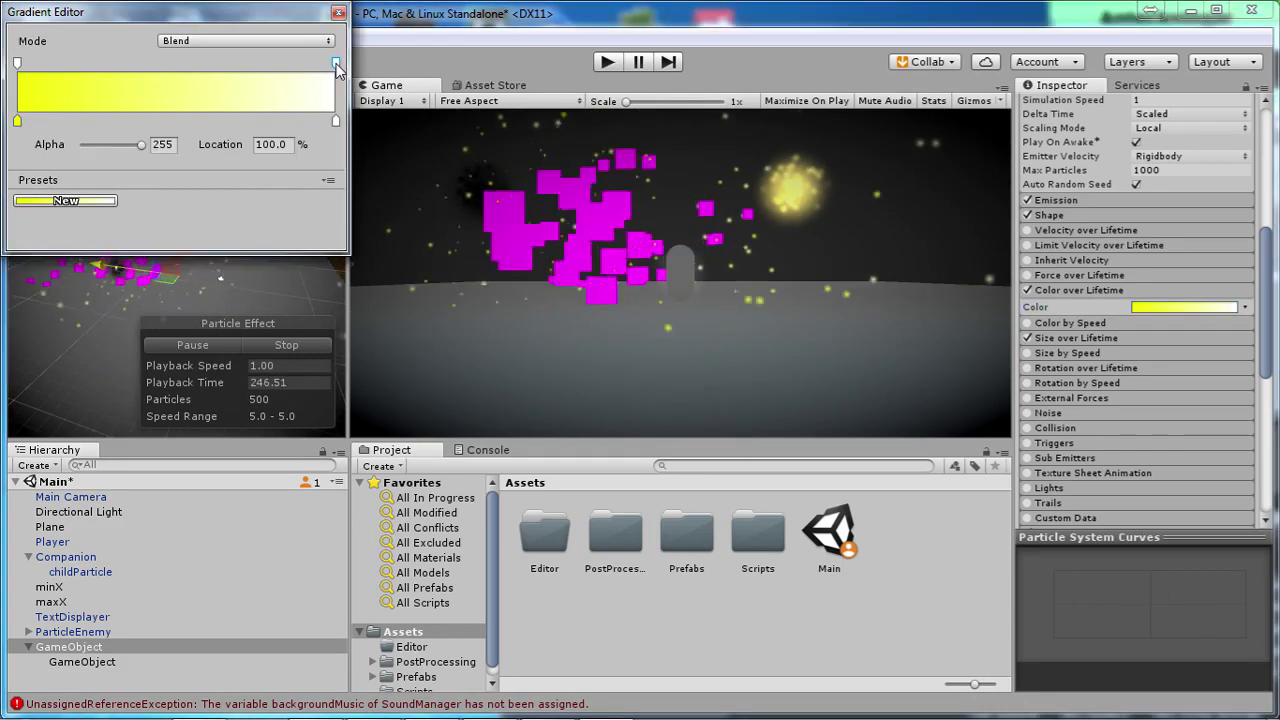
pyautogui.moveTo(141, 145); pyautogui.dragTo(39, 145)
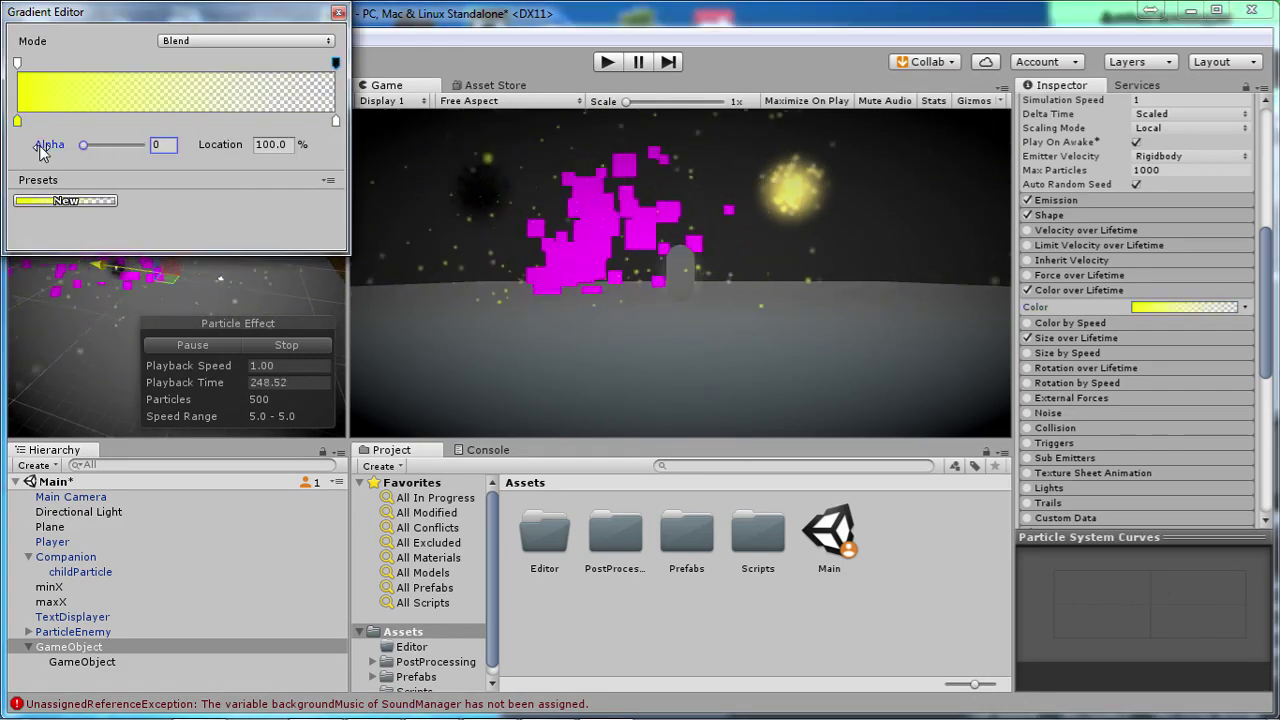
pyautogui.click(338, 13)
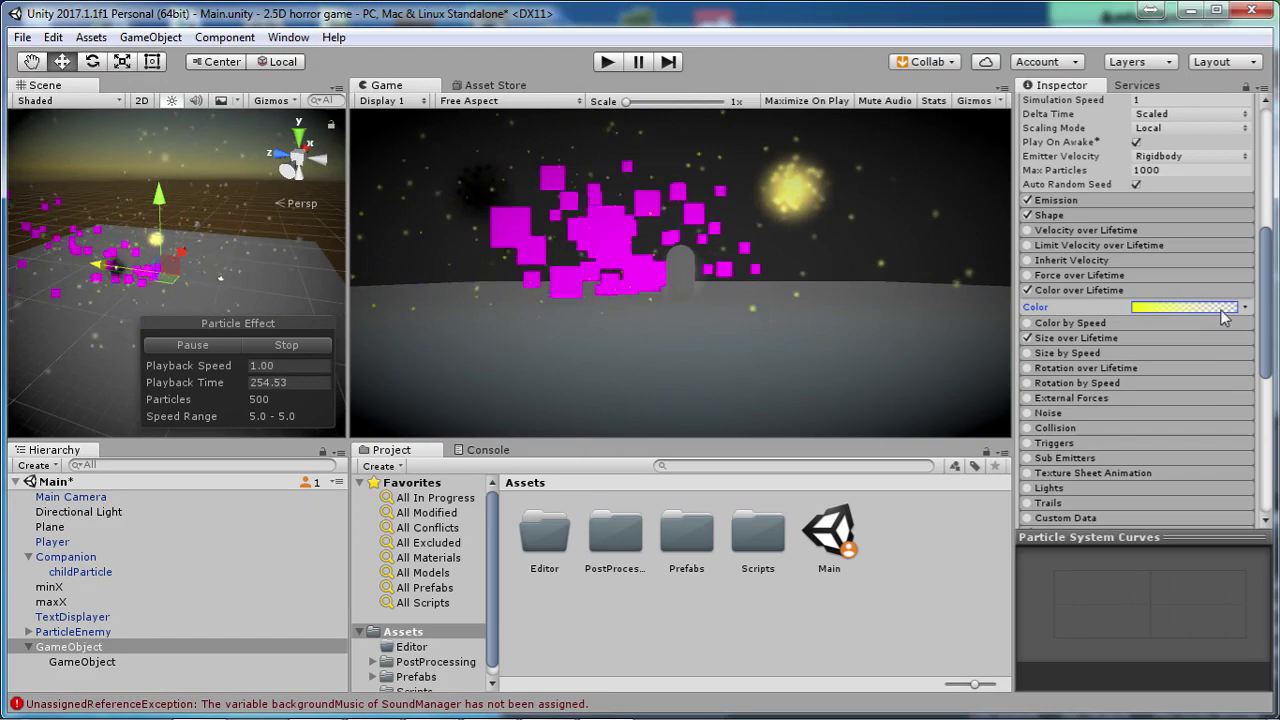
# - Shape the Size over Lifetime curve to start at 0.17 and shrink to zero
pyautogui.click(1078, 287)
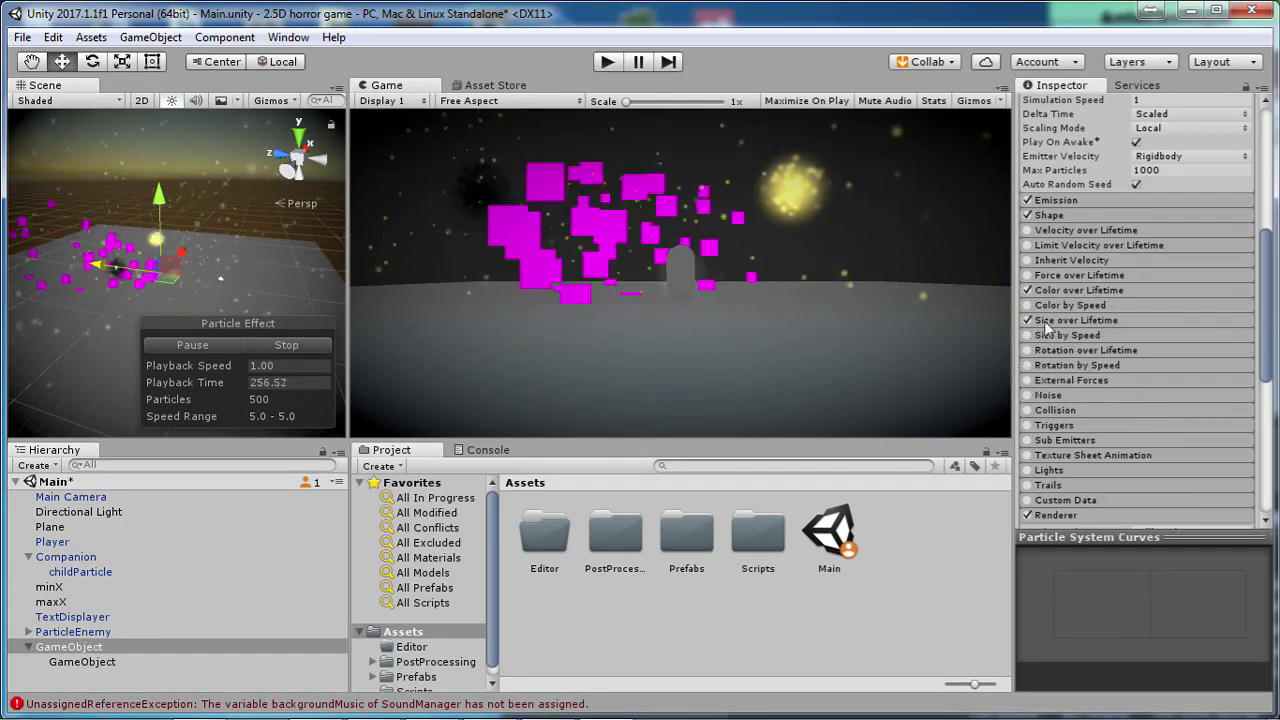
pyautogui.click(1046, 322)
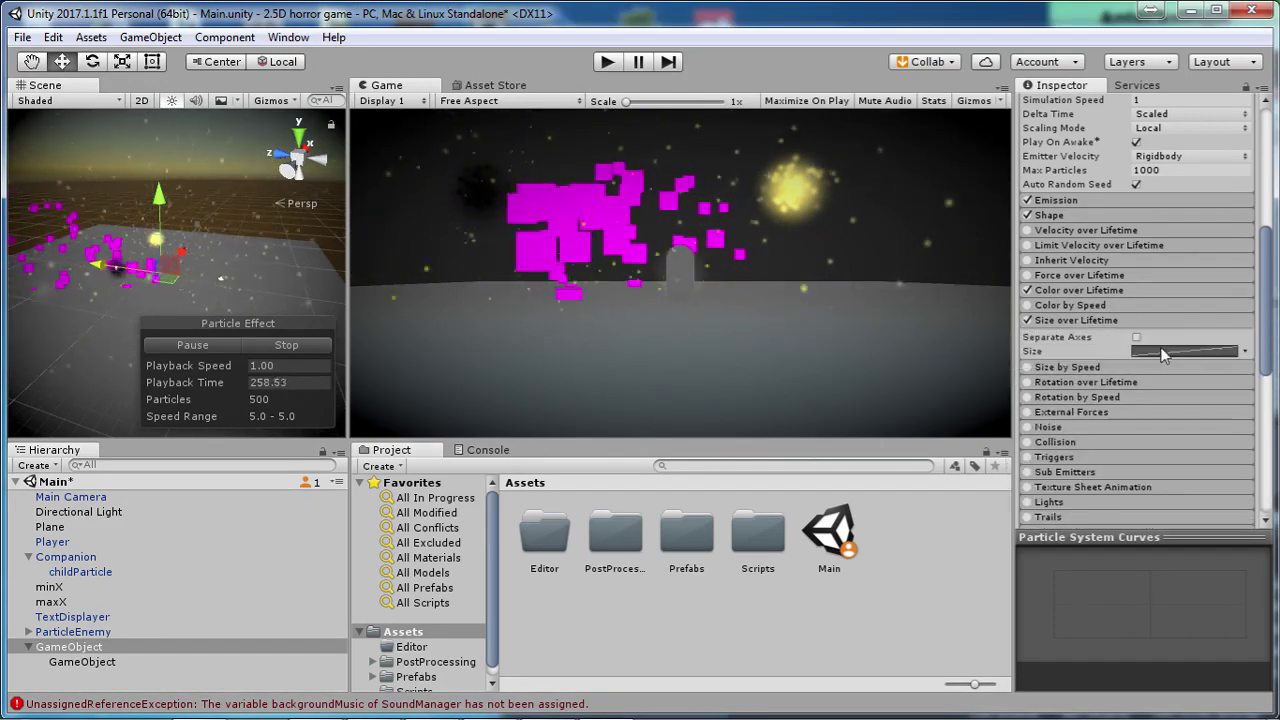
pyautogui.click(1163, 352)
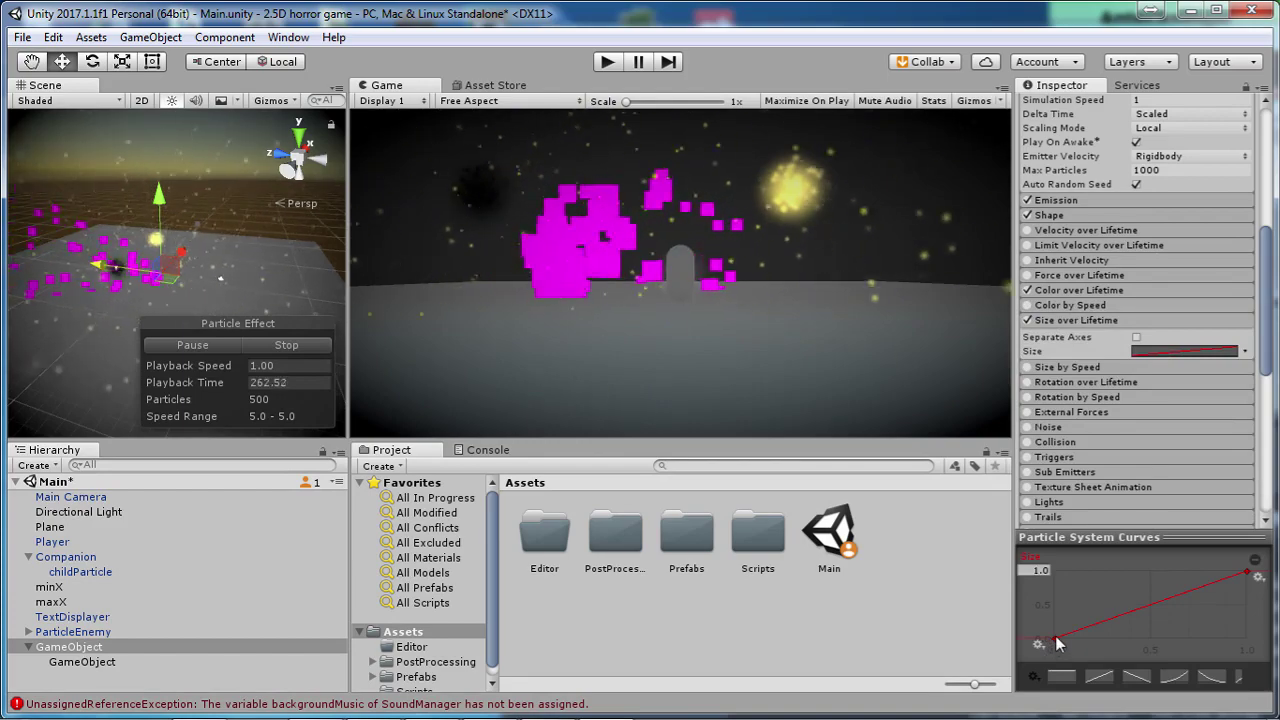
pyautogui.moveTo(1058, 643); pyautogui.dragTo(1052, 606)
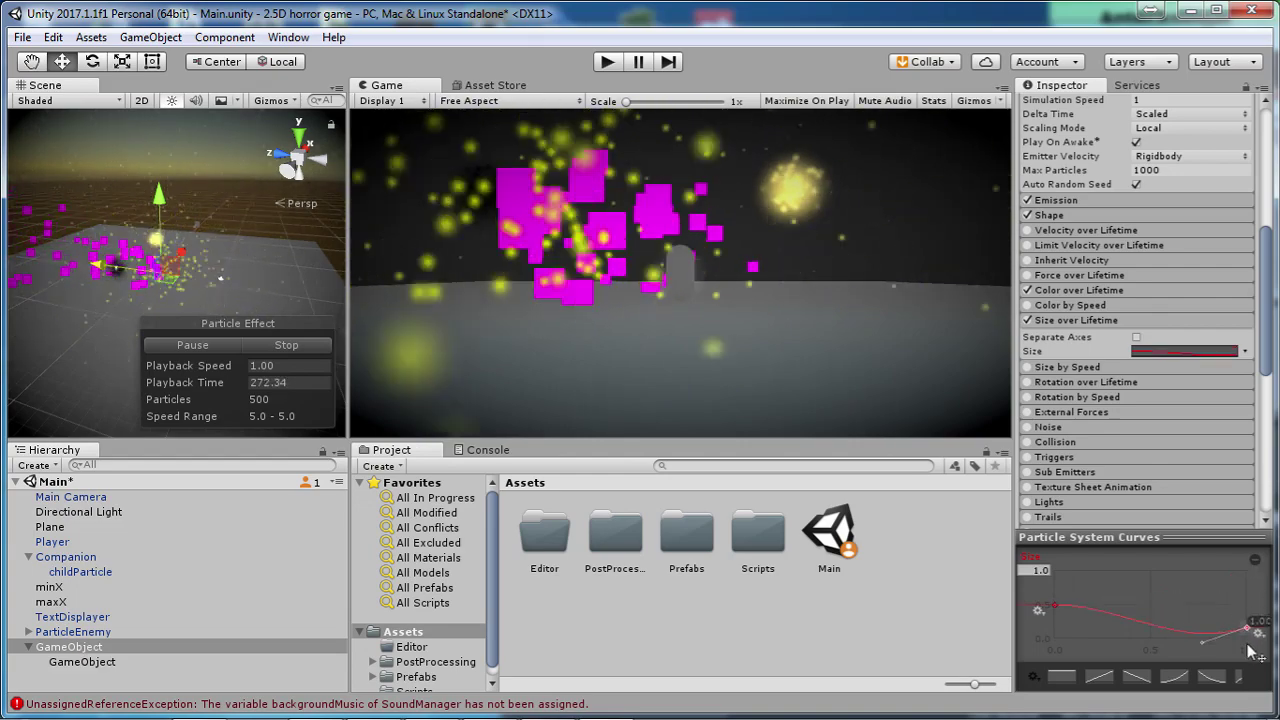
pyautogui.moveTo(1247, 577); pyautogui.dragTo(1156, 646)
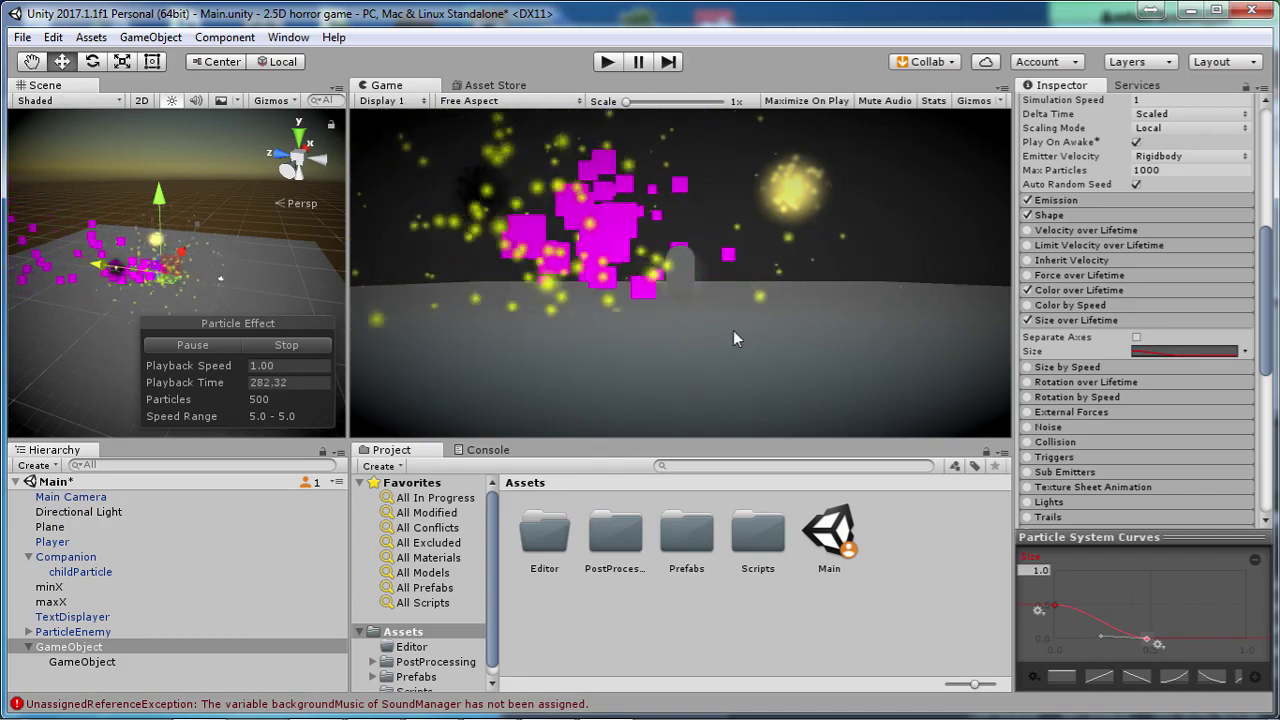
# - Collapse Size over Lifetime and scroll the Inspector down to the Renderer settings
pyautogui.click(1070, 324)
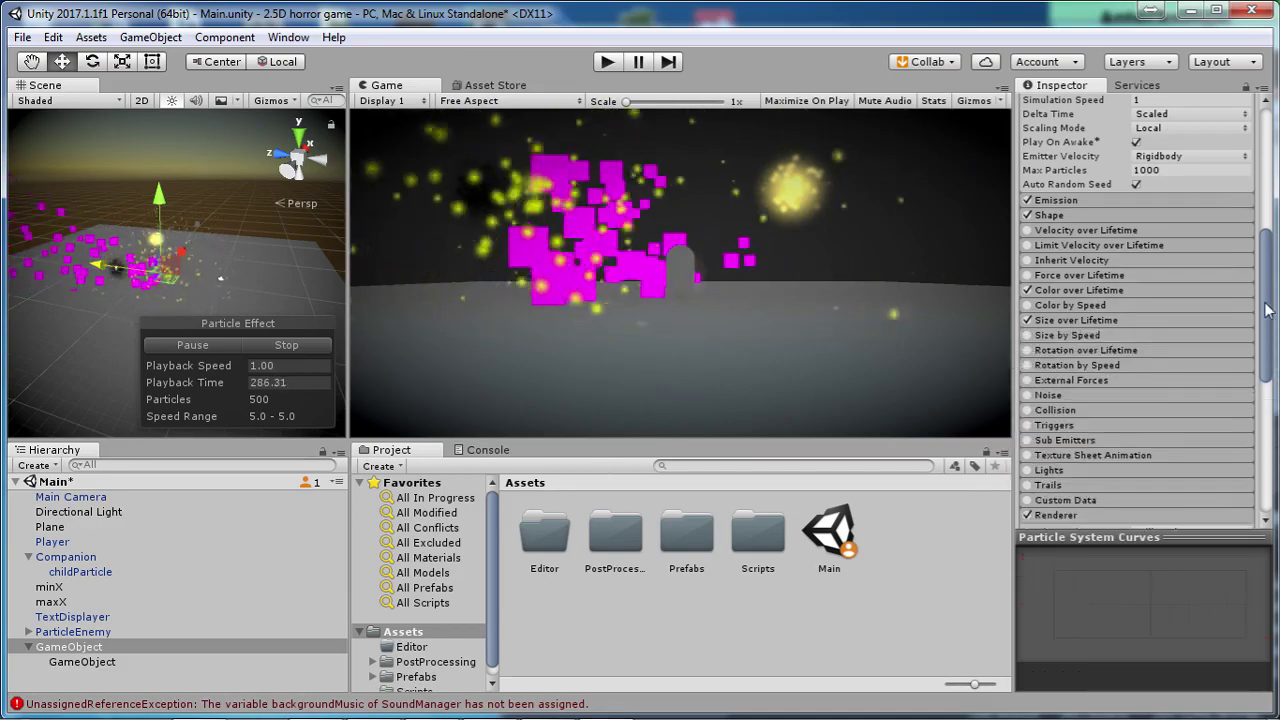
pyautogui.scroll(-6, 1240, 445)
pyautogui.moveTo(1265, 450); pyautogui.dragTo(1255, 222)
# - Try a red Start Color for the particles, then set it back to white
pyautogui.click(1120, 286)
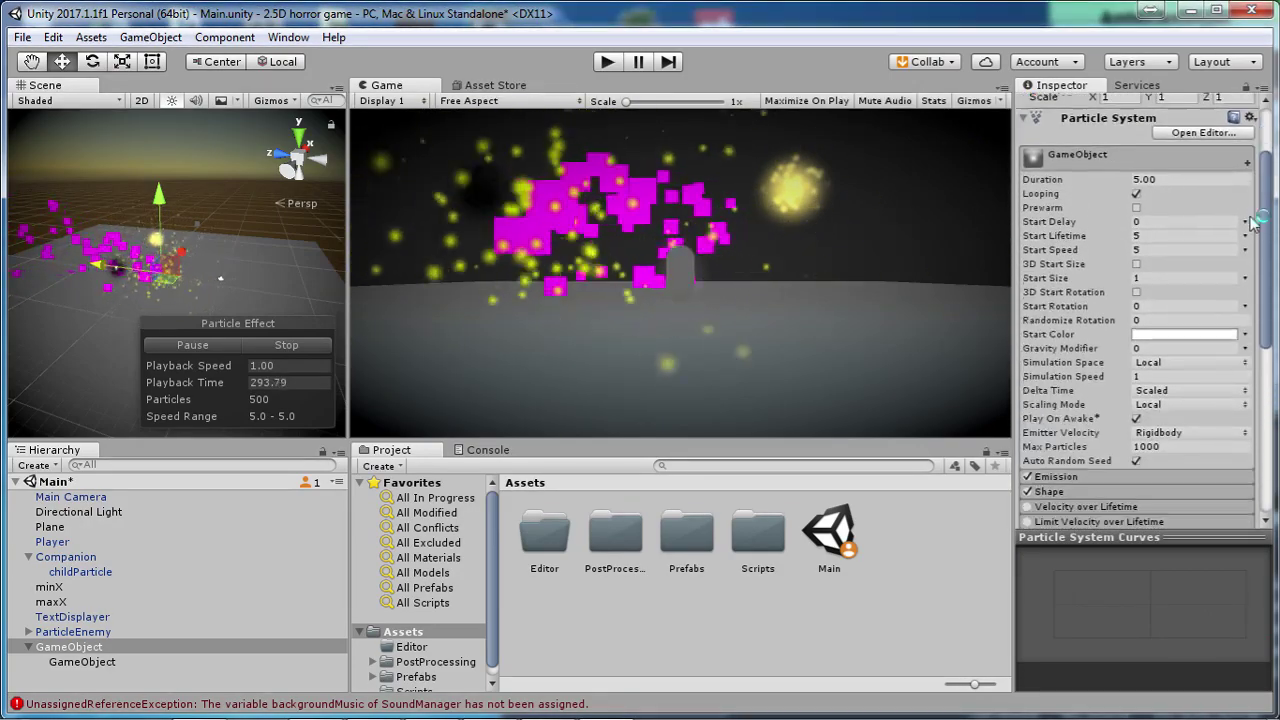
pyautogui.click(1159, 338)
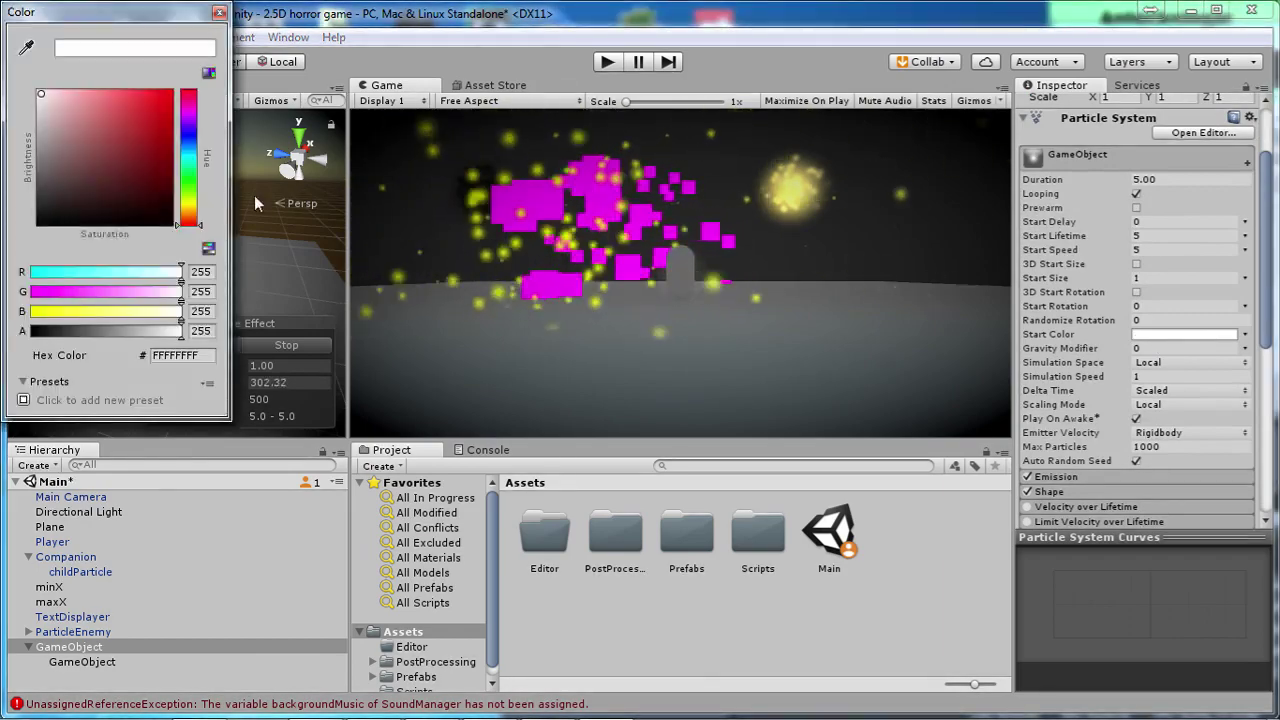
pyautogui.click(145, 123)
pyautogui.moveTo(241, 57); pyautogui.dragTo(245, 62)
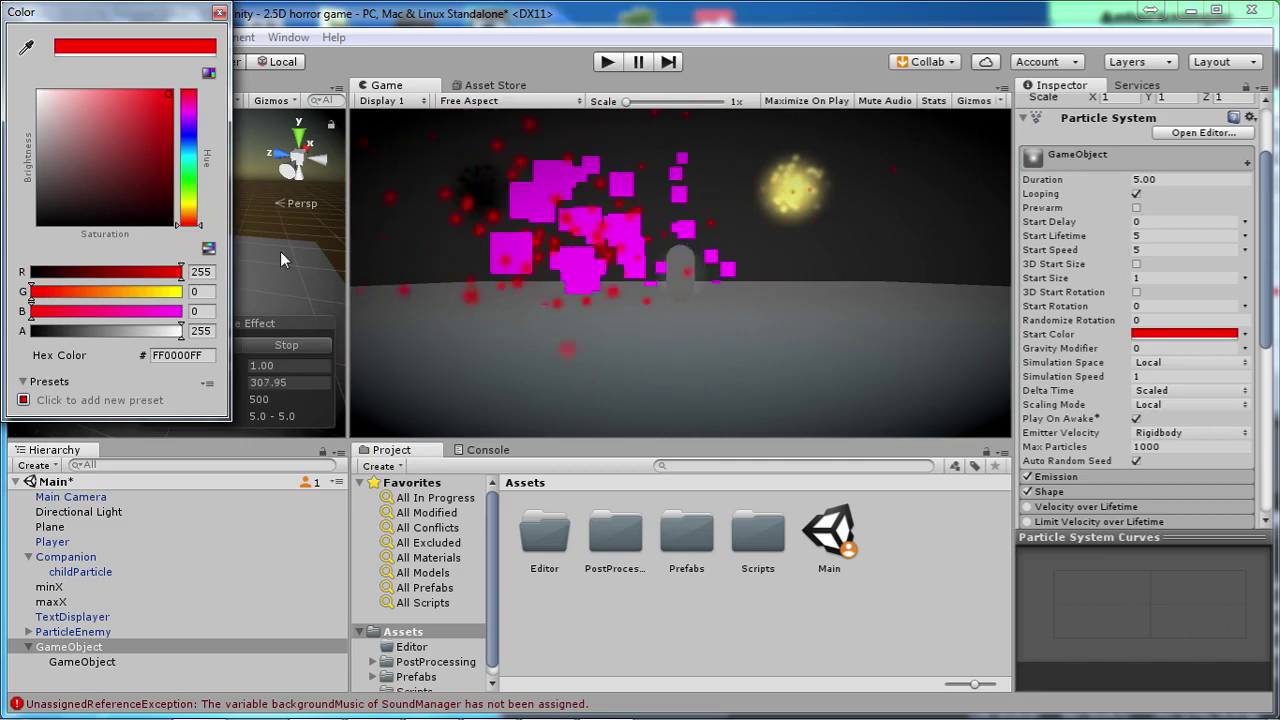
pyautogui.click(41, 93)
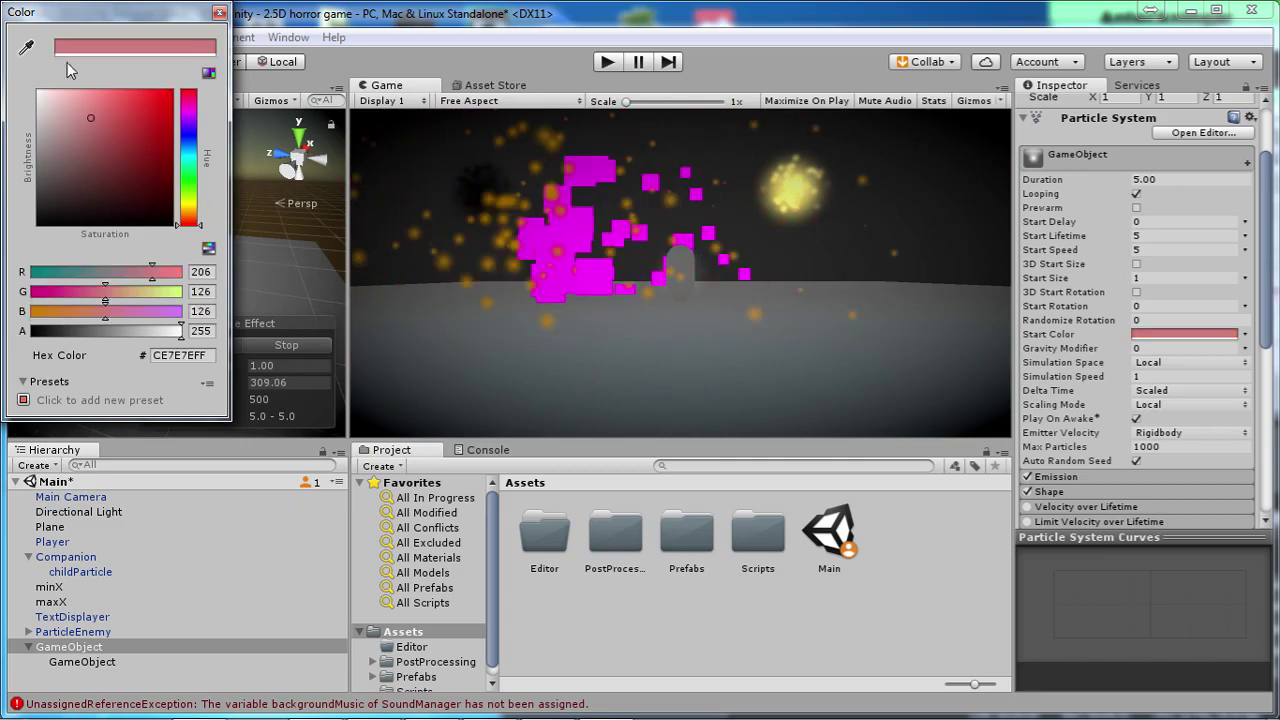
pyautogui.click(221, 14)
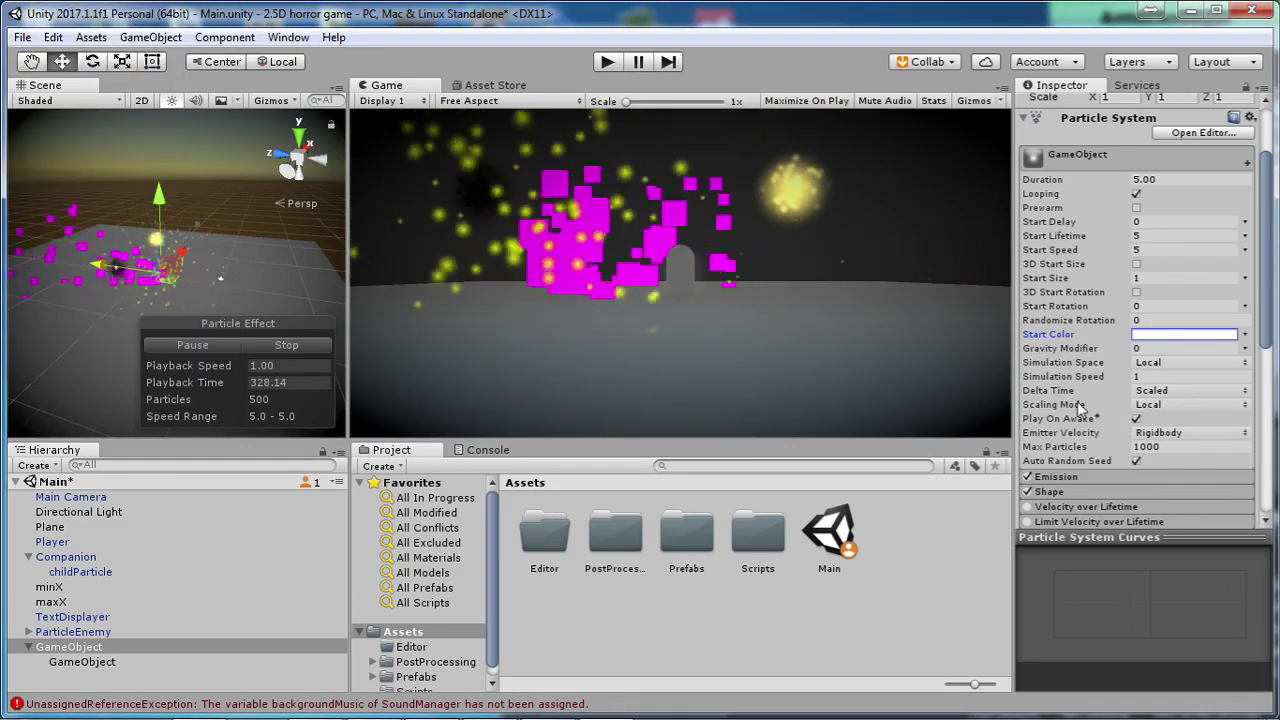
# - Set the particle system's Simulation Space to World
pyautogui.click(1146, 364)
pyautogui.click(1165, 403)
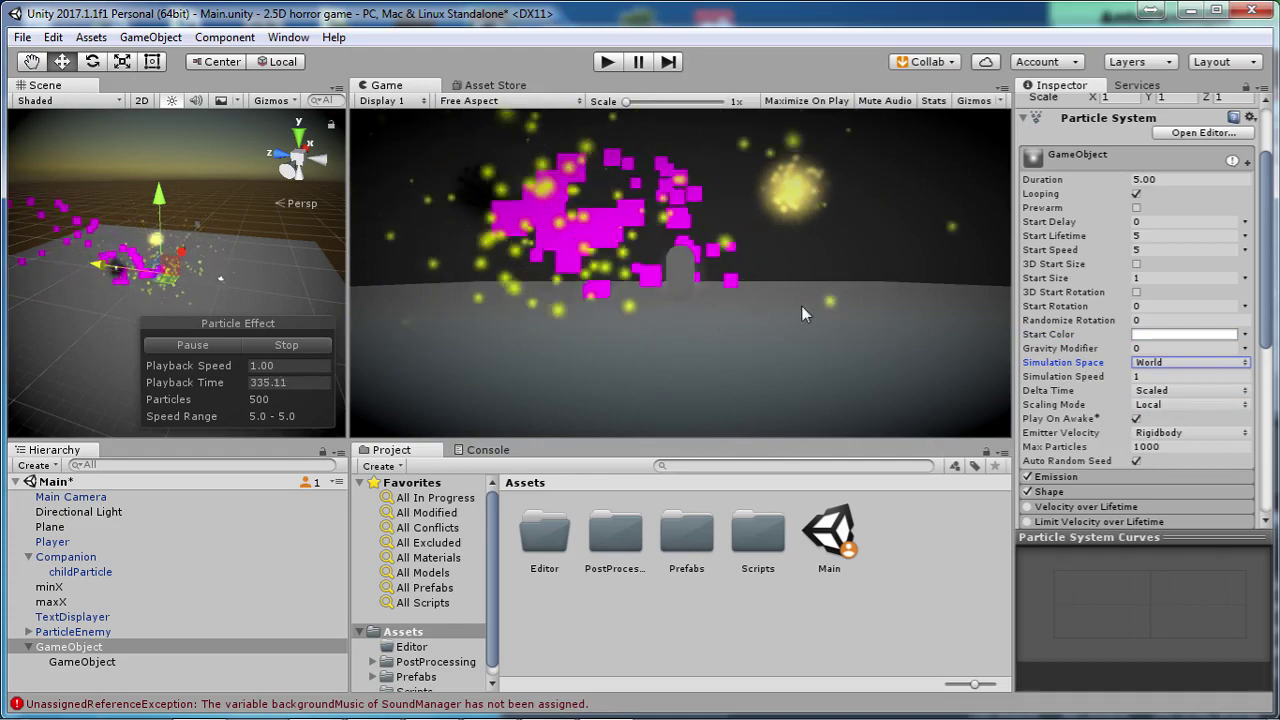
pyautogui.moveTo(1058, 370)
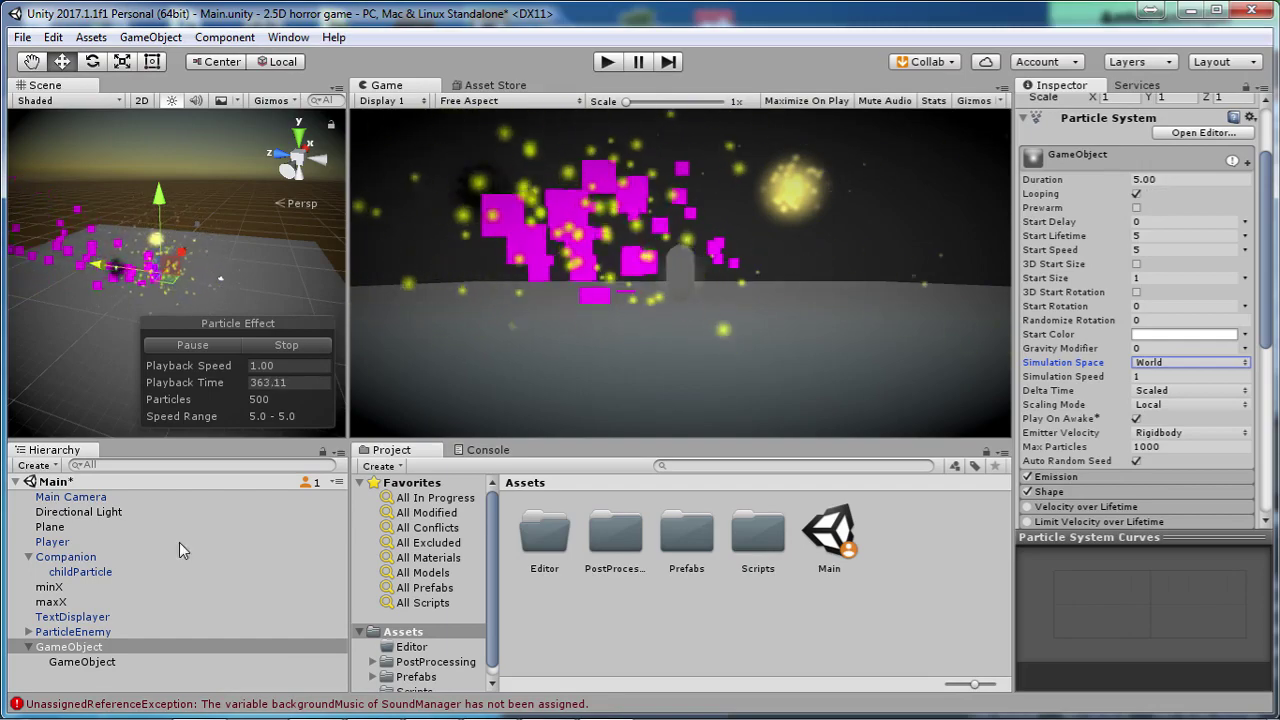
# - Review the Companion's Particle System settings for reference
pyautogui.click(88, 558)
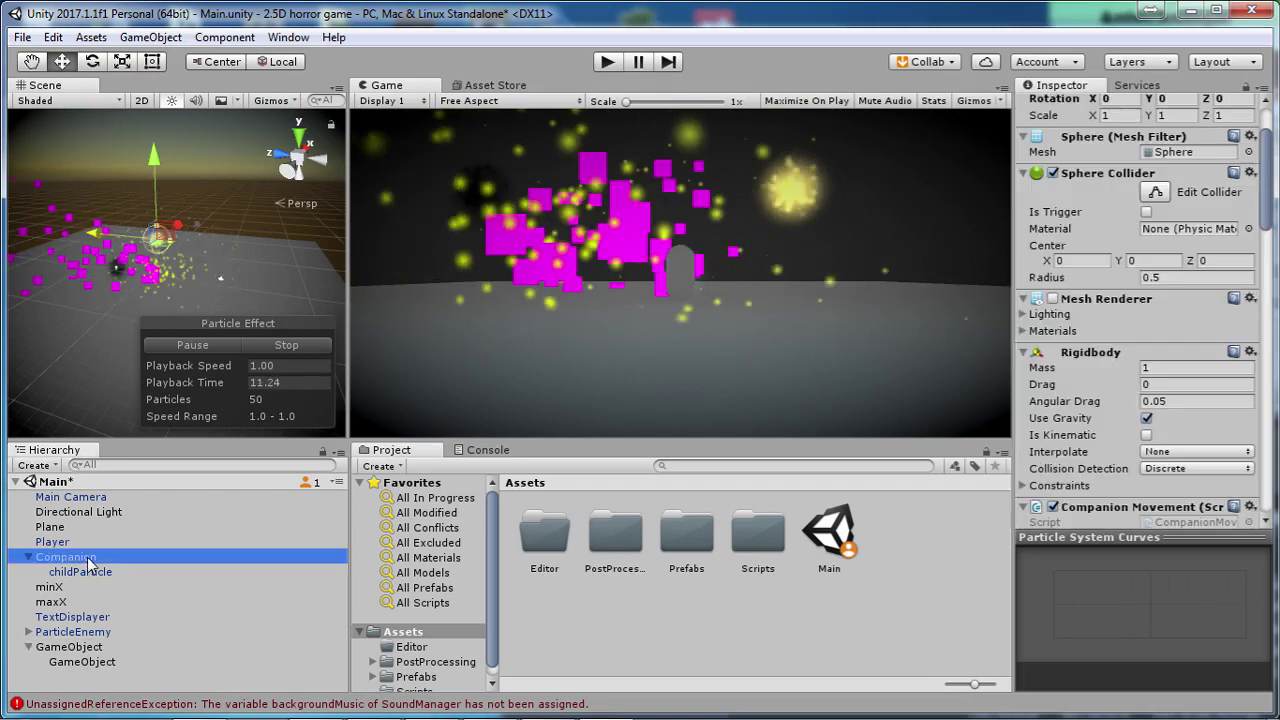
pyautogui.scroll(-10, 1133, 362)
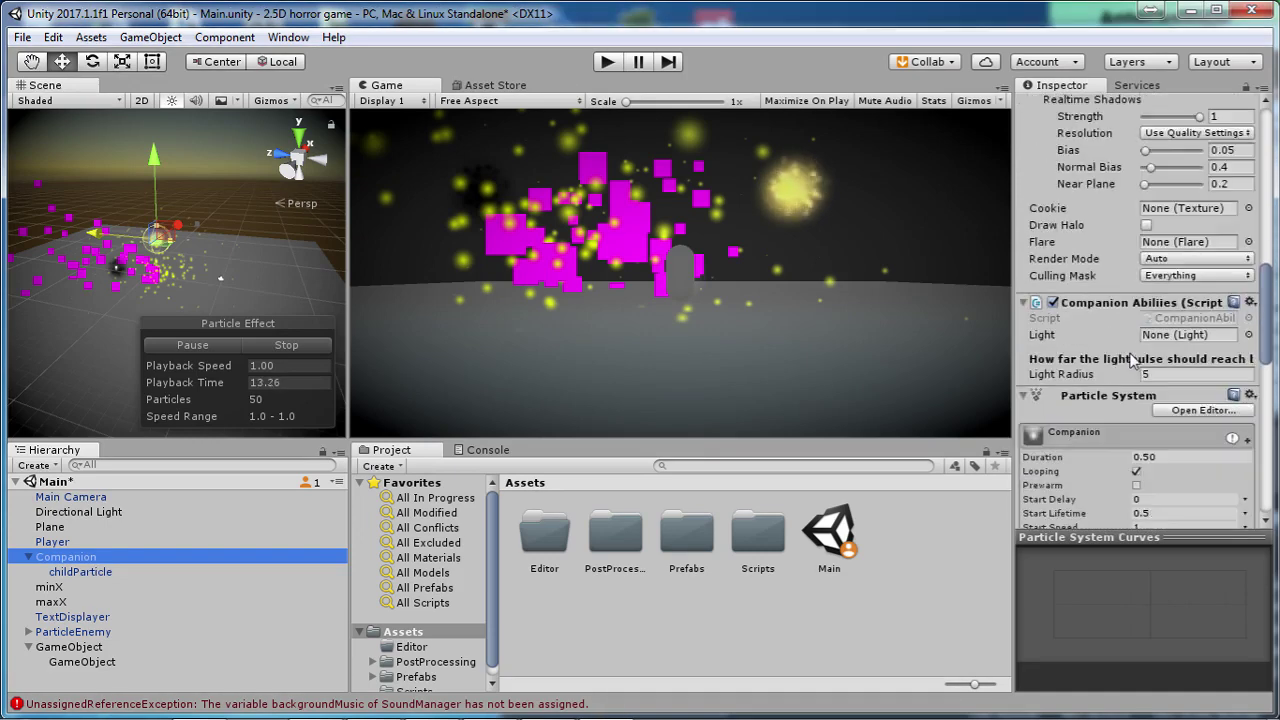
pyautogui.scroll(-8, 1133, 362)
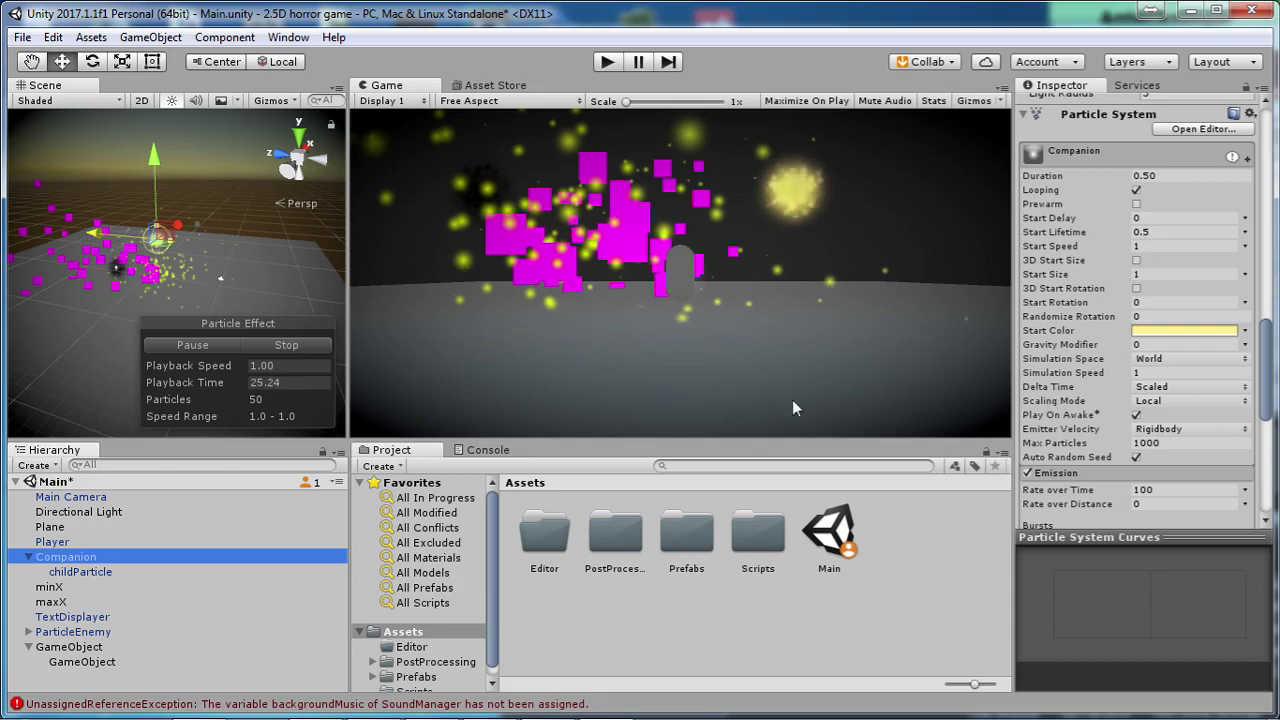
# - Set the GameObject's particle Duration to 0.50 and Start Lifetime to 0.5
pyautogui.click(76, 647)
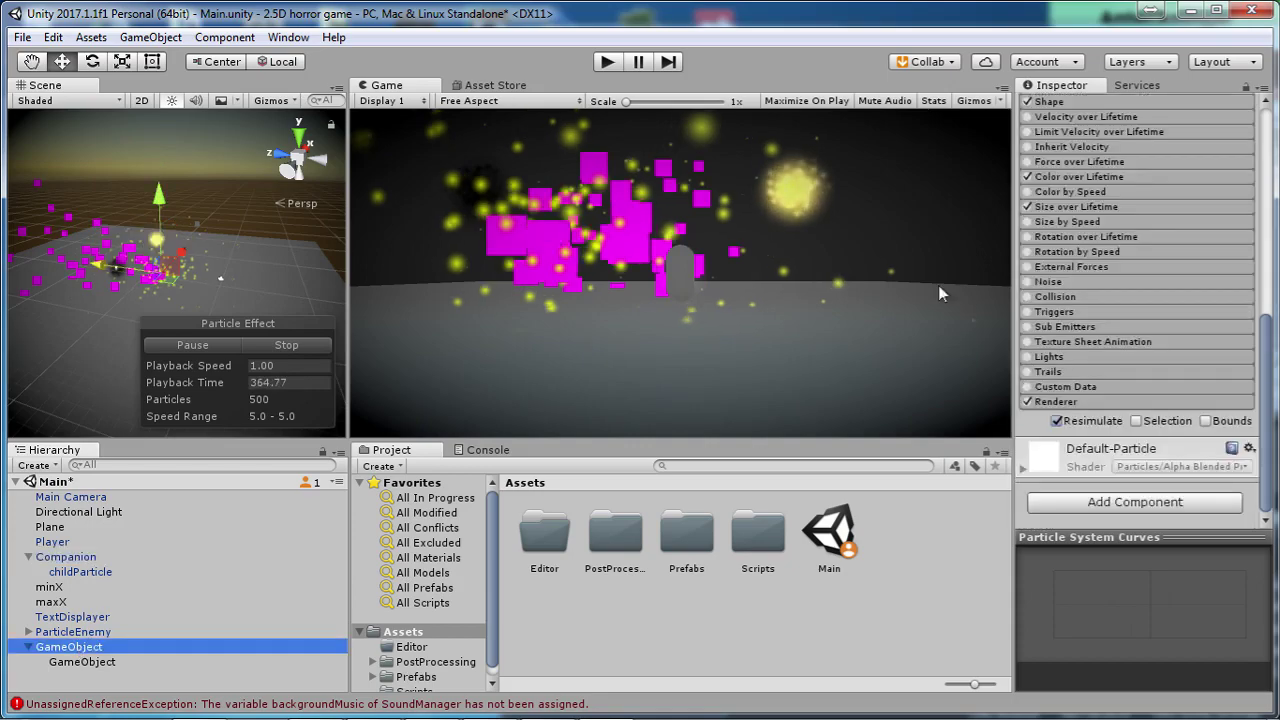
pyautogui.scroll(10, 1154, 229)
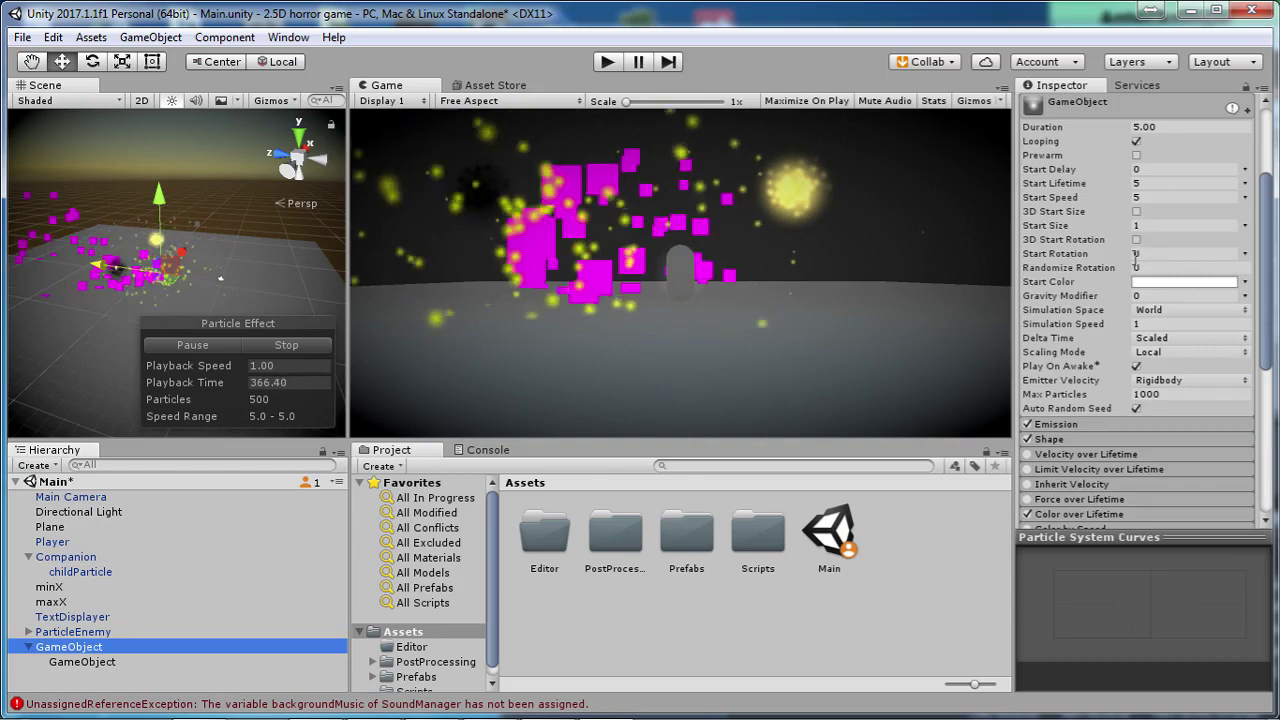
pyautogui.click(1148, 127)
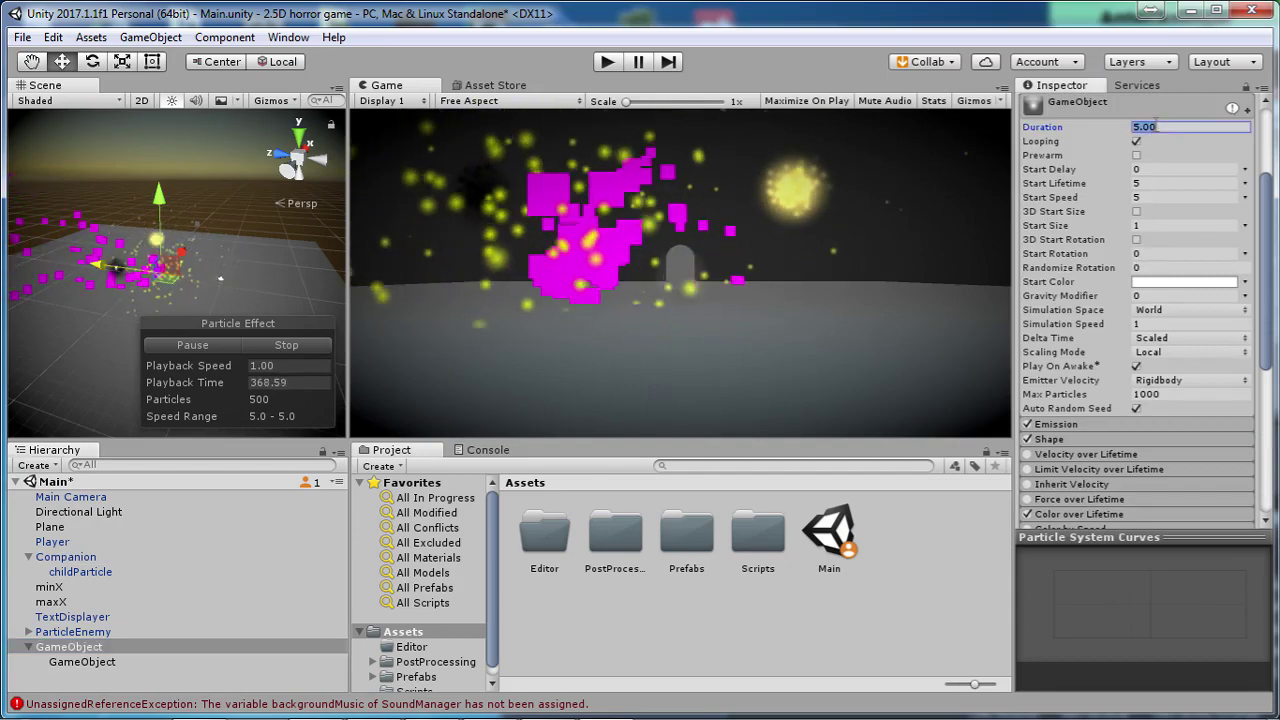
pyautogui.write('0.60')
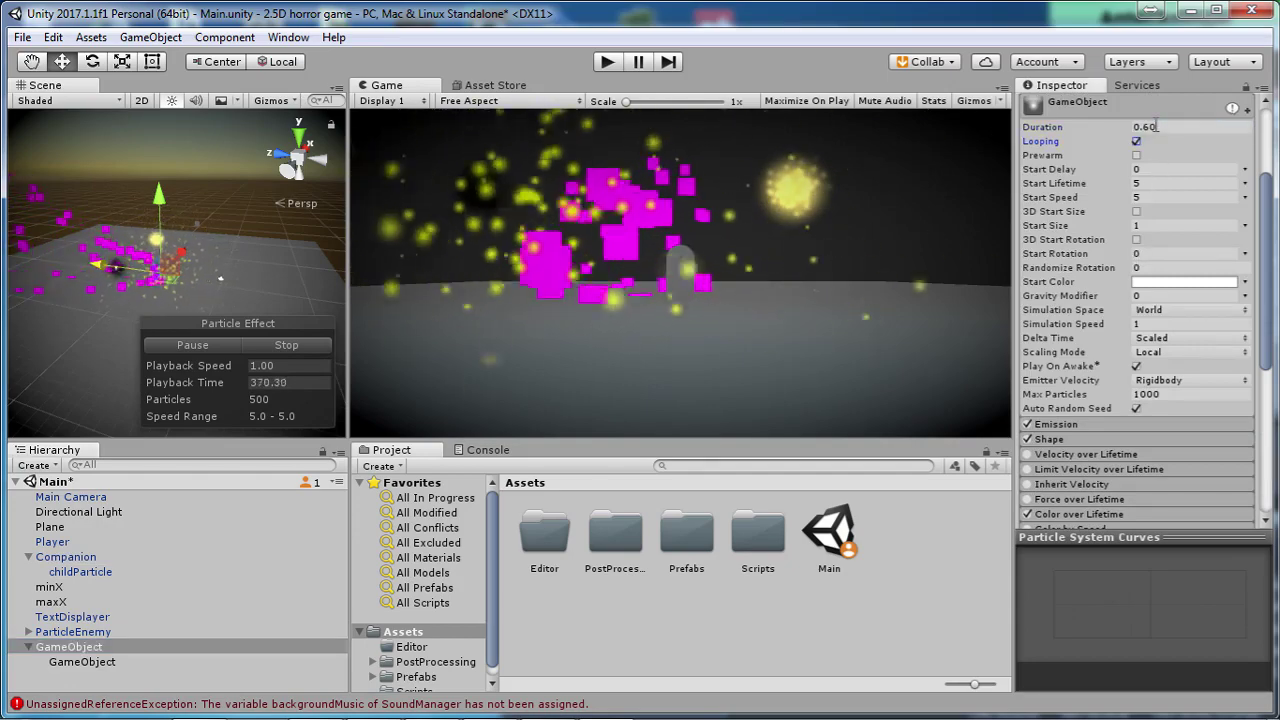
pyautogui.press('Return')
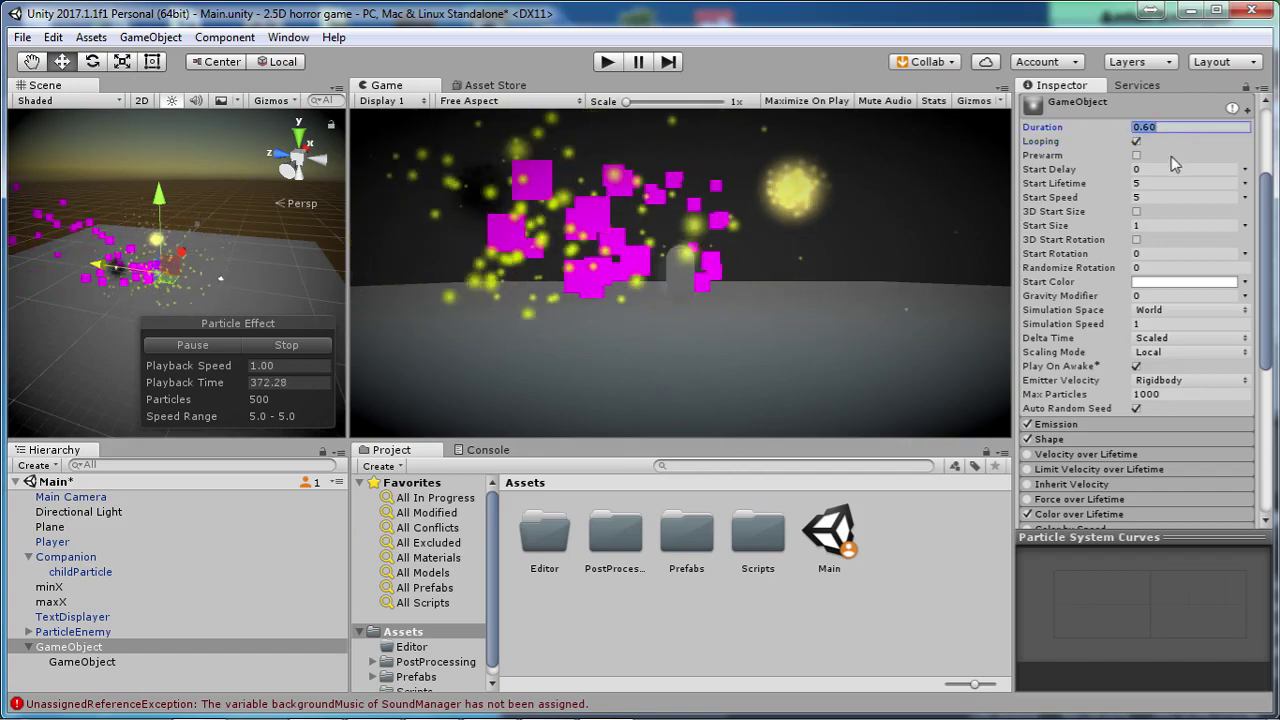
pyautogui.write('0.50')
pyautogui.press('Tab')
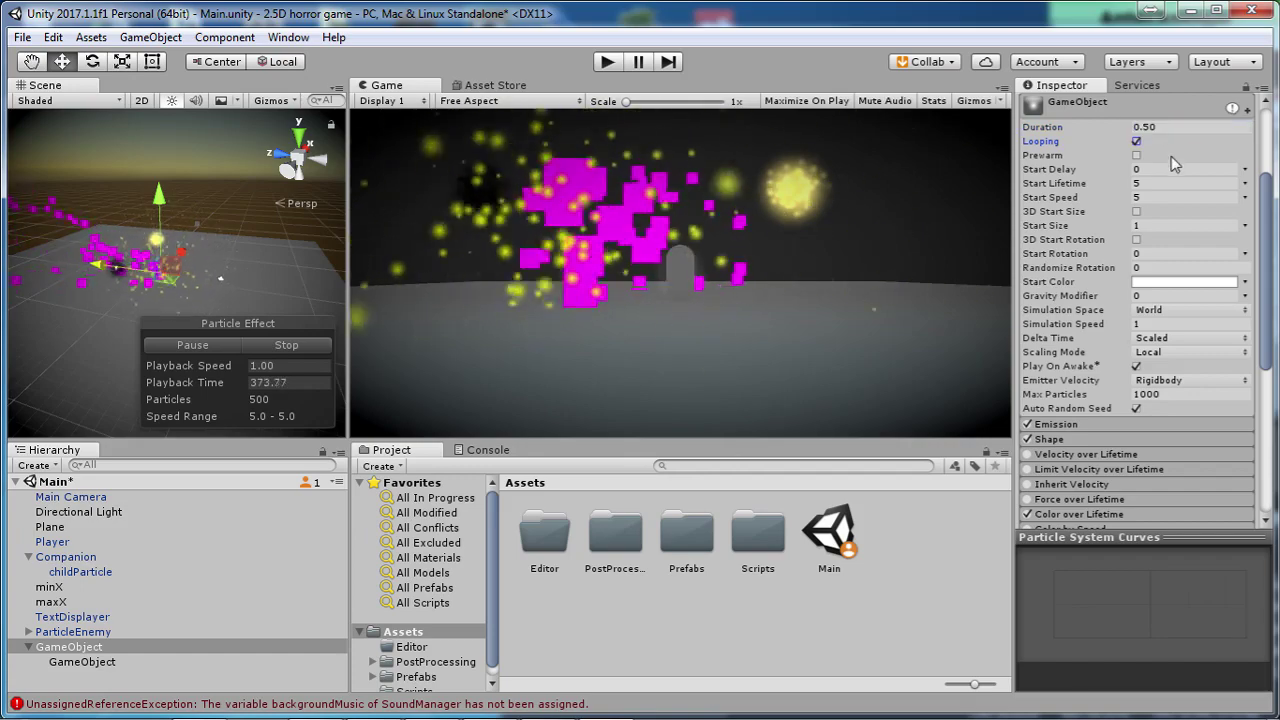
pyautogui.press('Tab')
pyautogui.press('Tab')
pyautogui.press('Tab')
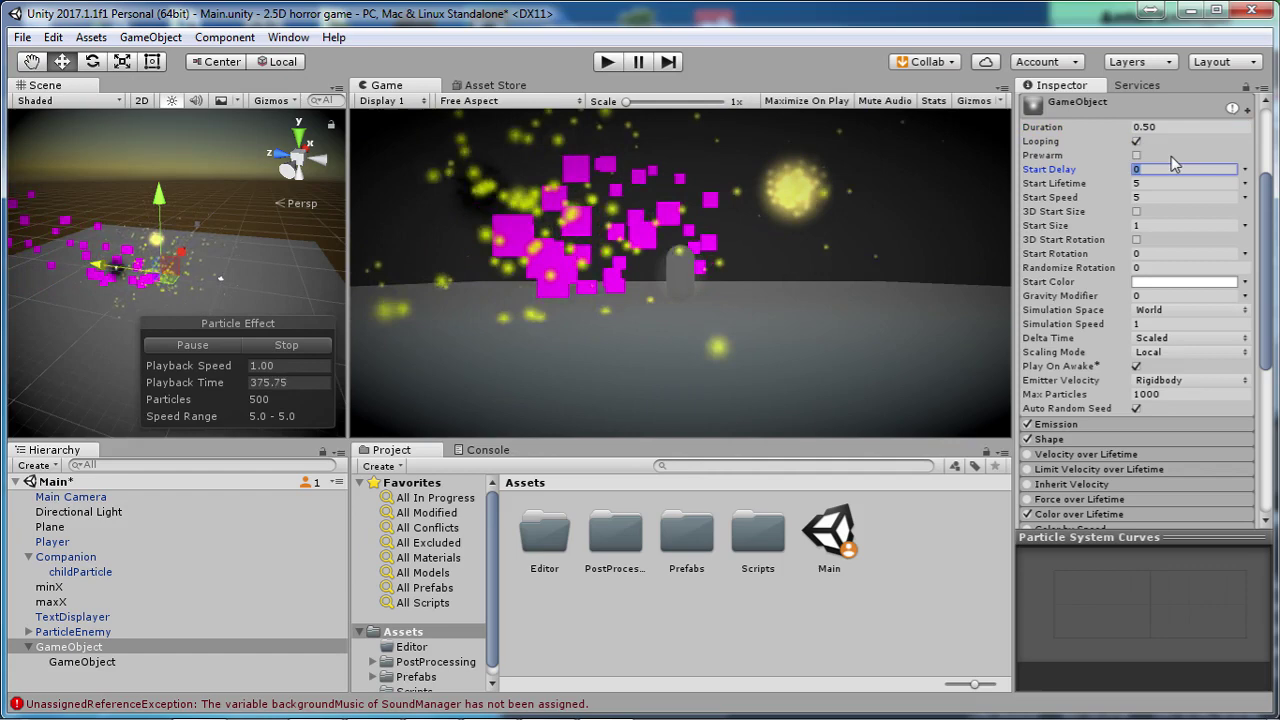
pyautogui.write('.')
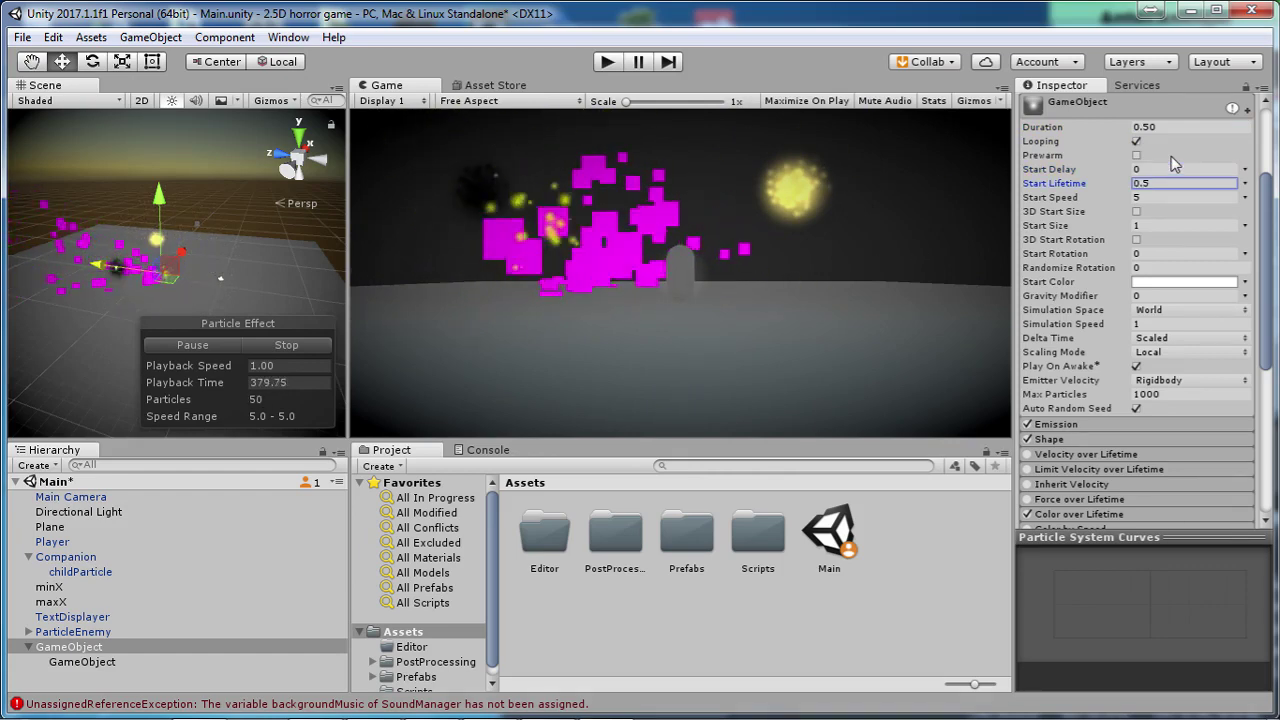
pyautogui.press('Tab')
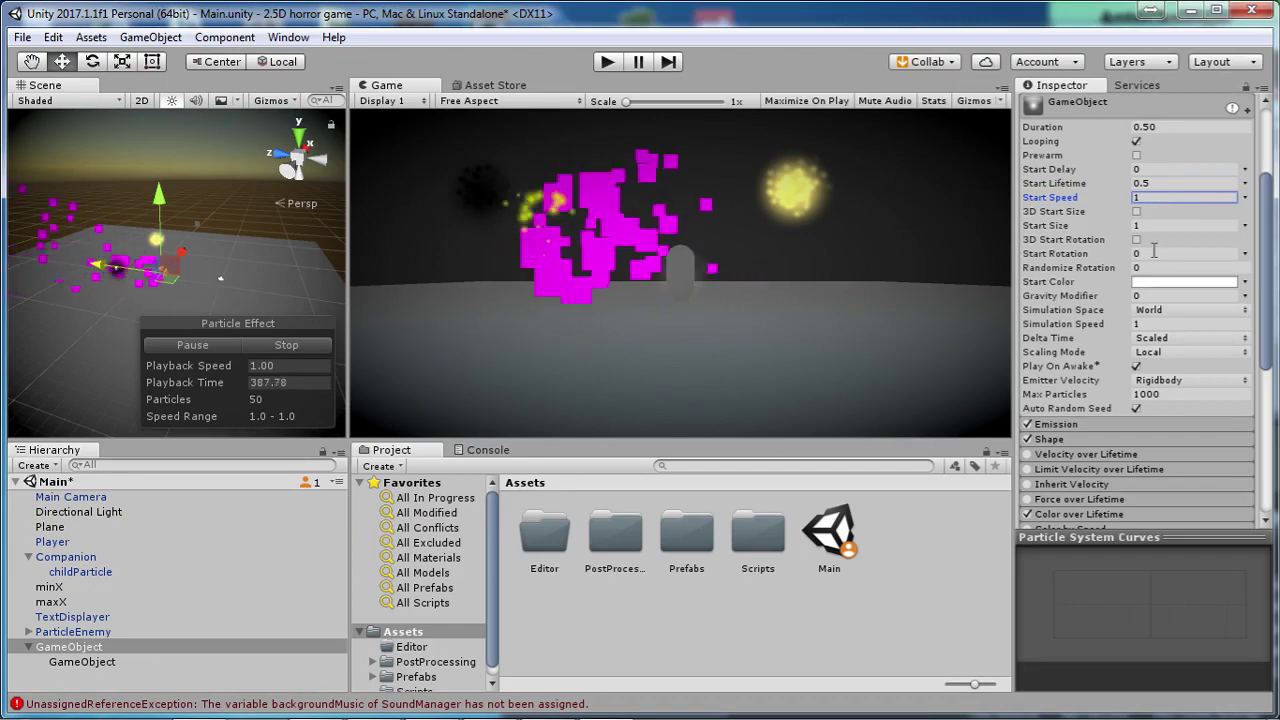
# - Compare the Companion's particle modules with the GameObject's in the Inspector
pyautogui.click(82, 556)
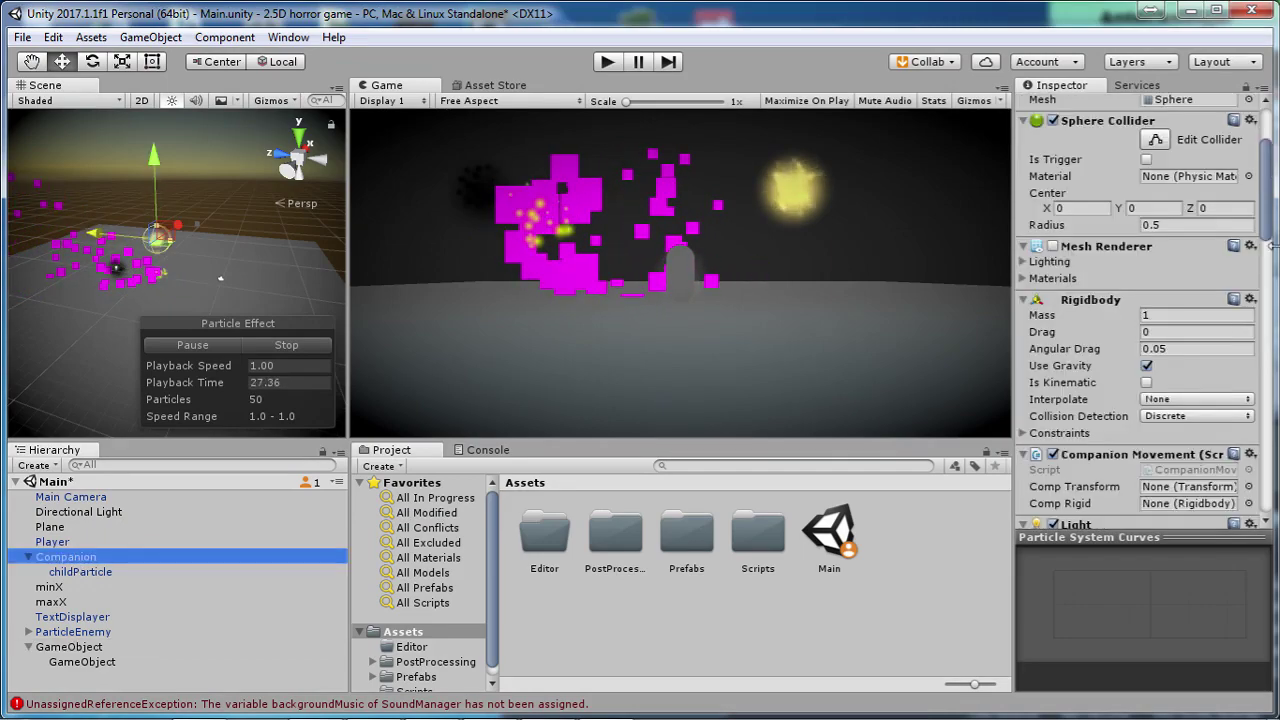
pyautogui.click(1265, 289)
pyautogui.moveTo(1265, 289); pyautogui.dragTo(1272, 402)
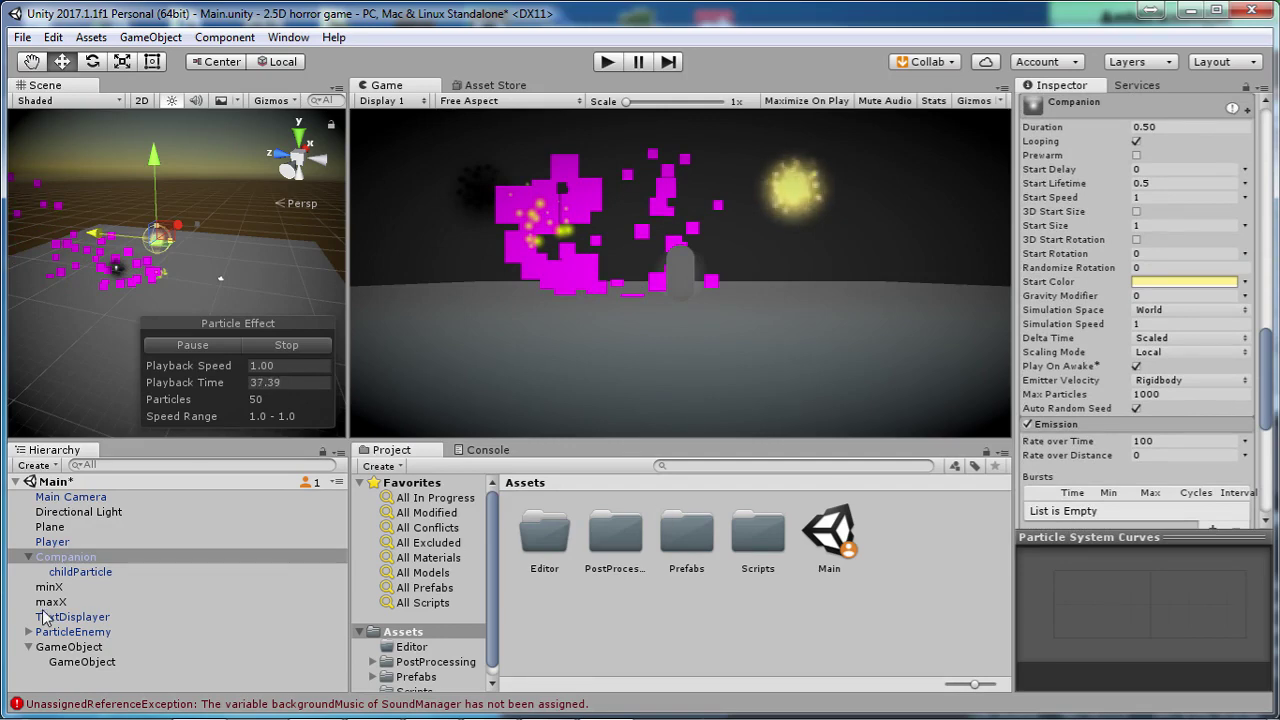
pyautogui.click(85, 647)
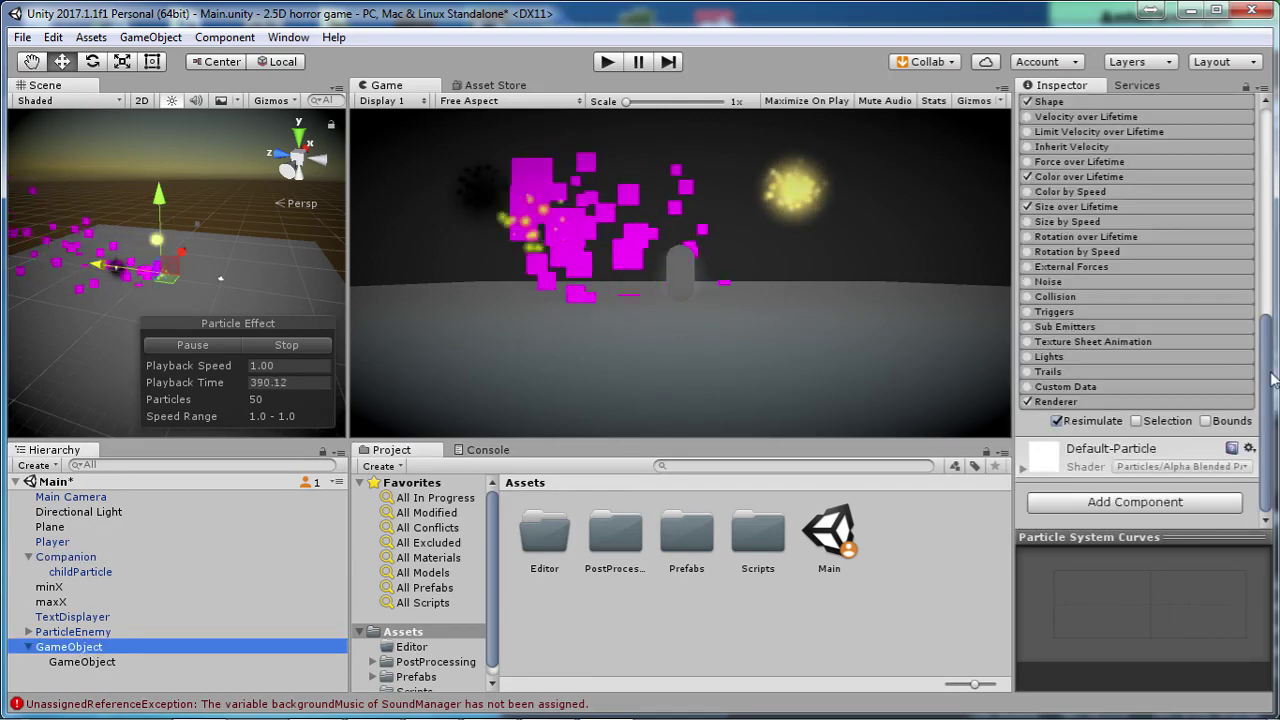
pyautogui.moveTo(1273, 378); pyautogui.dragTo(1268, 222)
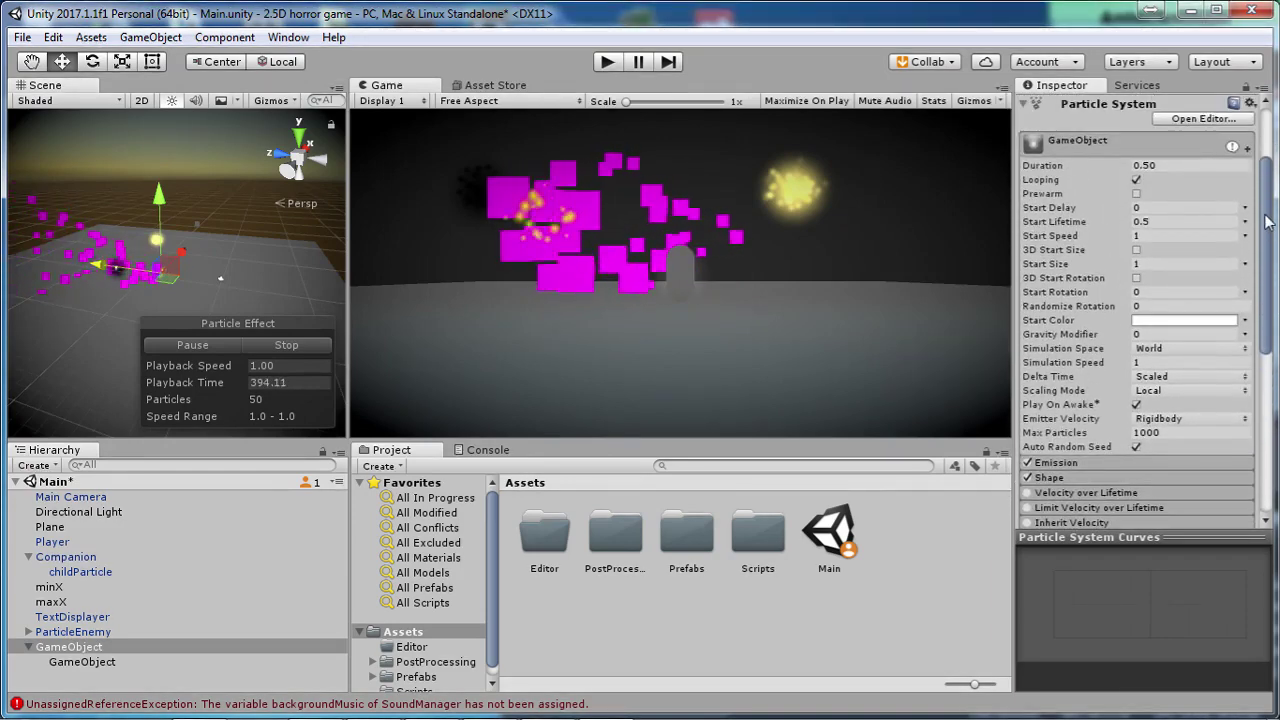
# - Recheck Companion, then select the child GameObject and scroll through its default Particle System settings
pyautogui.click(80, 557)
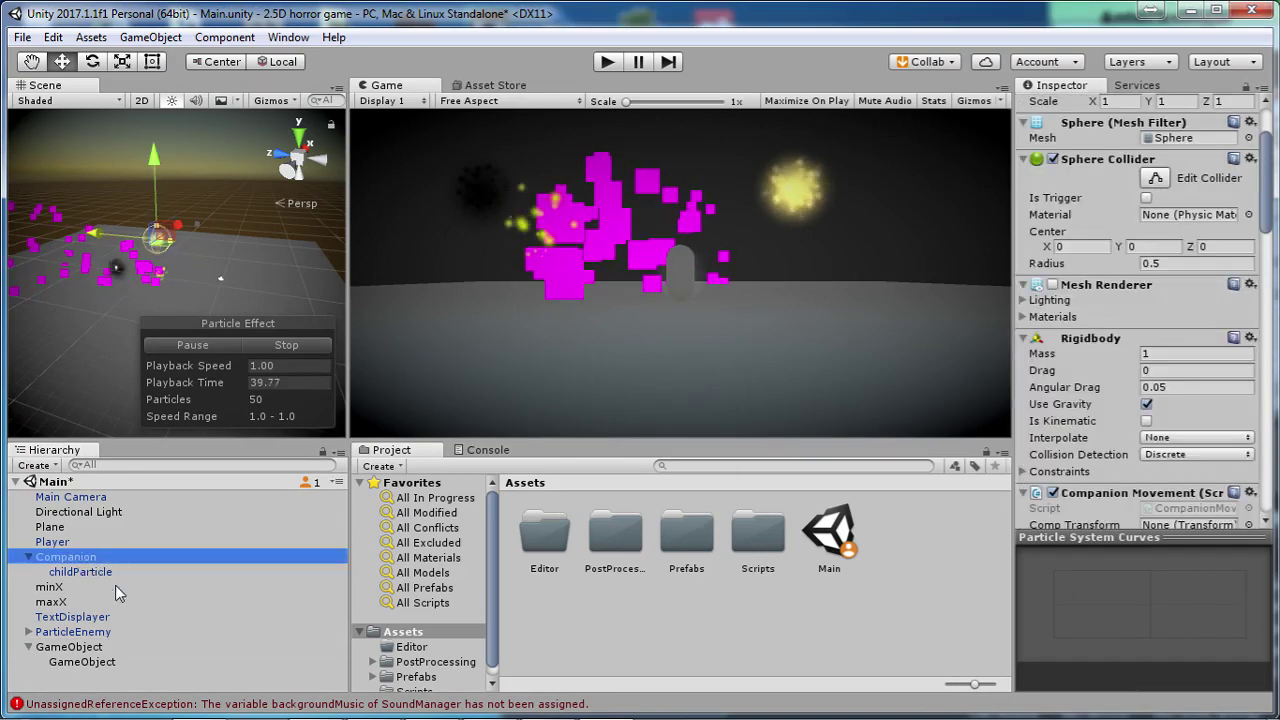
pyautogui.click(88, 647)
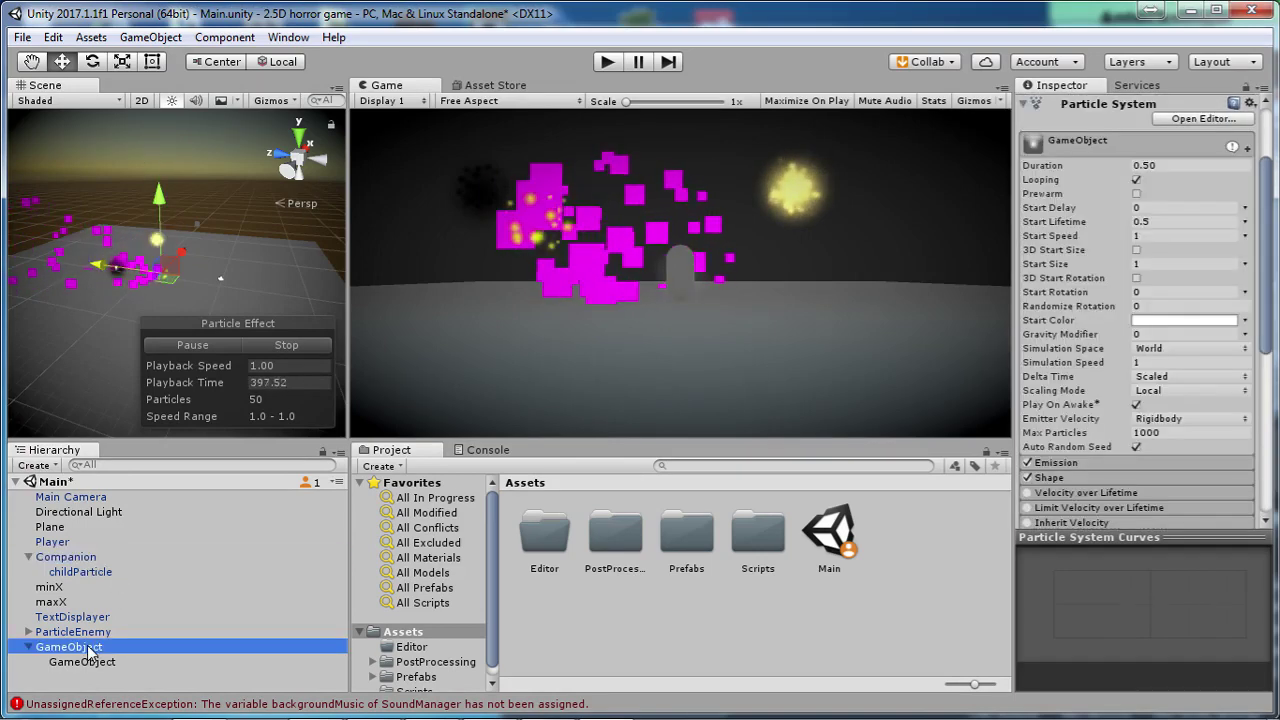
pyautogui.scroll(1, 1060, 410)
pyautogui.click(796, 336)
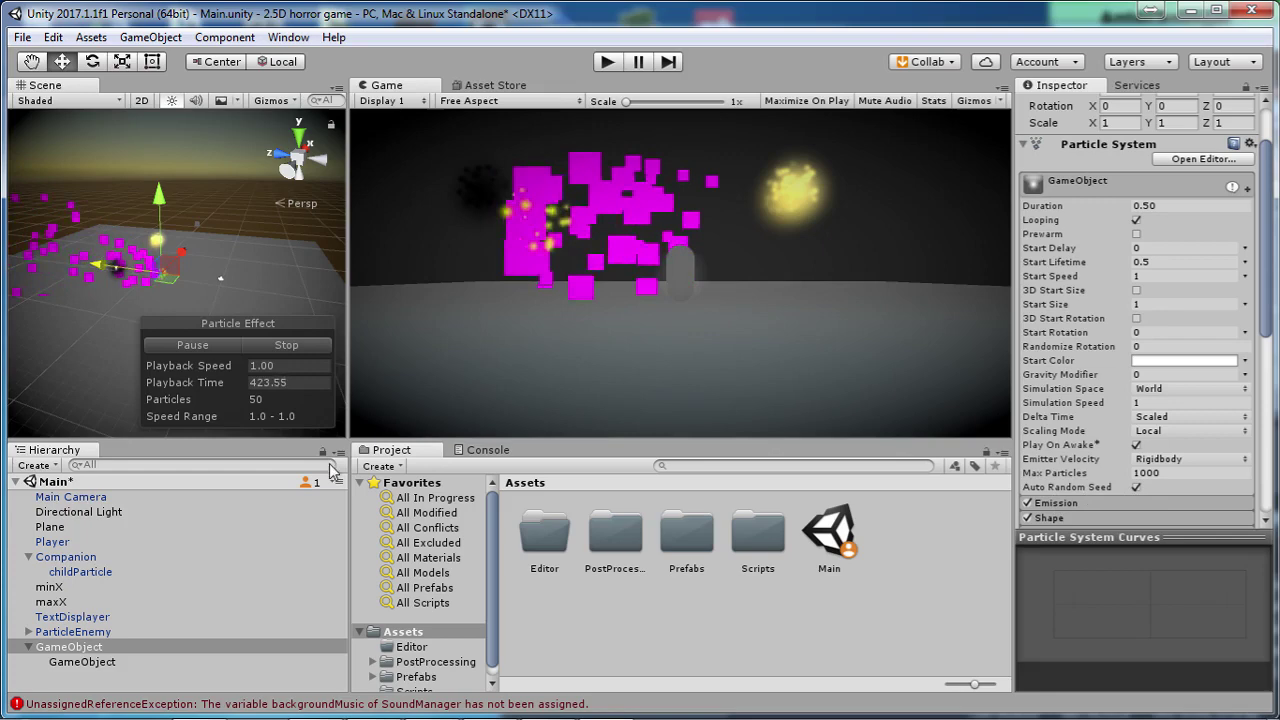
pyautogui.click(103, 665)
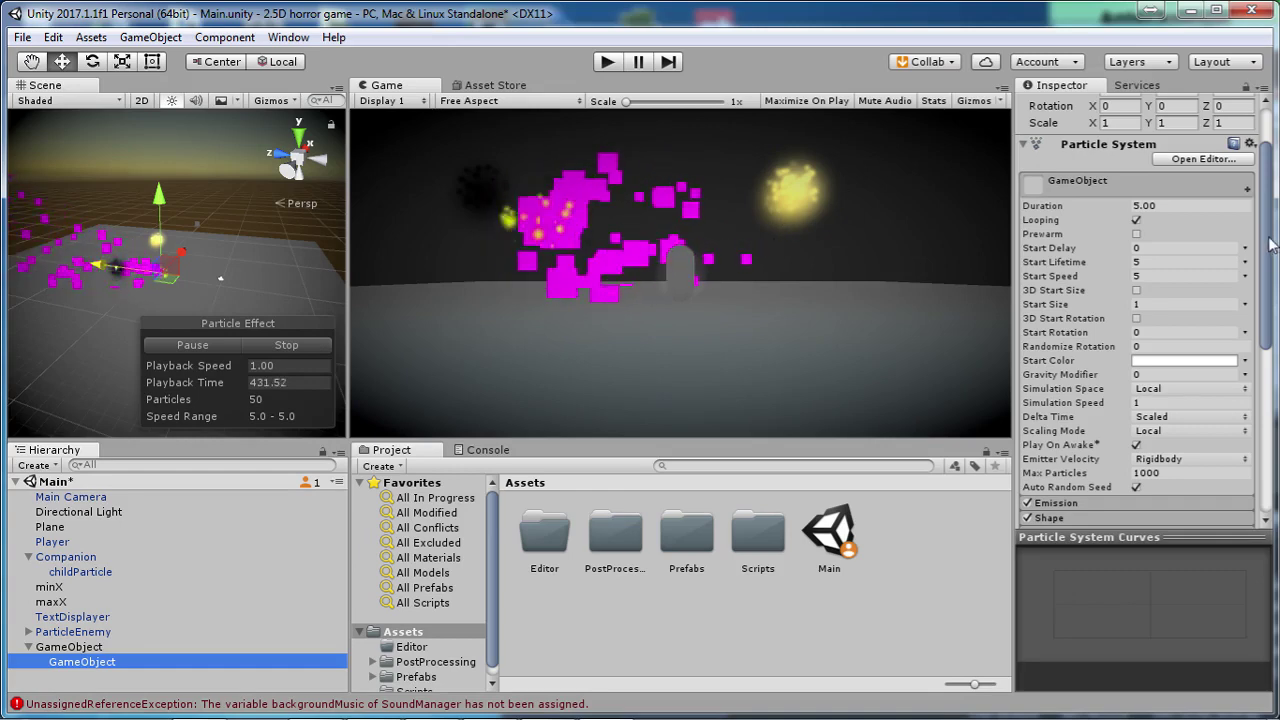
pyautogui.moveTo(1266, 258); pyautogui.dragTo(1266, 453)
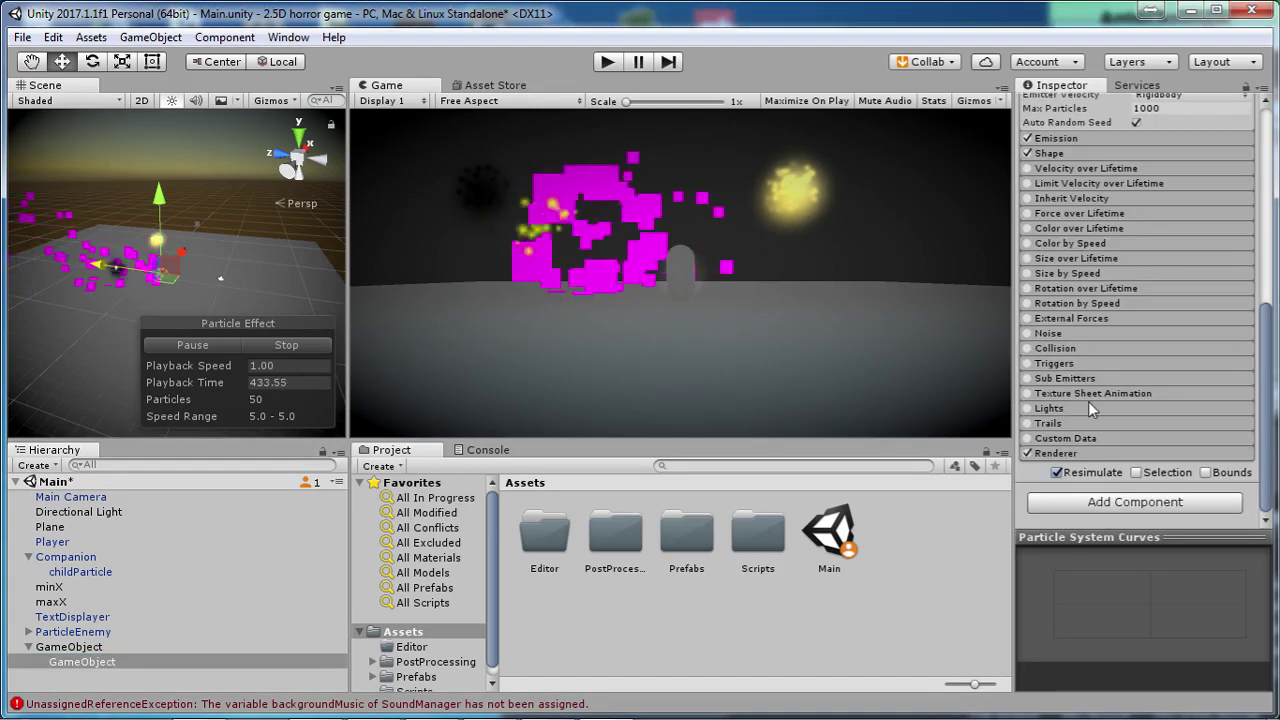
# - Assign the Default-Particle material in the child particles' Renderer module
pyautogui.click(1060, 453)
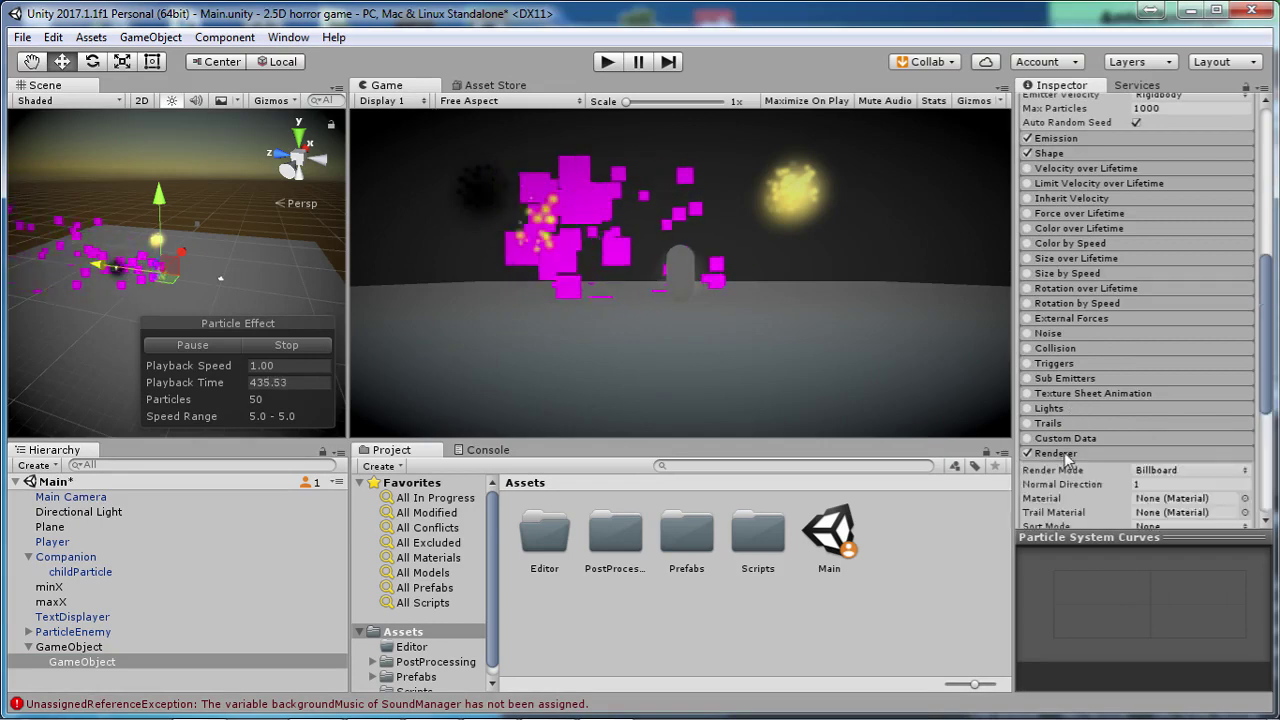
pyautogui.scroll(-4, 1244, 332)
pyautogui.click(1245, 317)
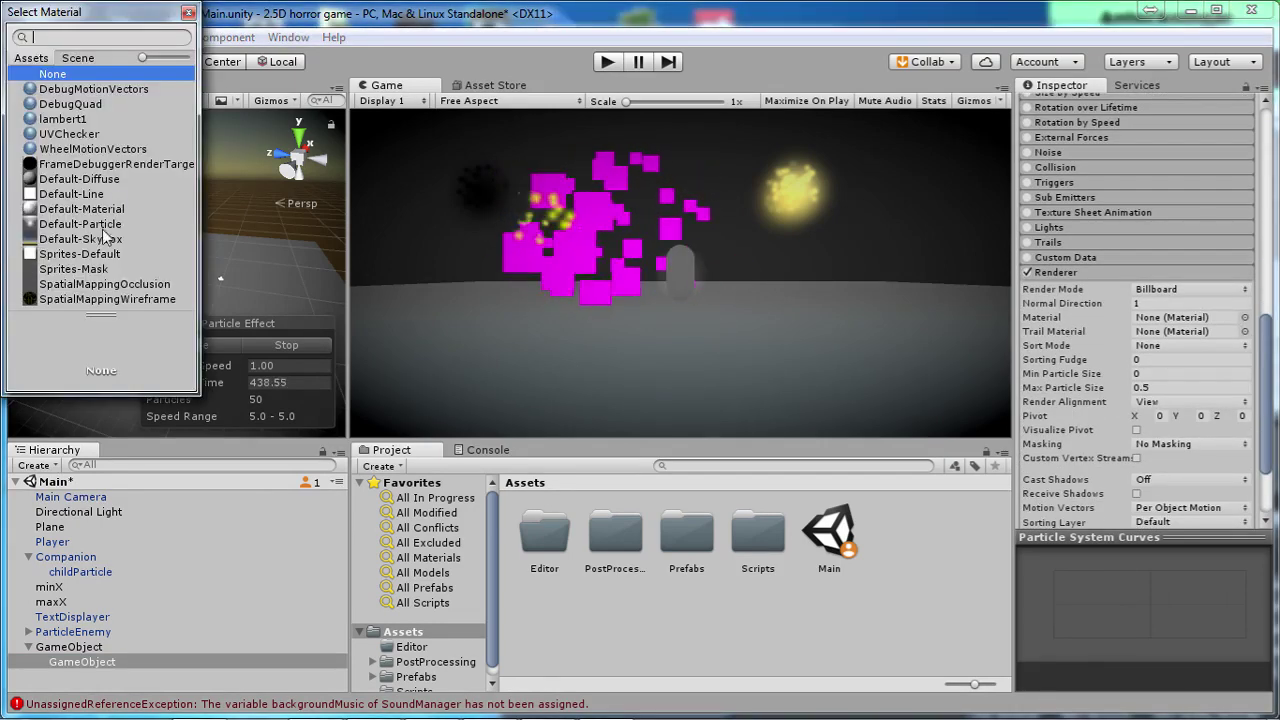
pyautogui.doubleClick(85, 221)
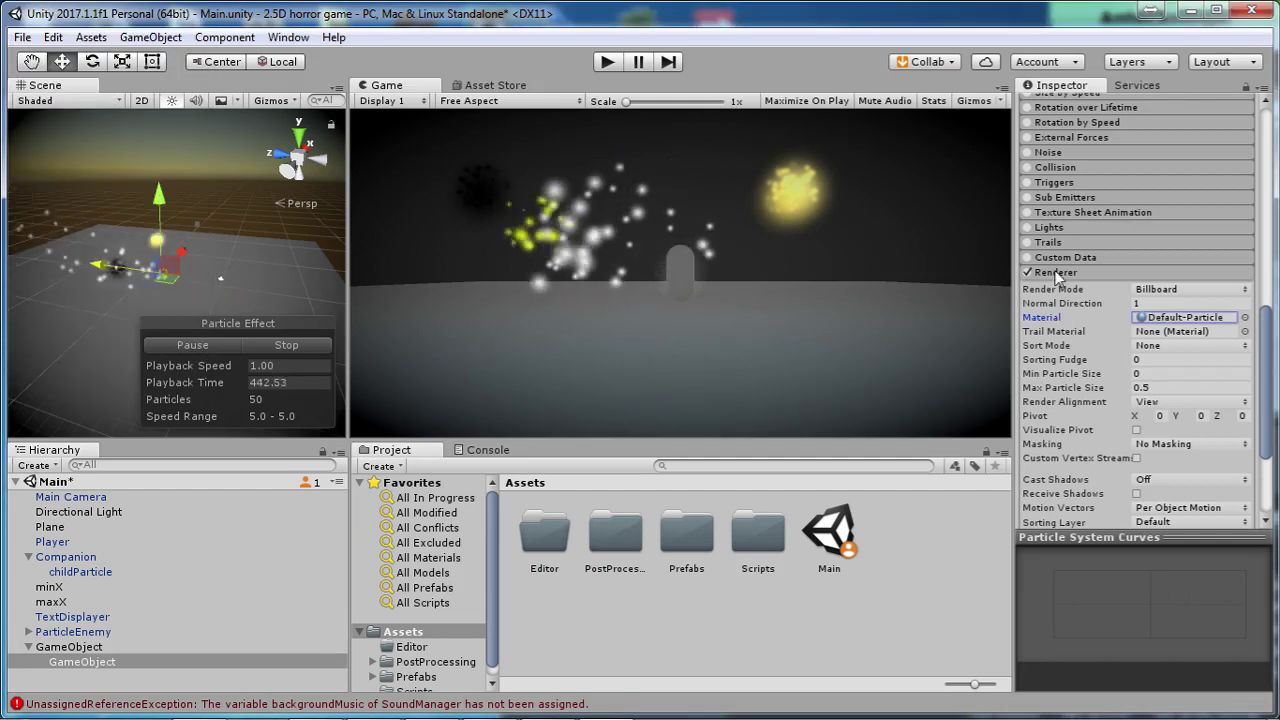
pyautogui.click(1100, 272)
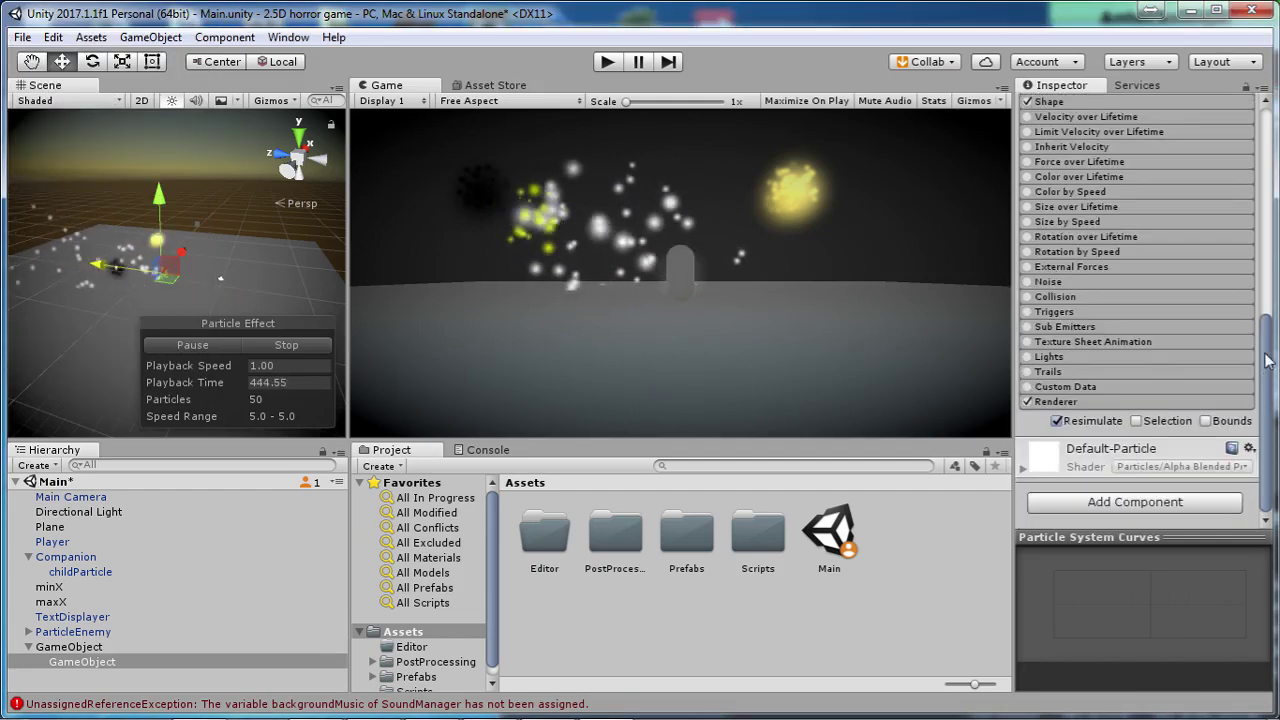
# - Enable the Color over Lifetime module for the child particles
pyautogui.moveTo(1266, 365); pyautogui.dragTo(1272, 322)
pyautogui.click(1027, 280)
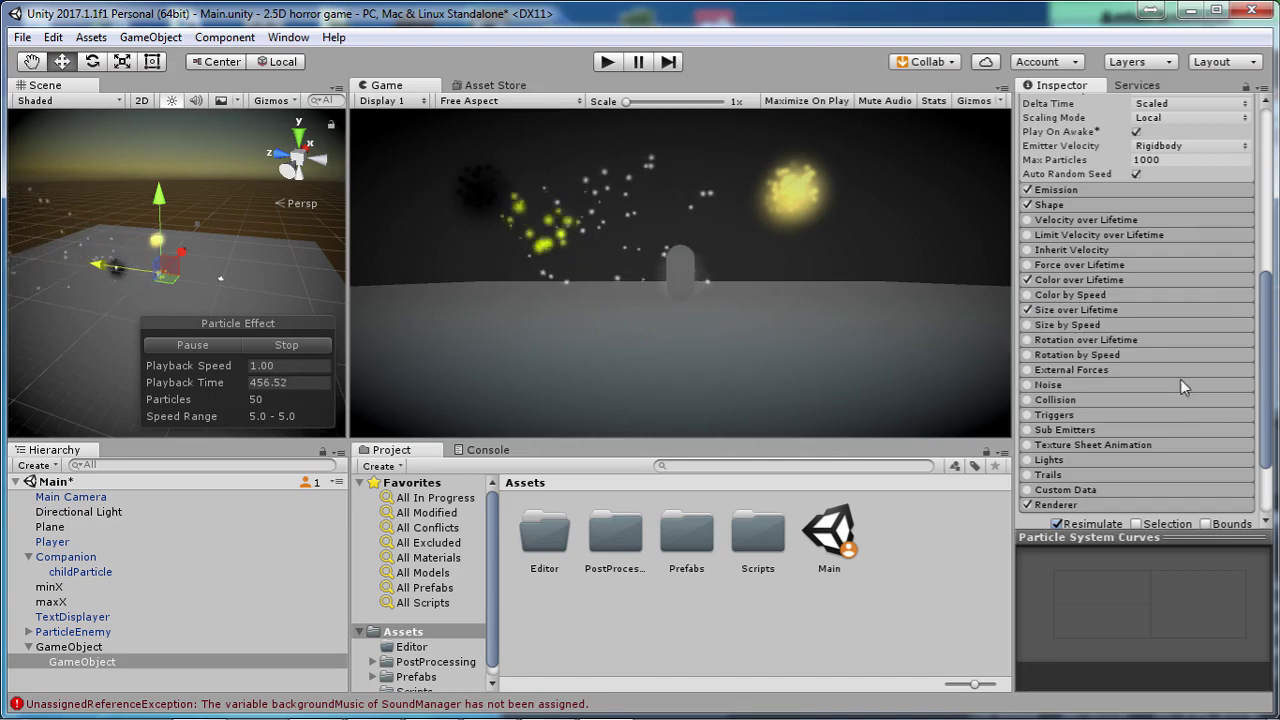
pyautogui.scroll(5, 1094, 400)
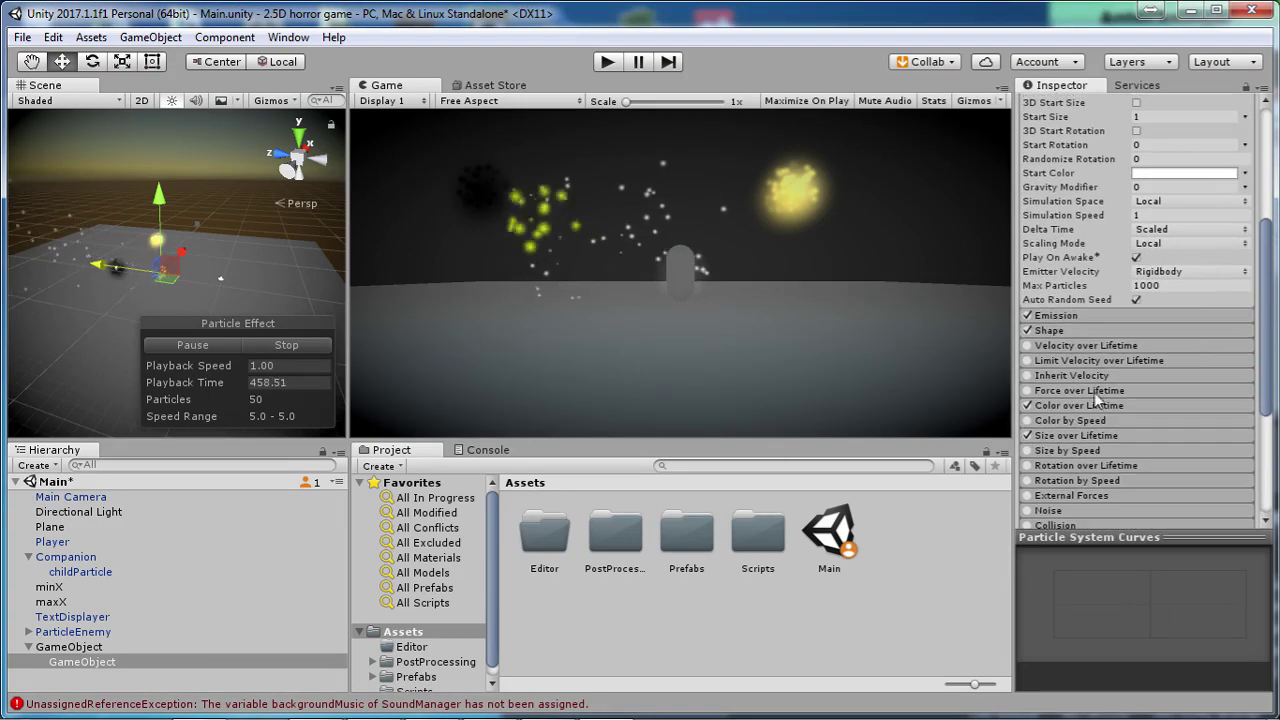
# - Look up the yellow colour value in the parent system's Color over Lifetime gradient
pyautogui.click(1069, 404)
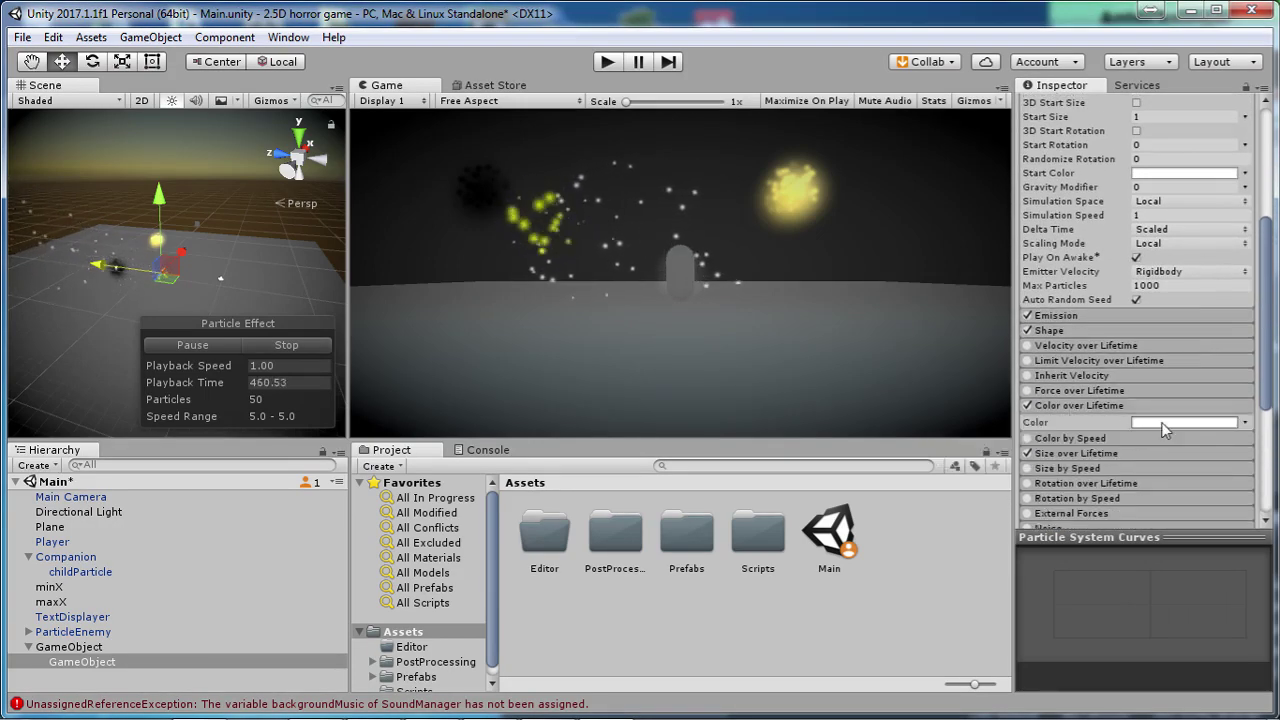
pyautogui.click(1161, 422)
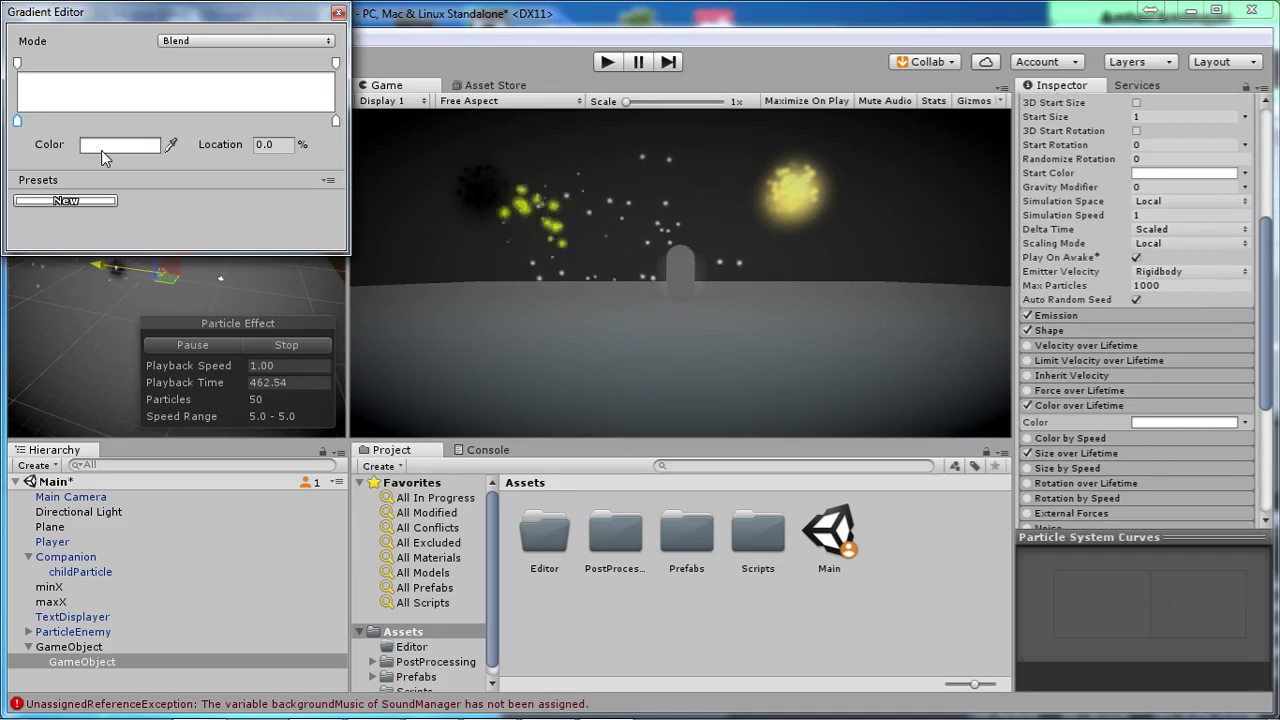
pyautogui.click(338, 13)
pyautogui.click(70, 647)
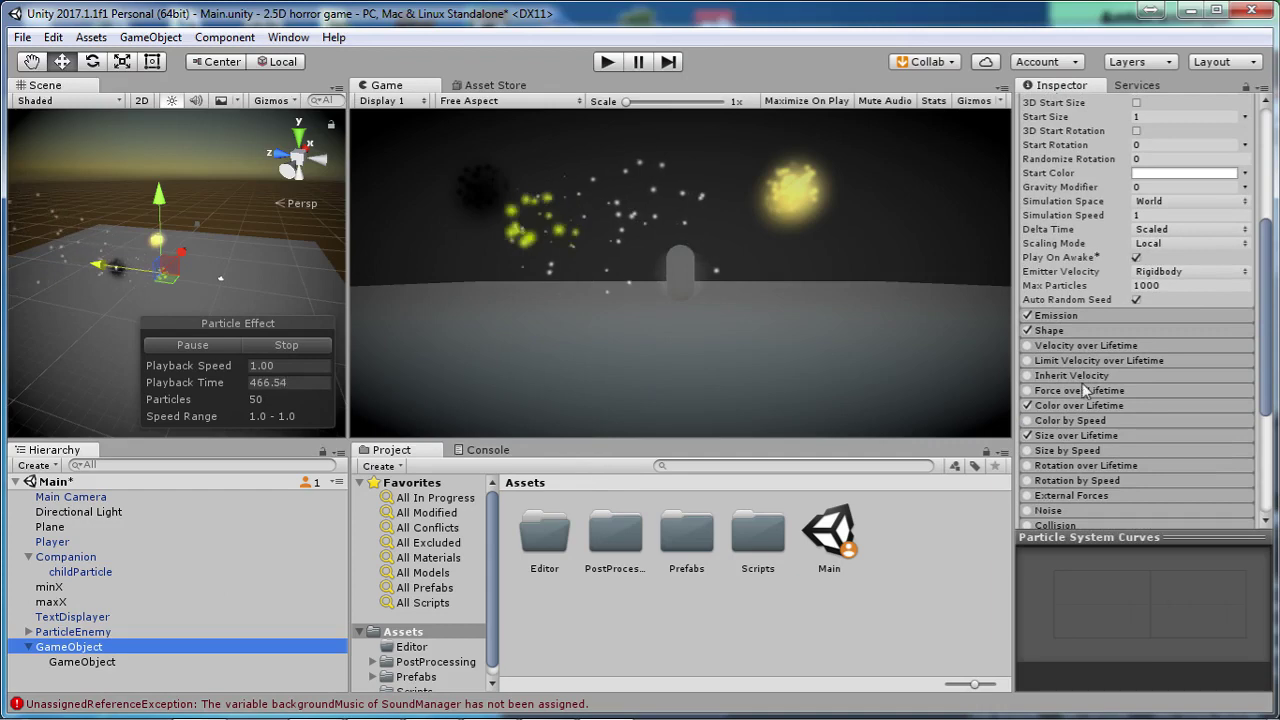
pyautogui.click(1068, 406)
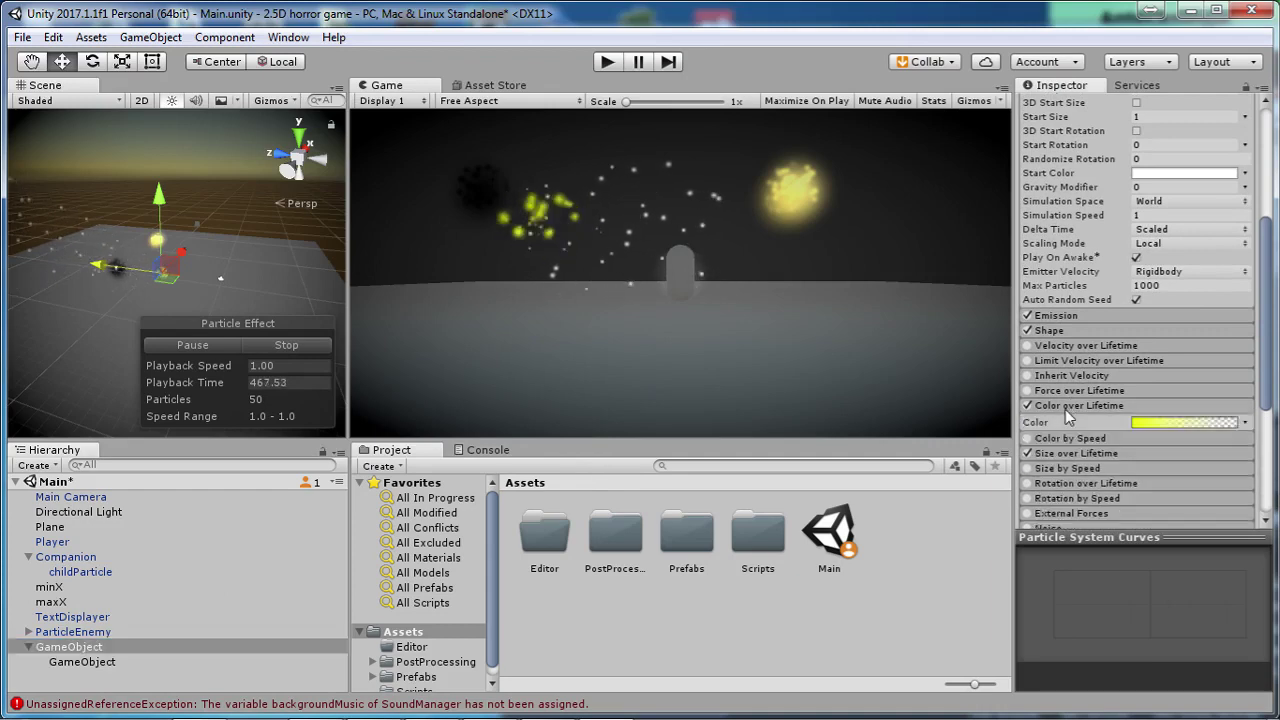
pyautogui.click(1150, 422)
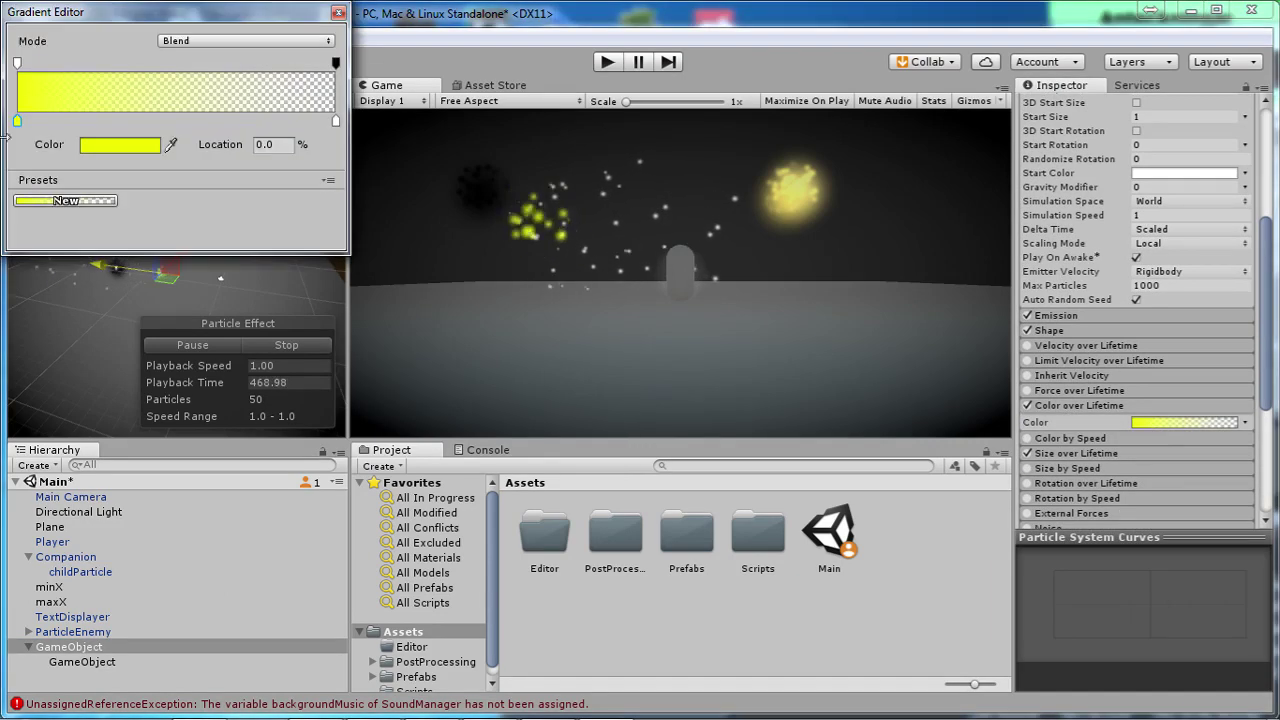
pyautogui.click(114, 152)
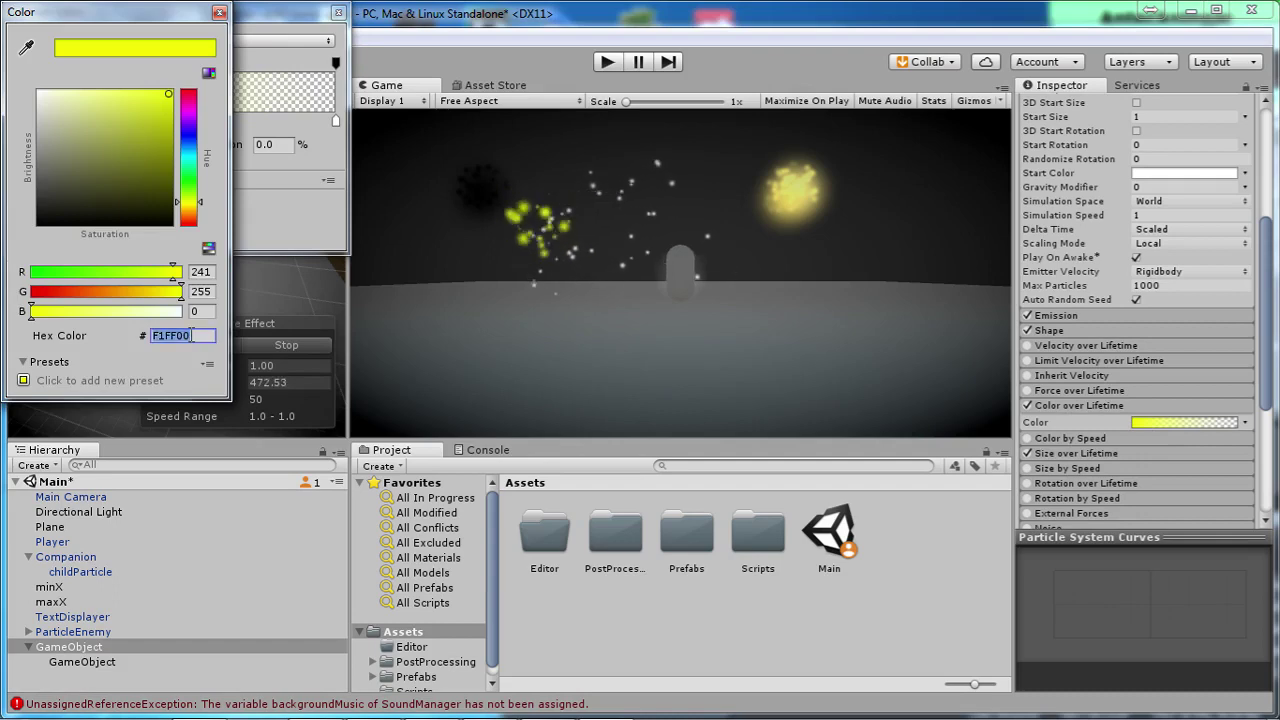
pyautogui.click(219, 12)
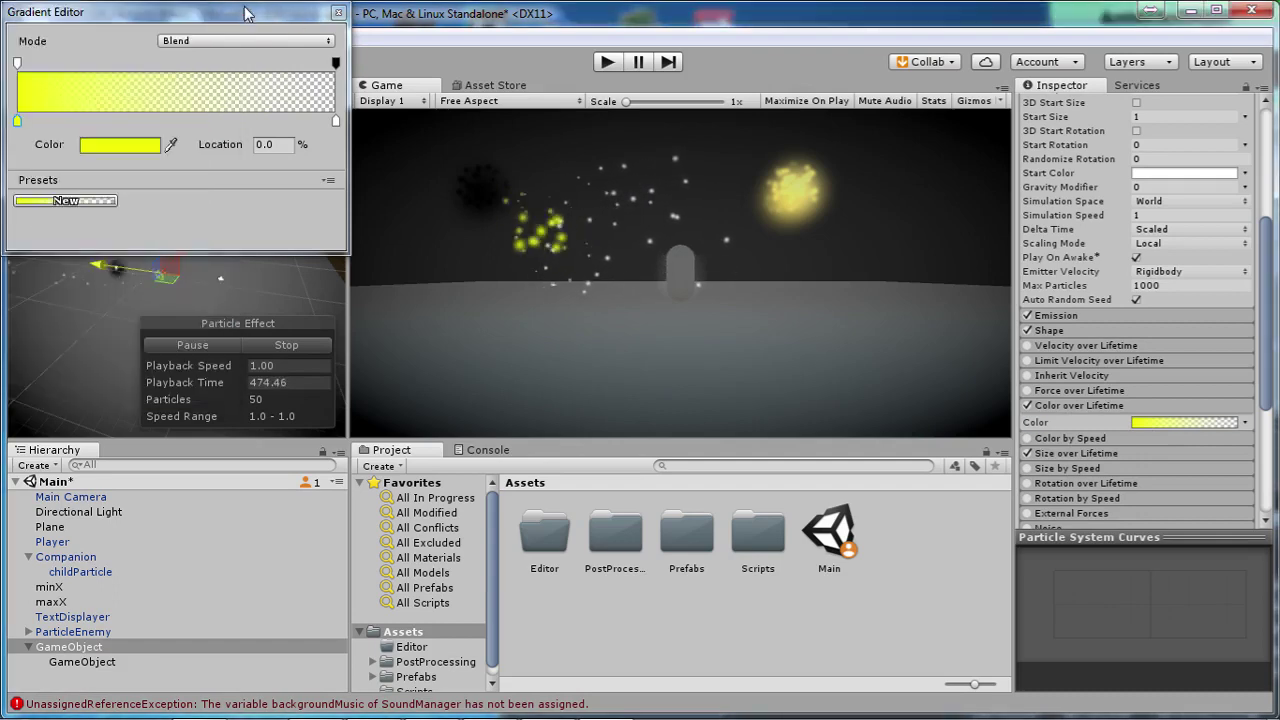
pyautogui.click(337, 13)
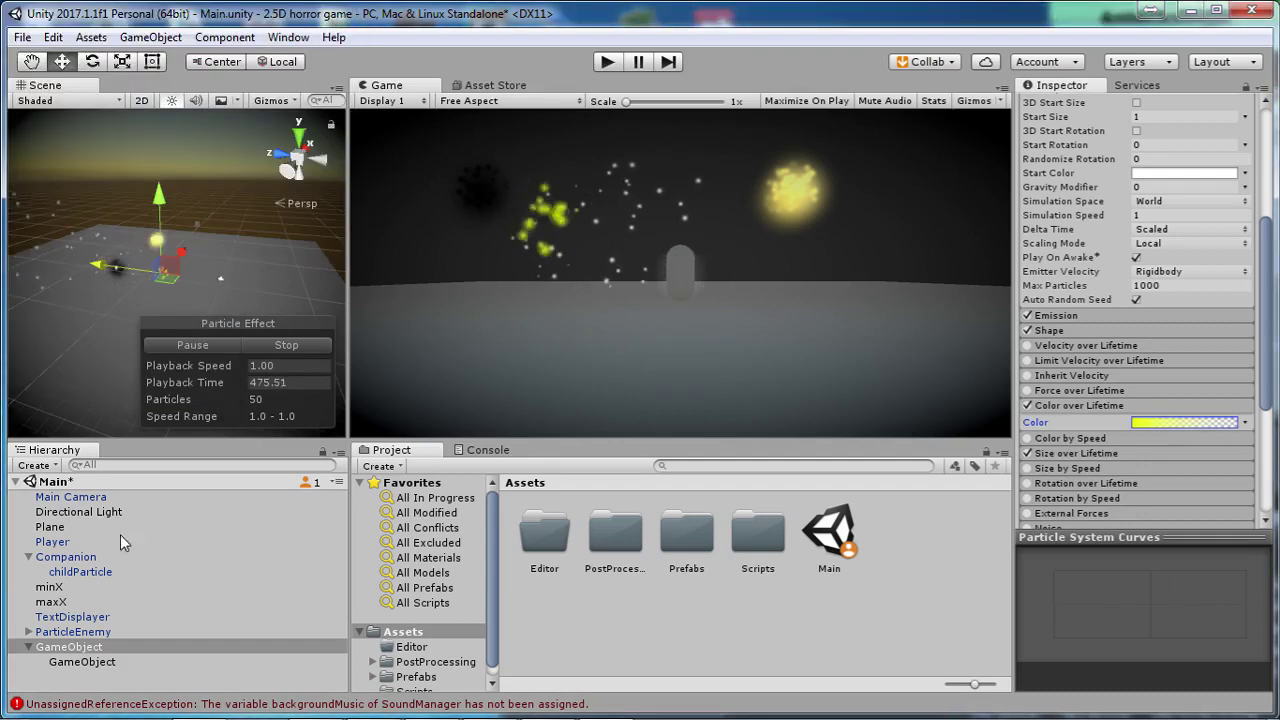
# - Set the child's gradient to start at yellow F1FF00 and end at alpha 0
pyautogui.click(88, 662)
pyautogui.click(1196, 422)
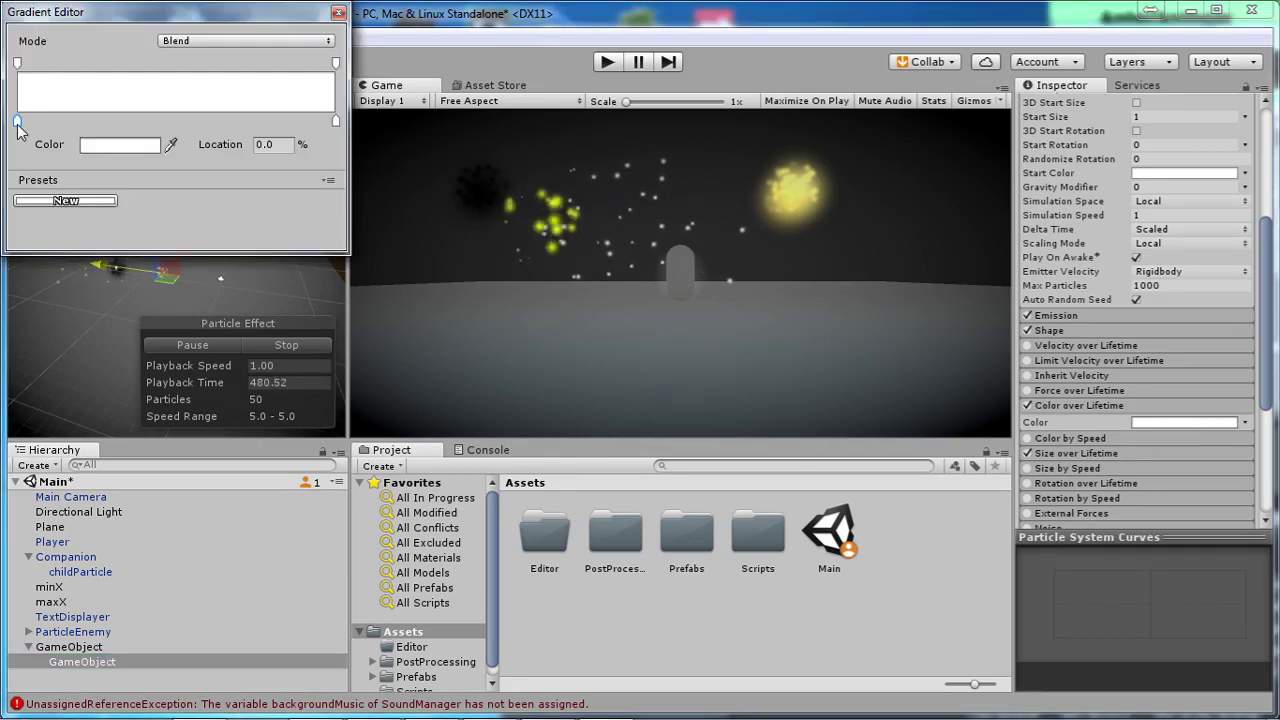
pyautogui.click(105, 146)
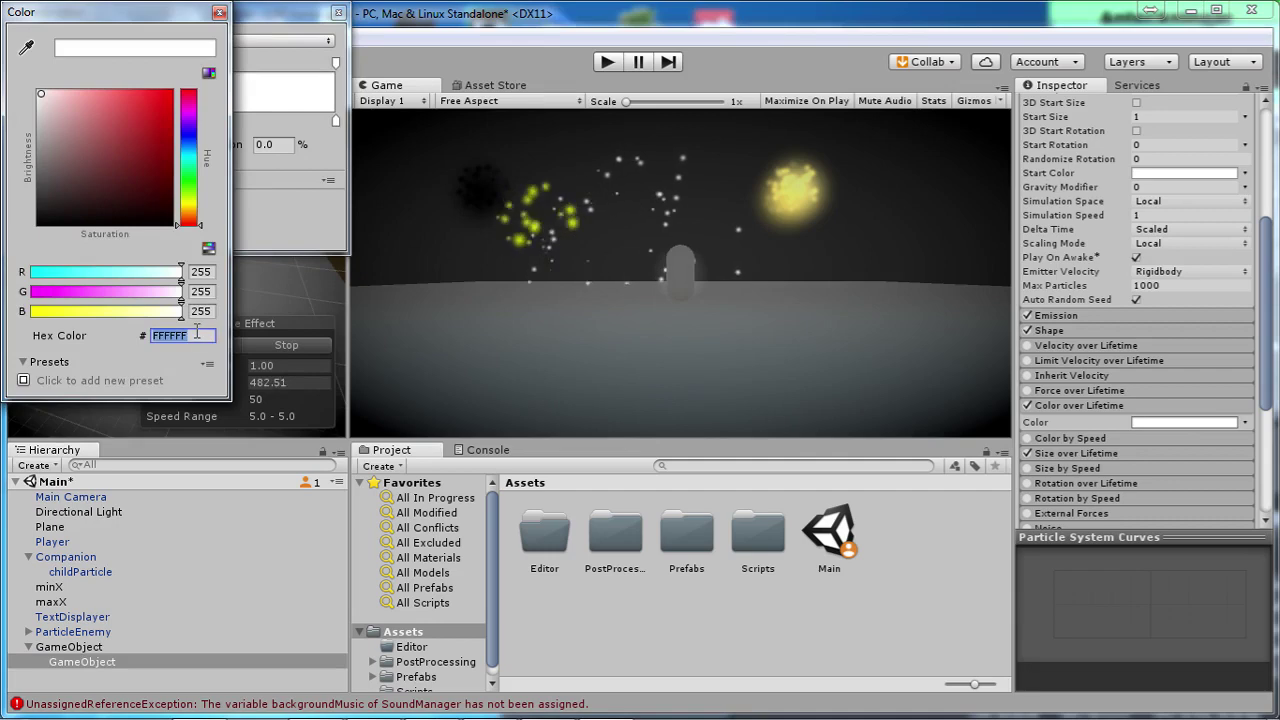
pyautogui.write('F1FF00')
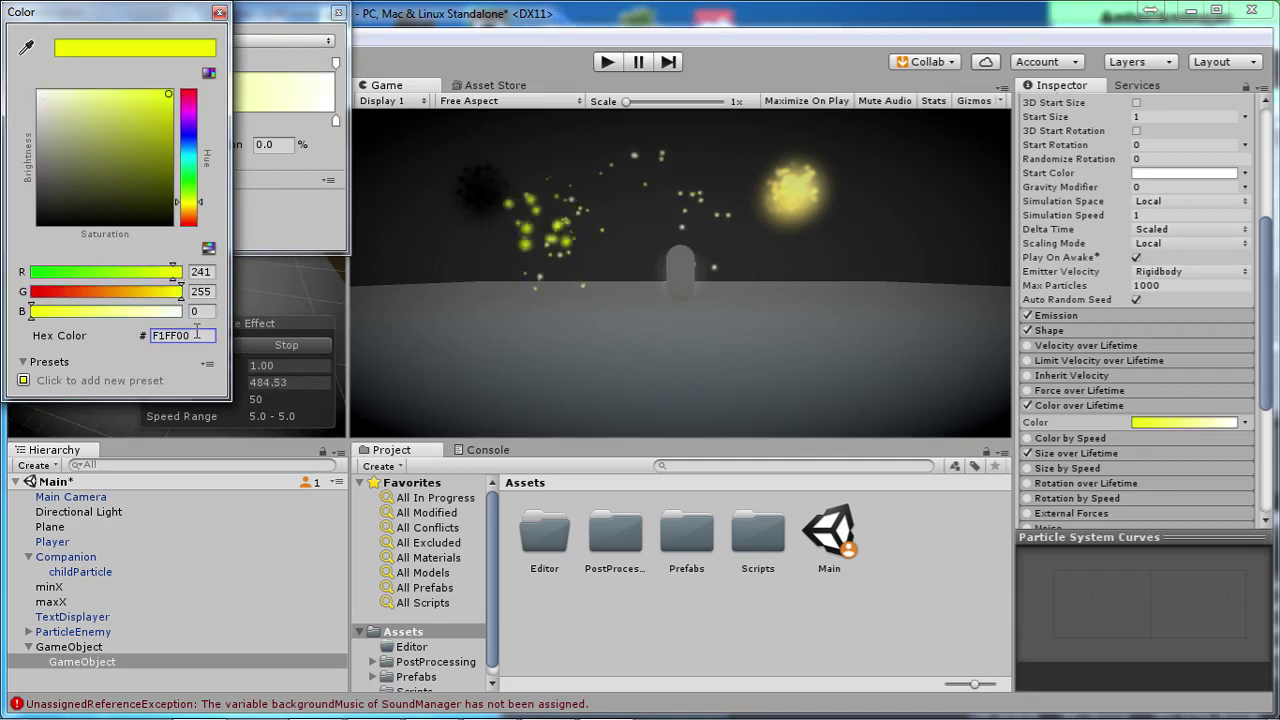
pyautogui.click(220, 15)
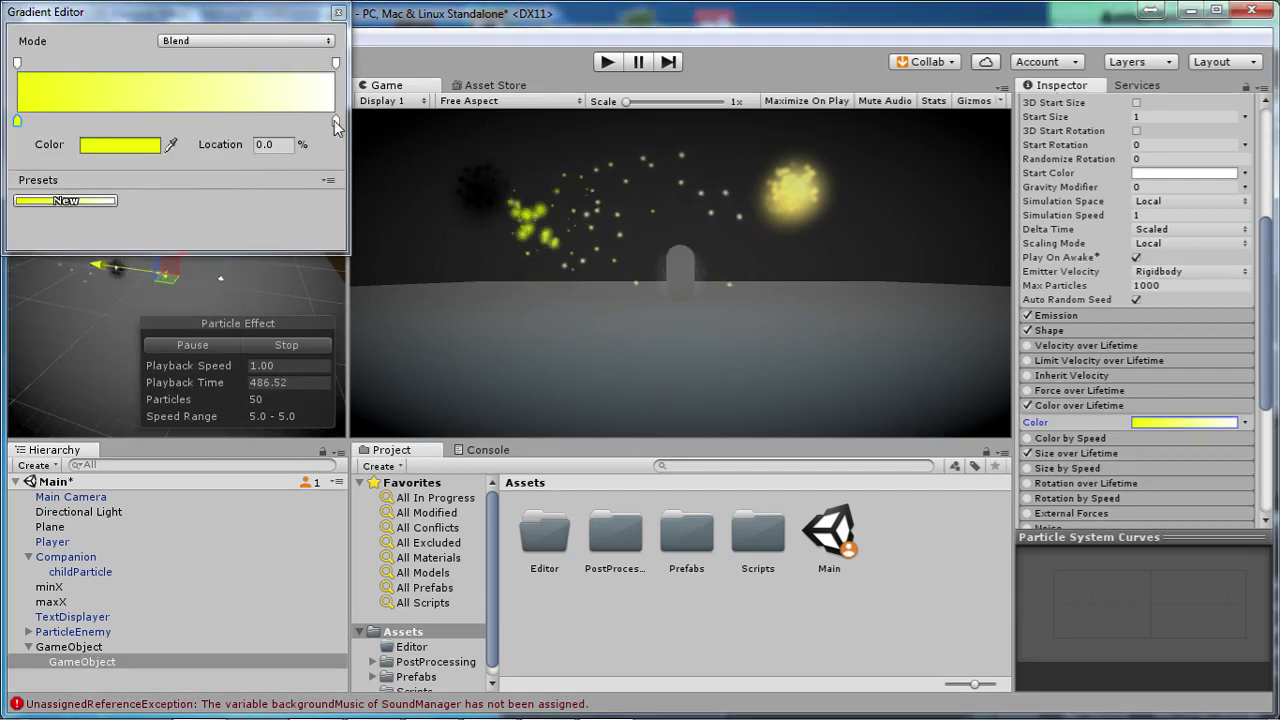
pyautogui.click(335, 64)
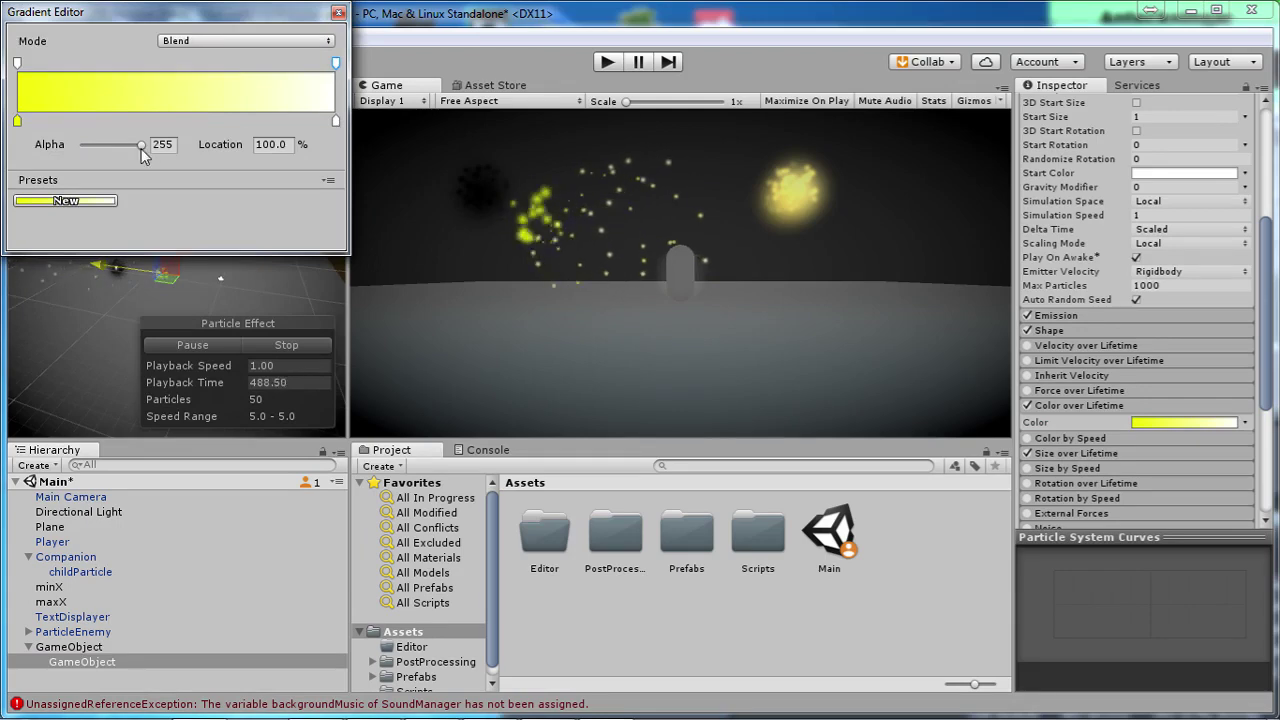
pyautogui.moveTo(141, 148); pyautogui.dragTo(30, 162)
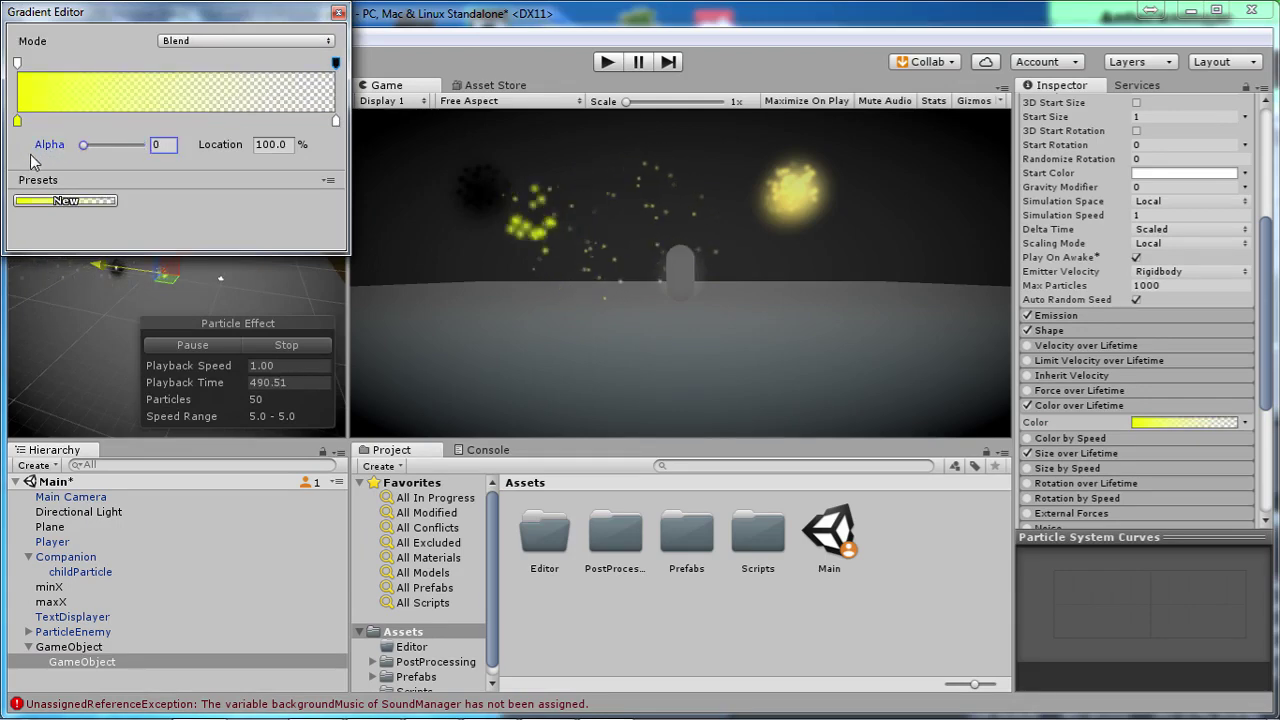
pyautogui.click(338, 13)
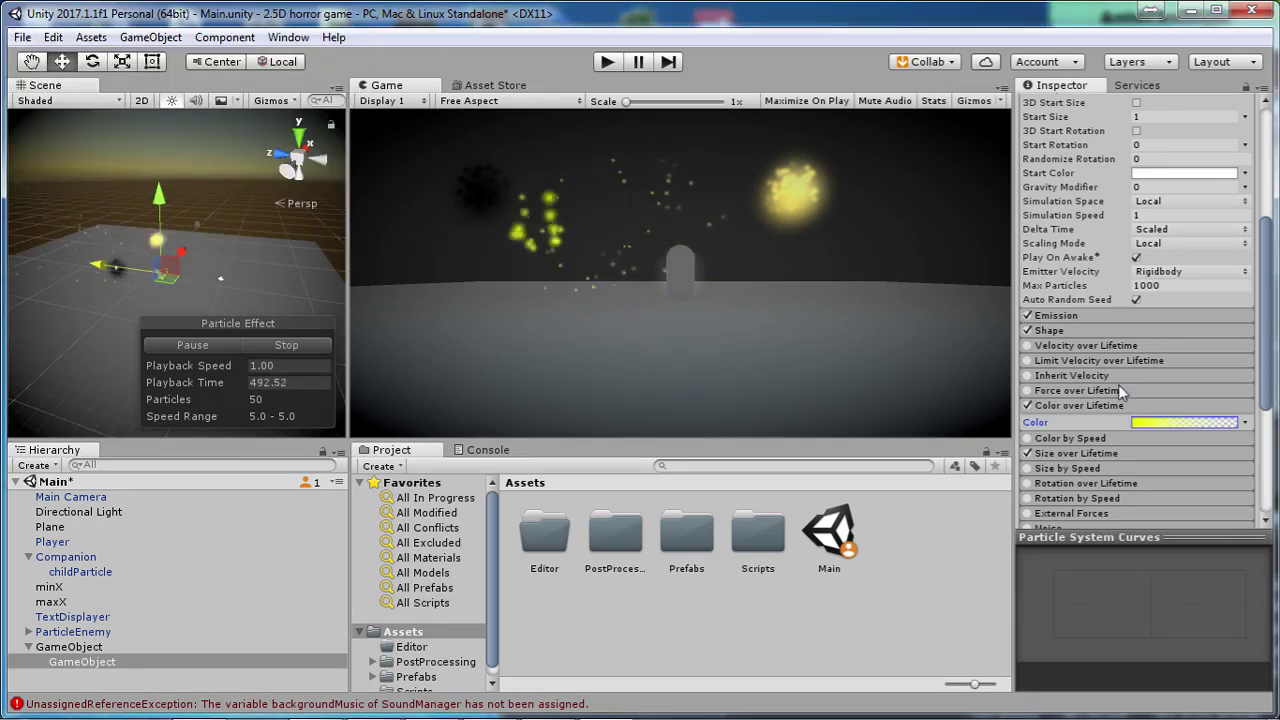
# - Switch the child particles' emitter shape to Sphere
pyautogui.click(1075, 406)
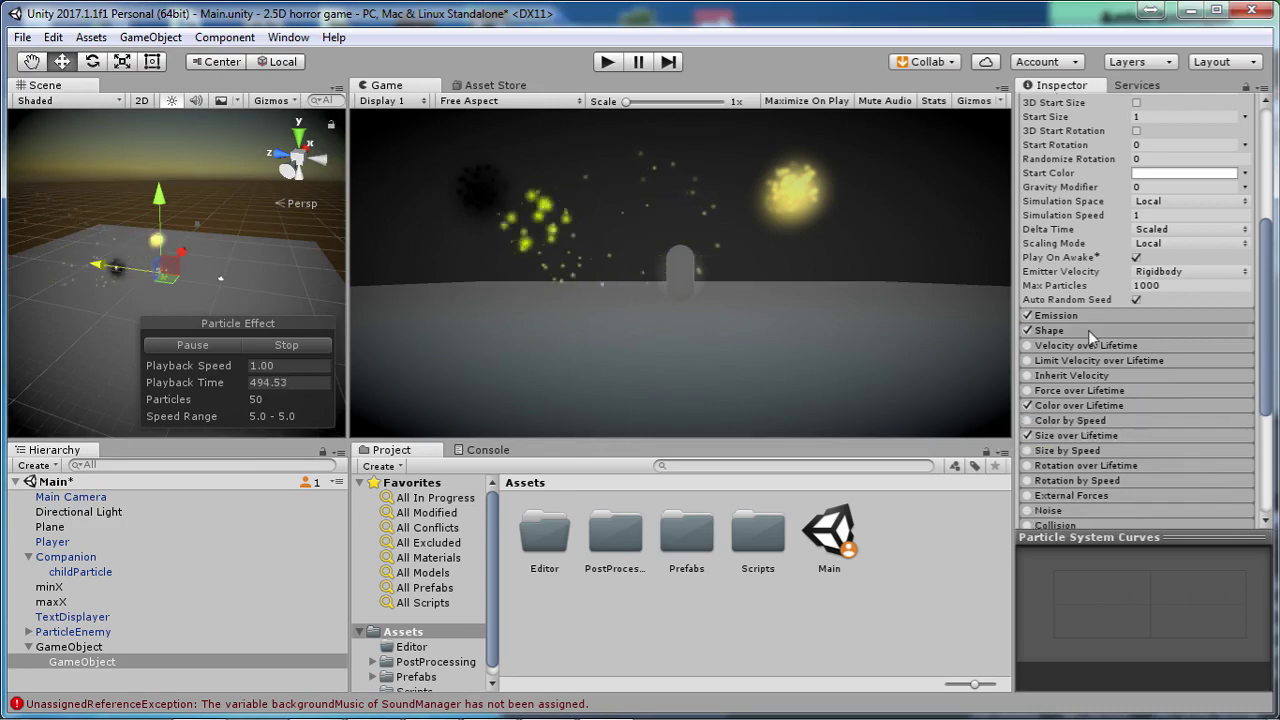
pyautogui.click(1088, 330)
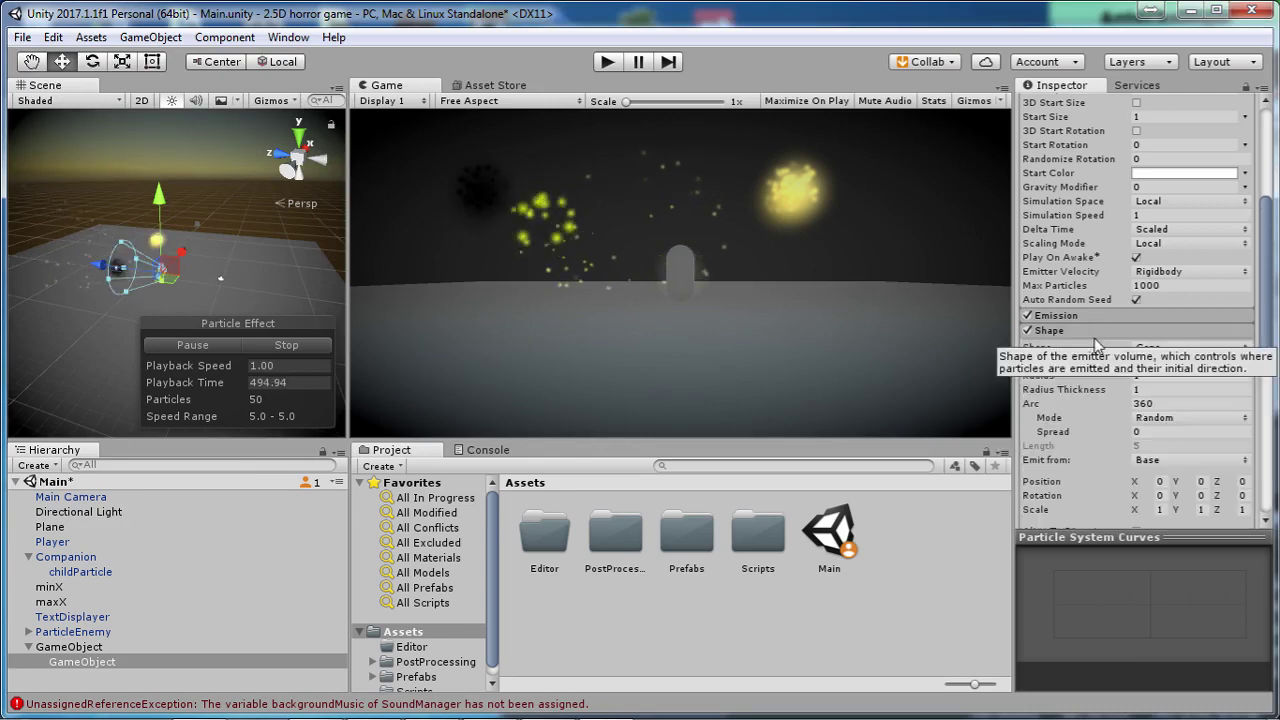
pyautogui.click(1163, 349)
pyautogui.click(1152, 362)
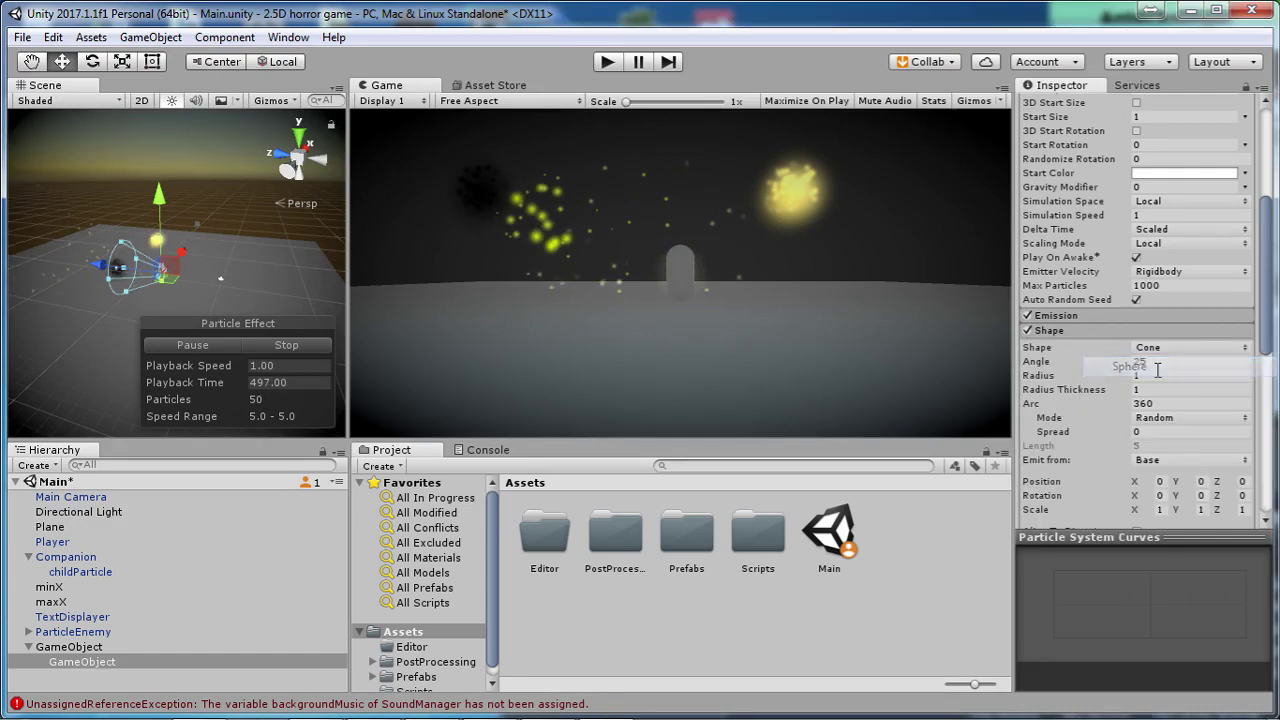
pyautogui.click(1084, 330)
# - Set Emission rate over time to 5 and Simulation Speed to 0.01
pyautogui.click(1079, 314)
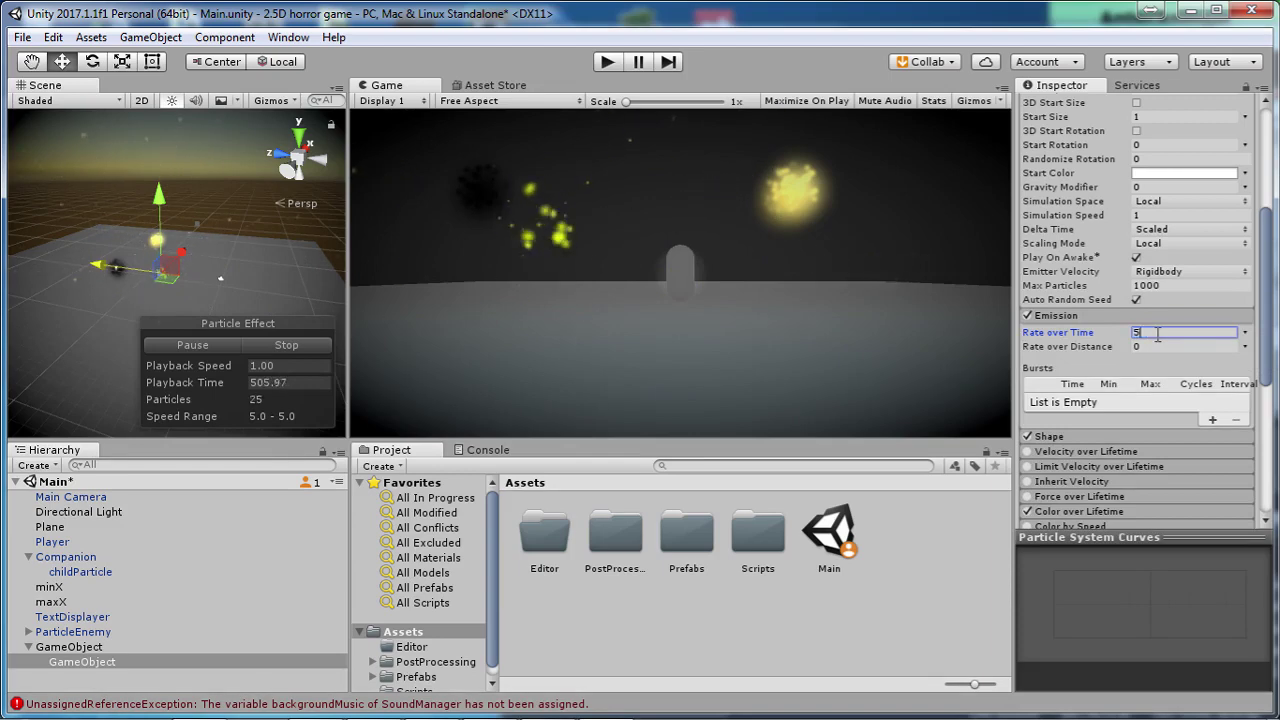
pyautogui.click(1225, 315)
pyautogui.moveTo(1270, 302); pyautogui.dragTo(1275, 225)
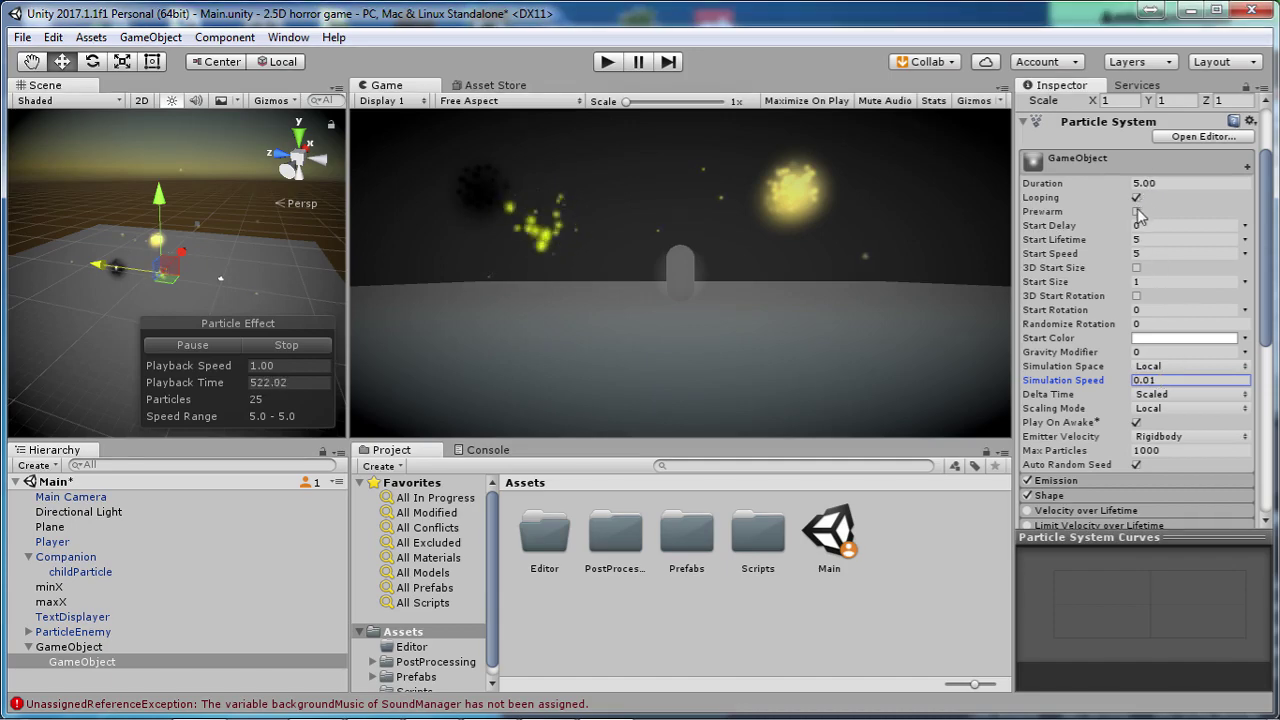
# - On the nested GameObject, set Duration 0.5, Start Lifetime 1 and Start Speed -1
pyautogui.click(80, 572)
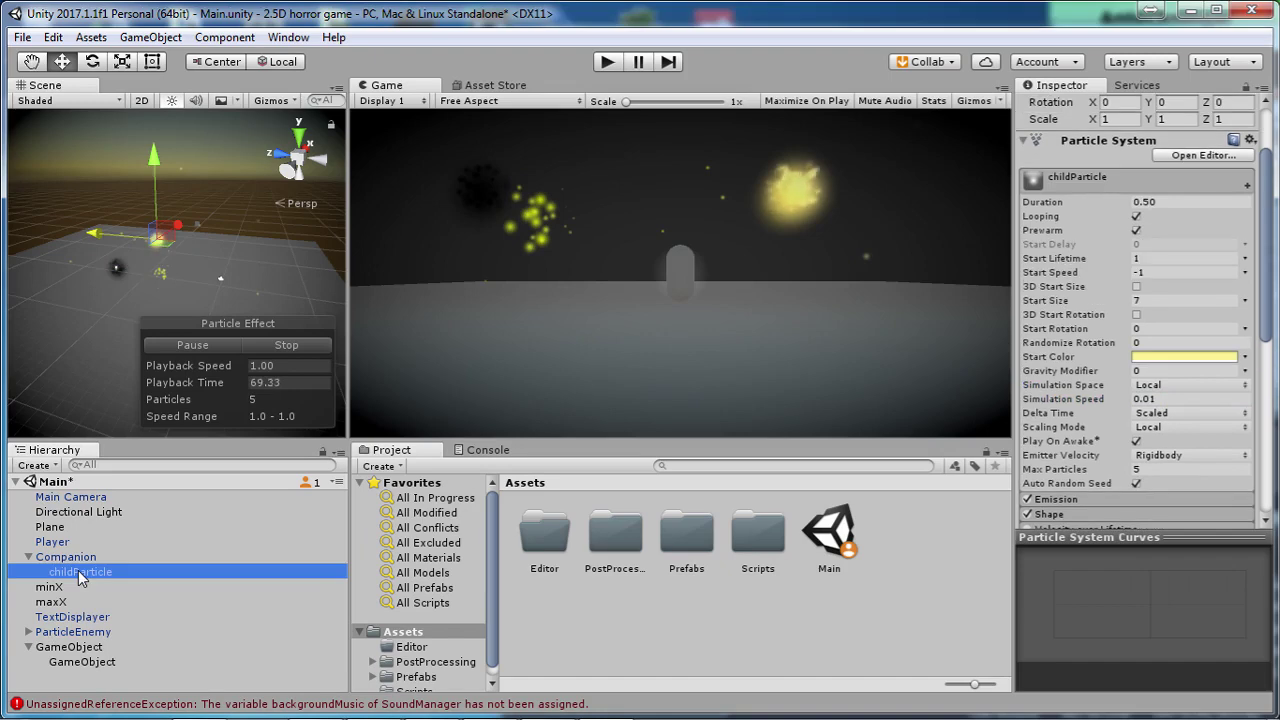
pyautogui.click(80, 662)
pyautogui.click(1157, 183)
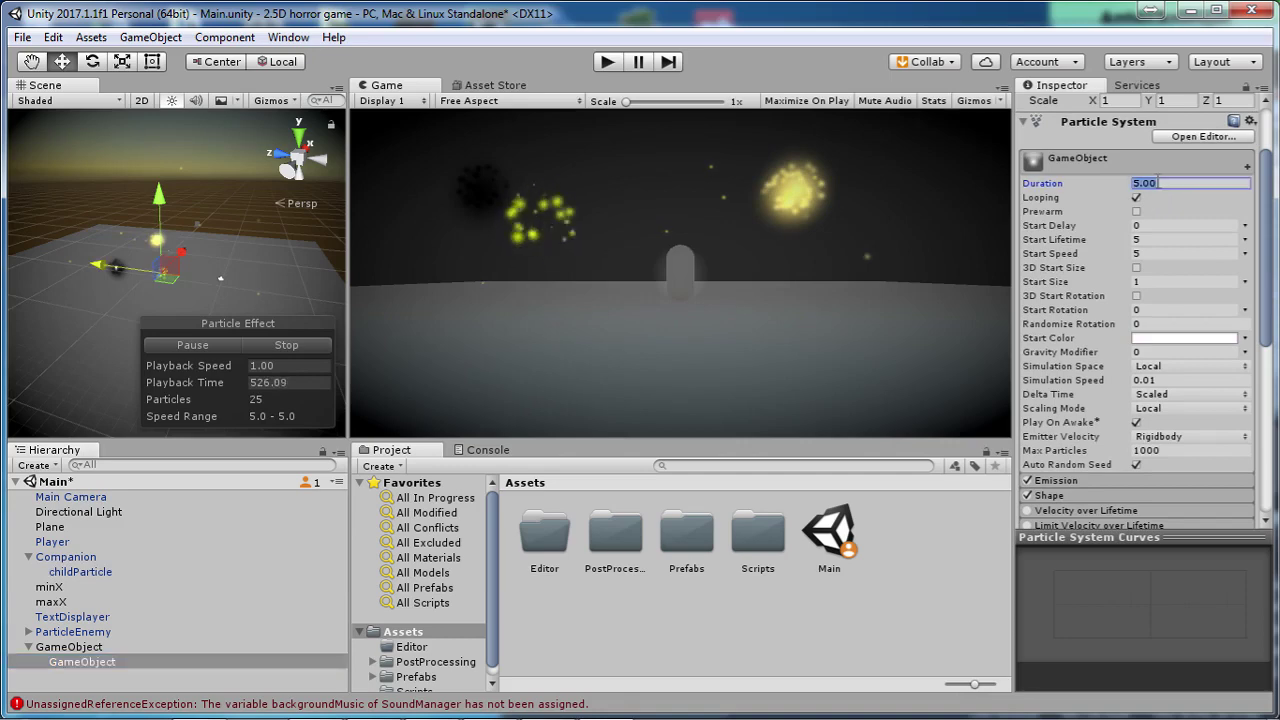
pyautogui.write('0.5')
pyautogui.press('Tab')
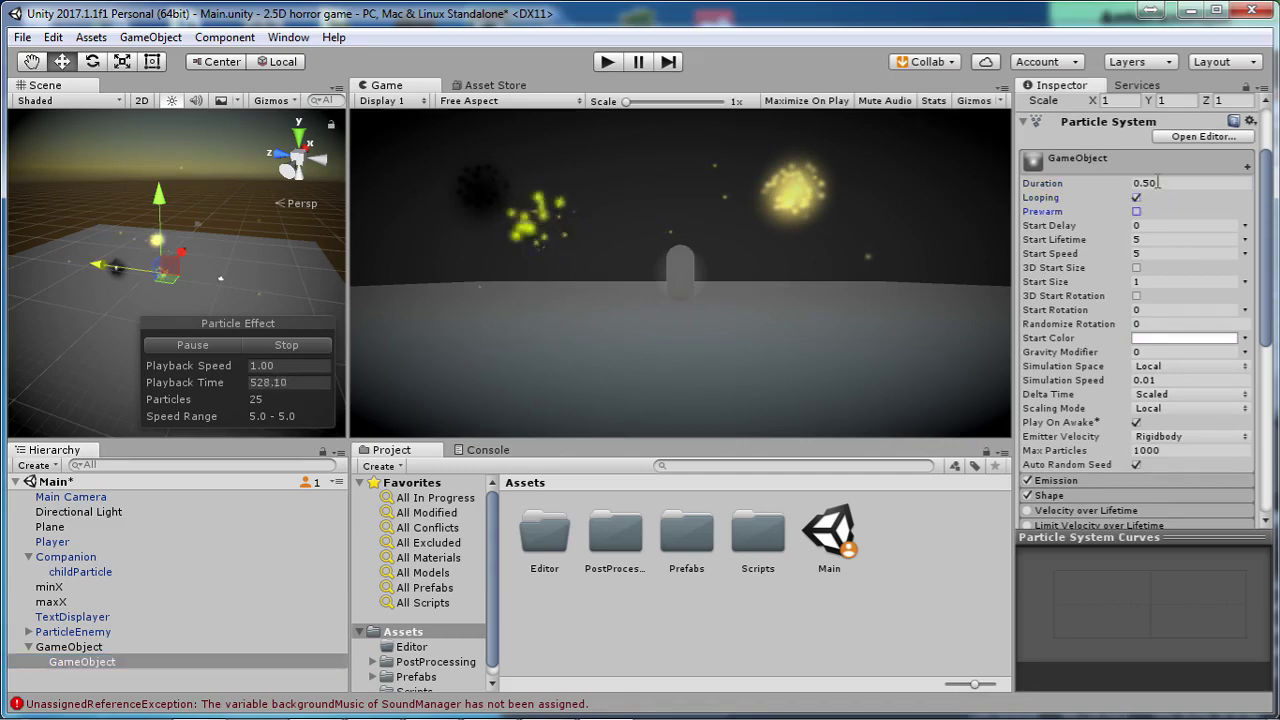
pyautogui.press('Tab')
pyautogui.press('Tab')
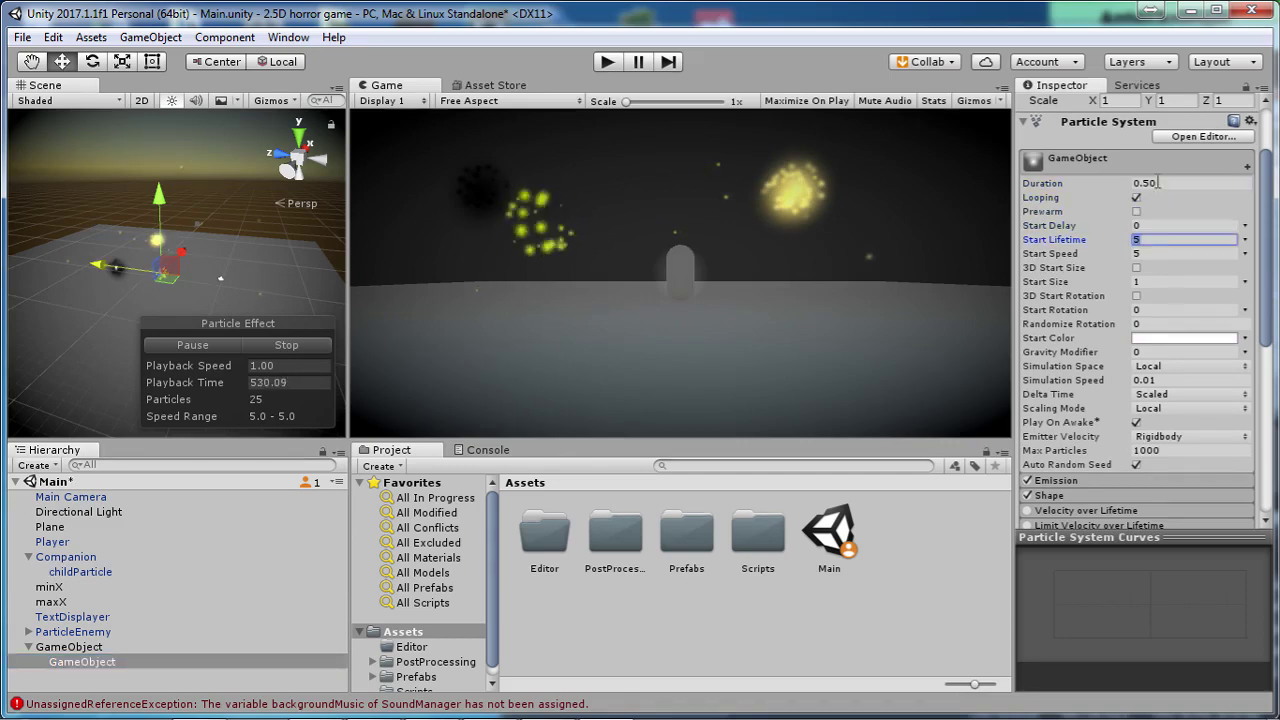
pyautogui.write('1')
pyautogui.press('Tab')
pyautogui.press('BackSpace')
pyautogui.write('-')
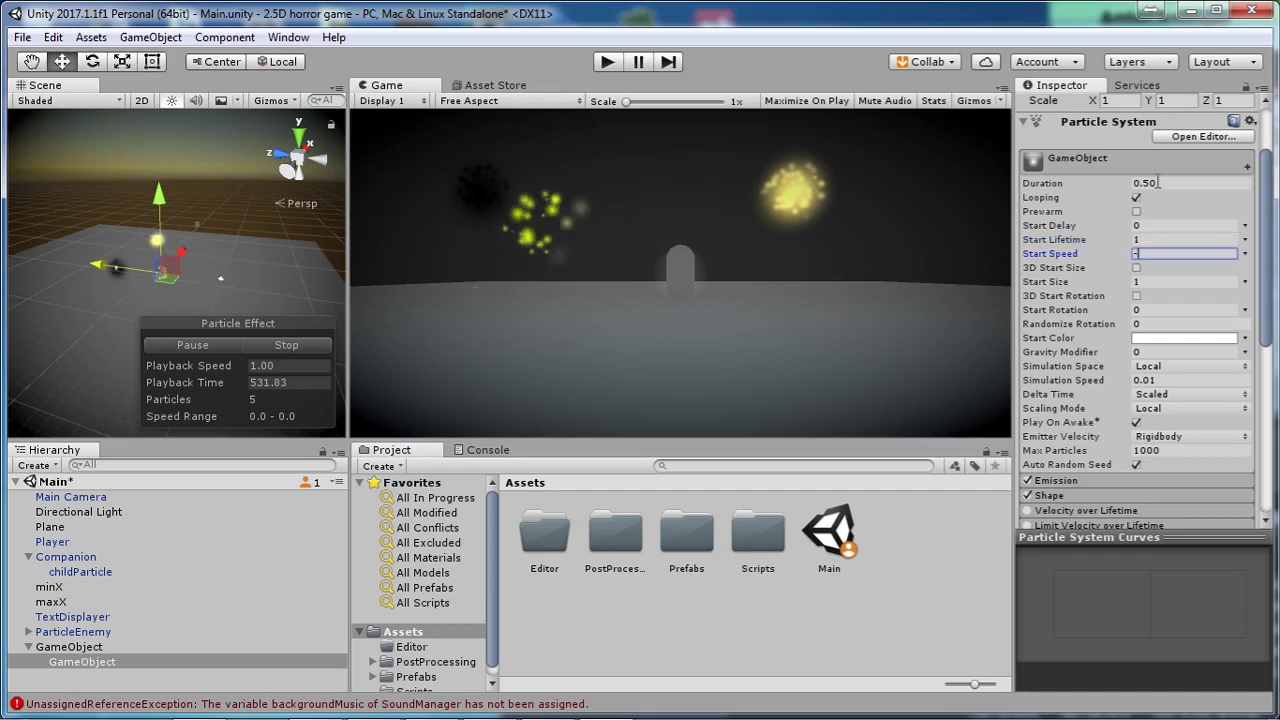
pyautogui.write('1')
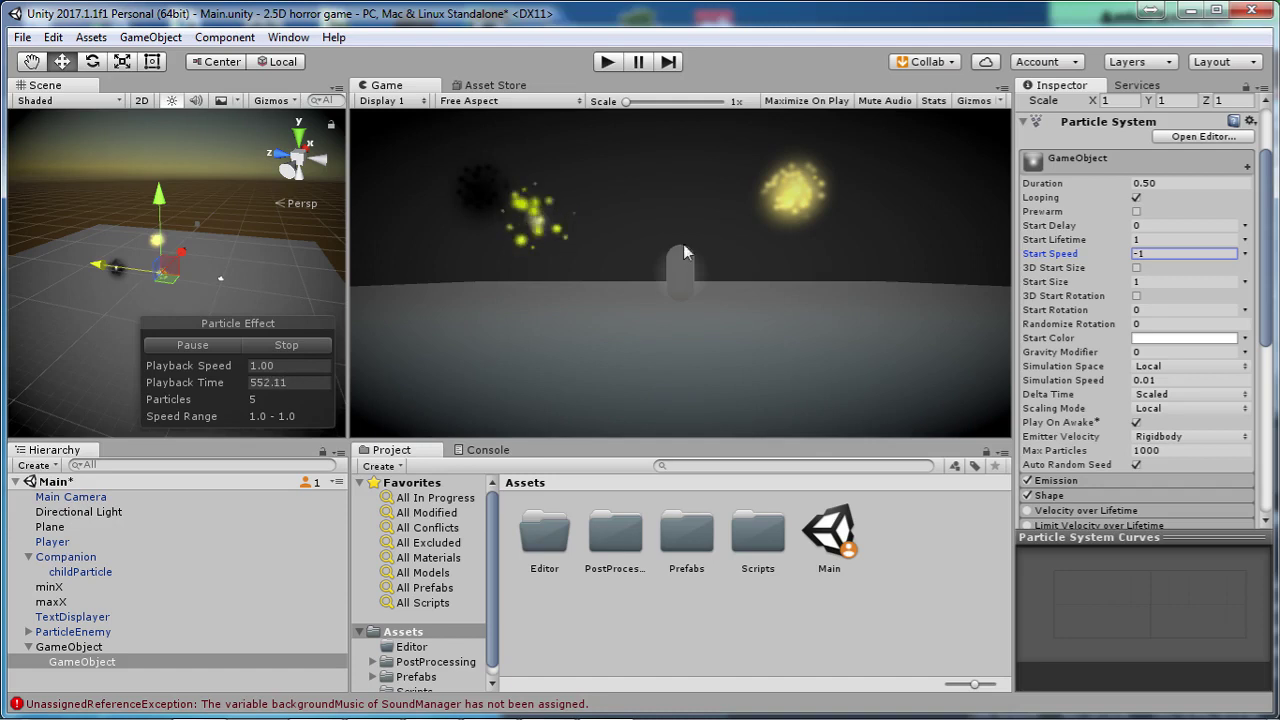
# - Change the GameObject's Start Size from 10 to 7 after comparing with childParticle
pyautogui.click(1163, 282)
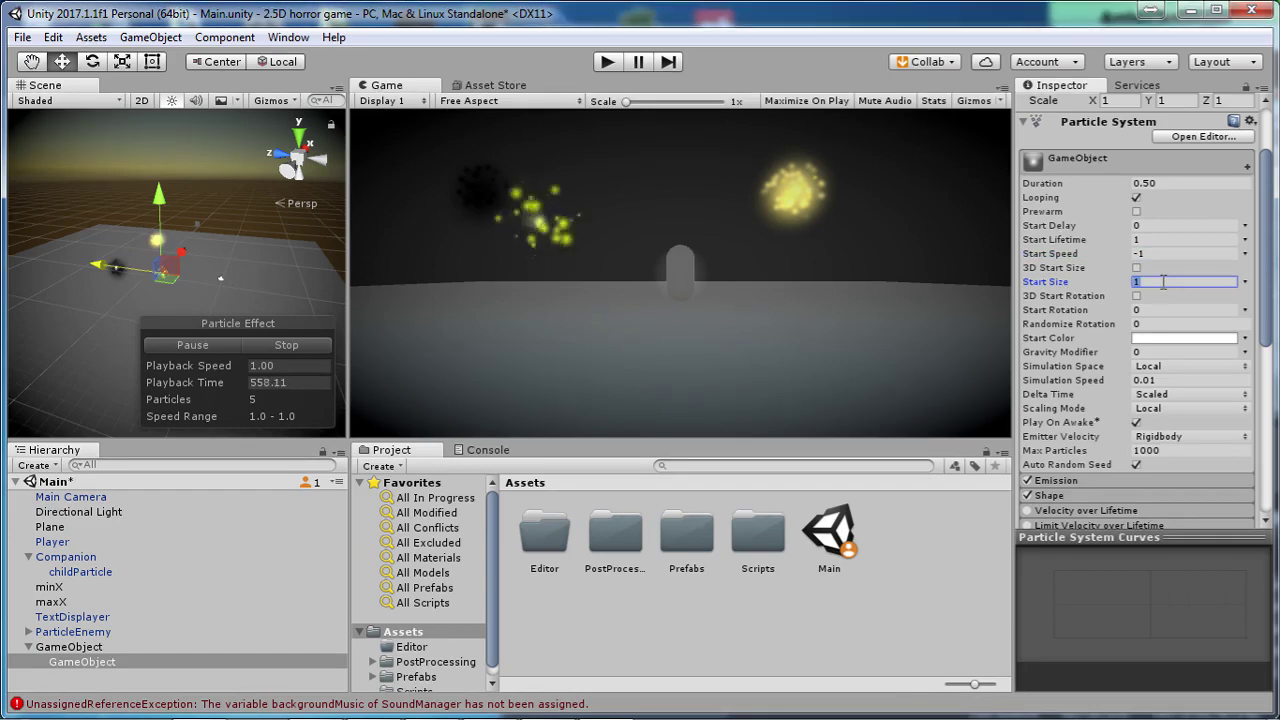
pyautogui.write('10')
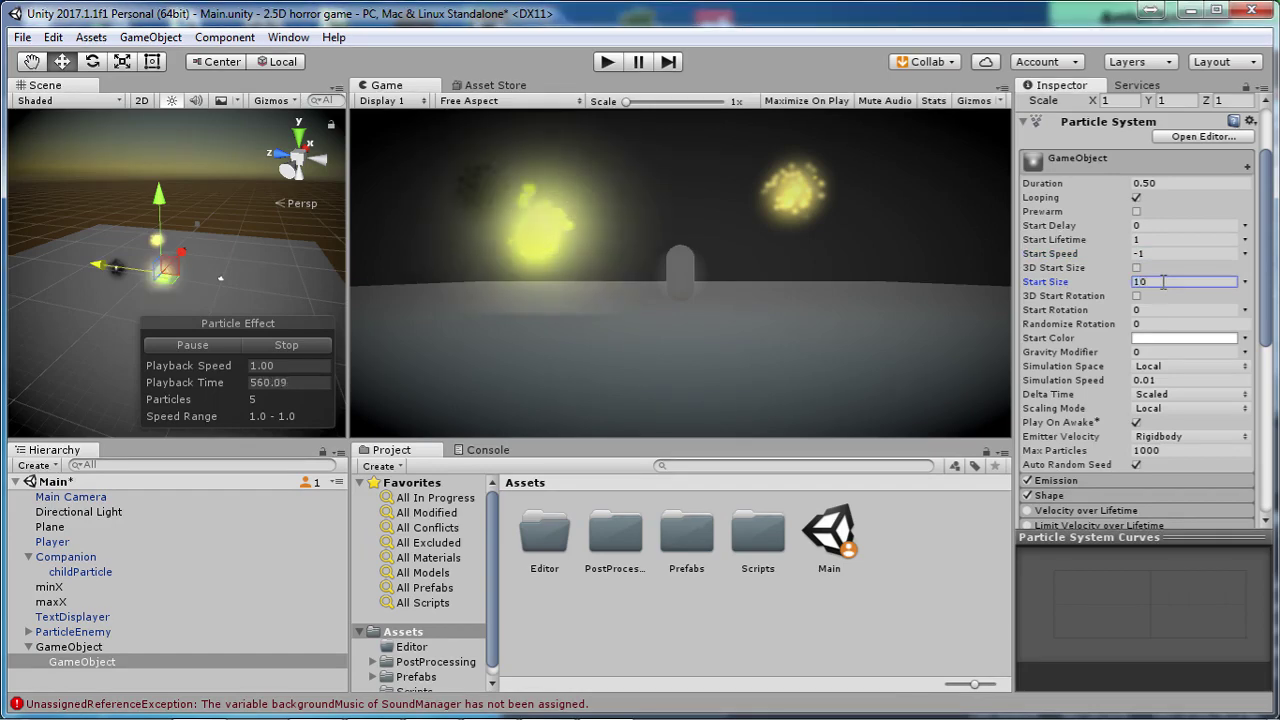
pyautogui.click(115, 571)
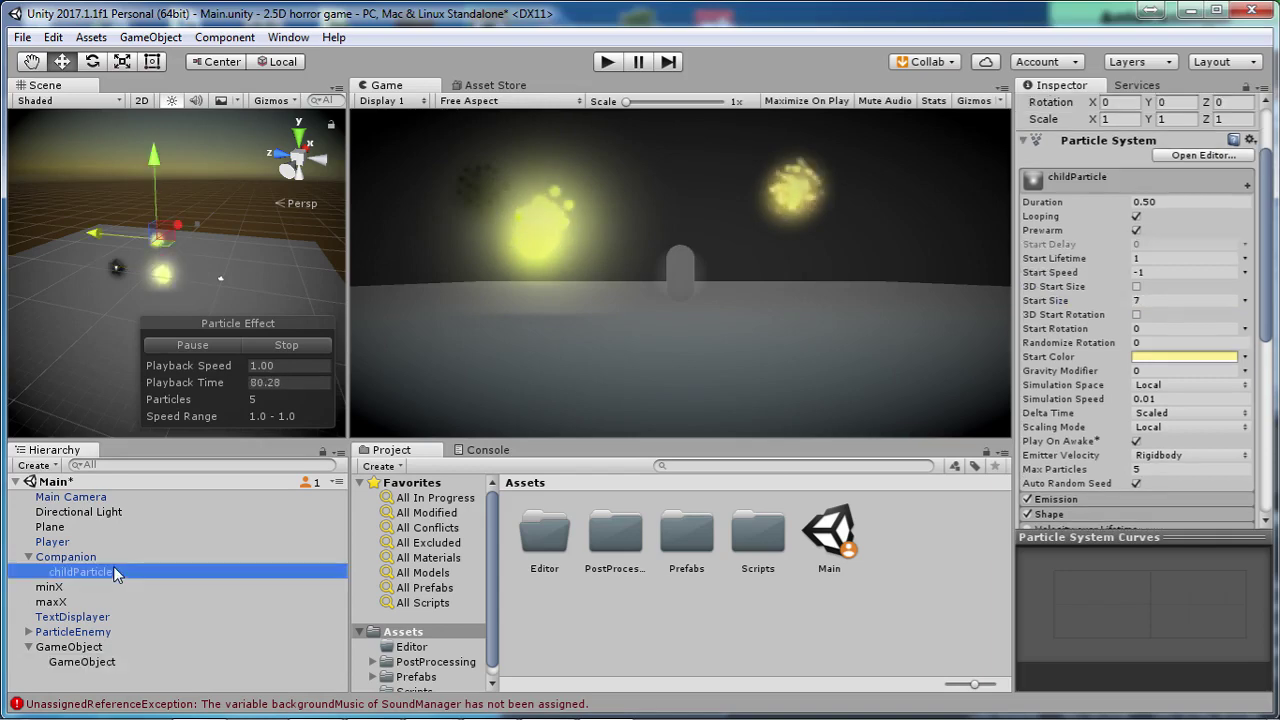
pyautogui.click(82, 661)
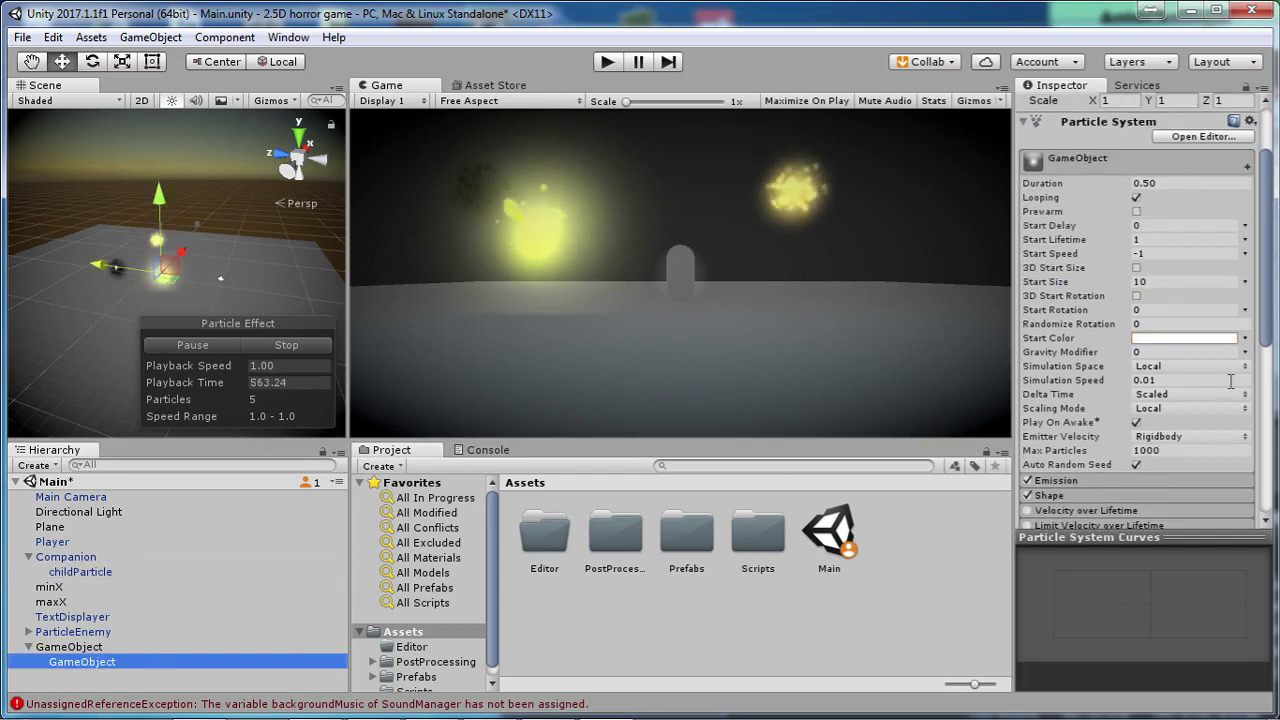
pyautogui.click(1195, 282)
pyautogui.write('7')
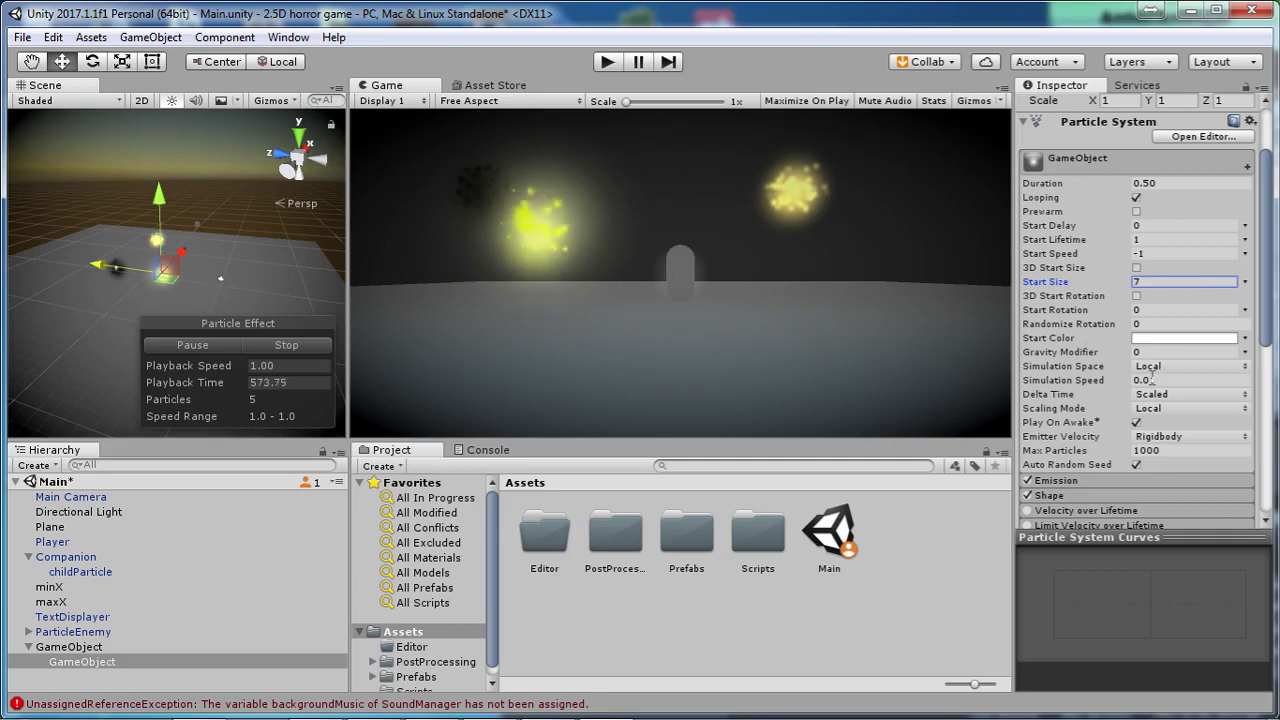
pyautogui.click(87, 571)
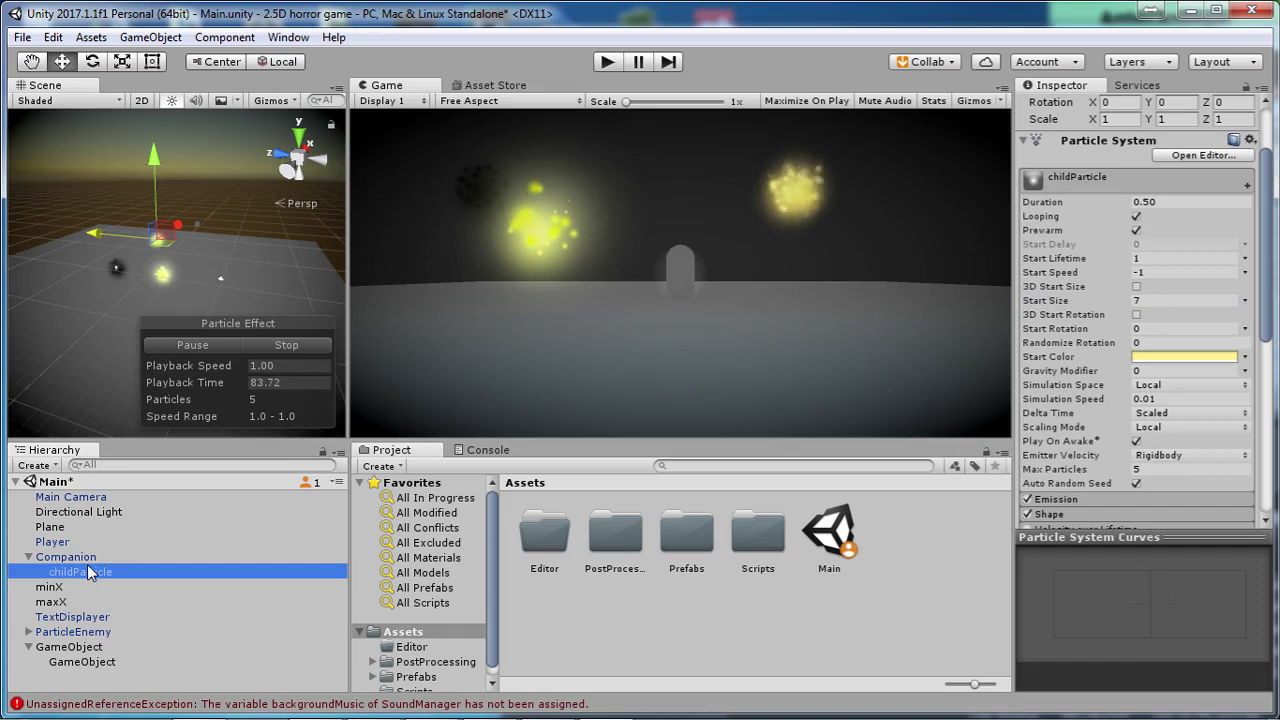
pyautogui.click(84, 662)
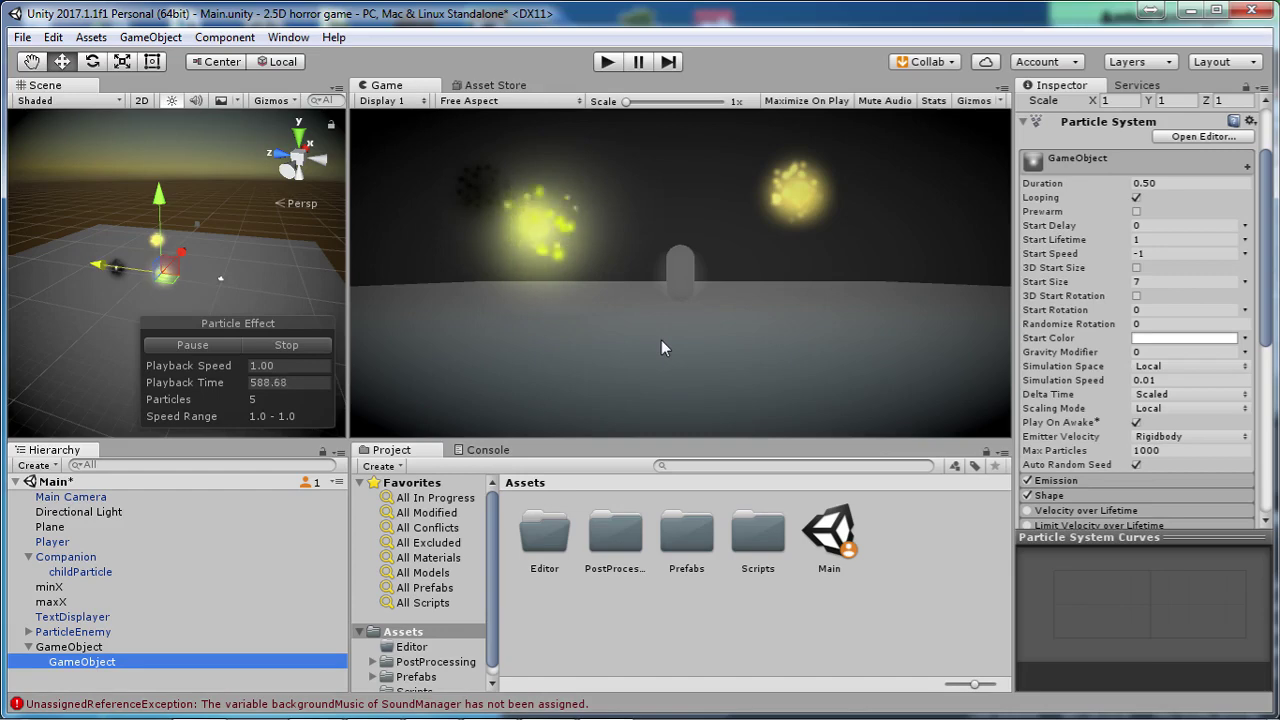
# - Test in play mode, enable Prewarm, save the Main scene, then replay to check
pyautogui.hotkey('ctrl', 'p')
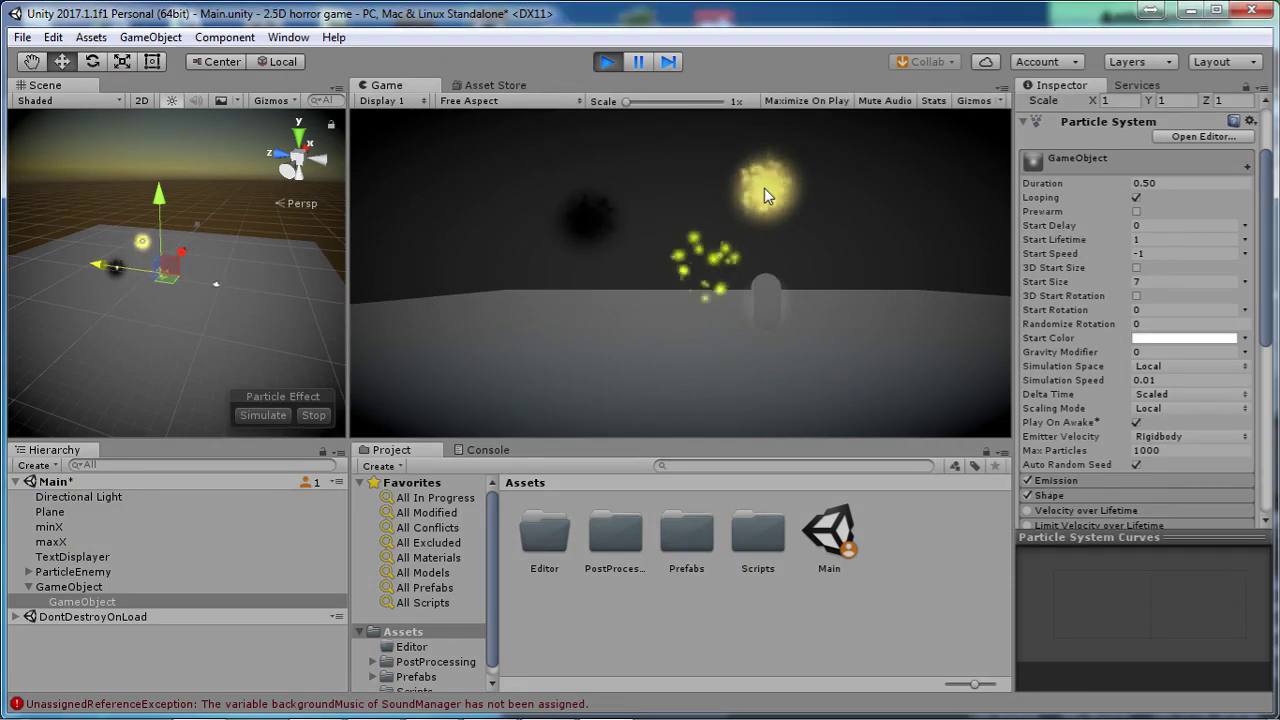
pyautogui.hotkey('ctrl', 'p')
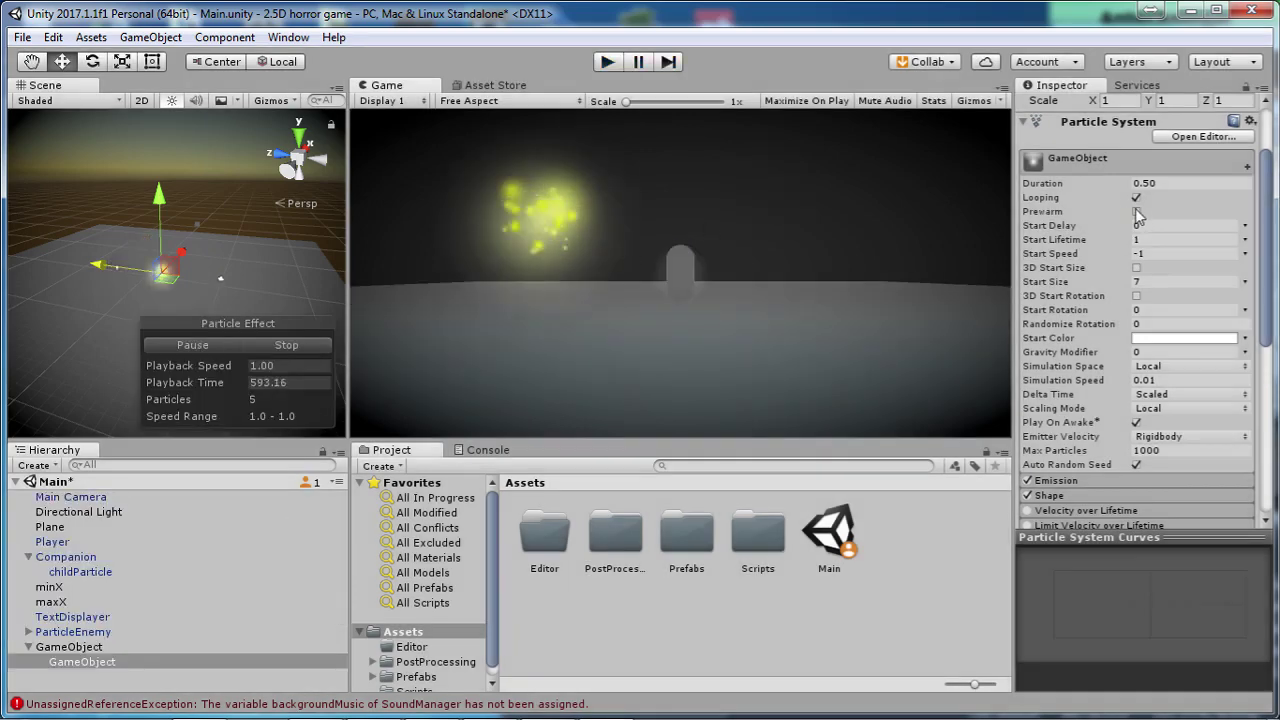
pyautogui.click(1137, 211)
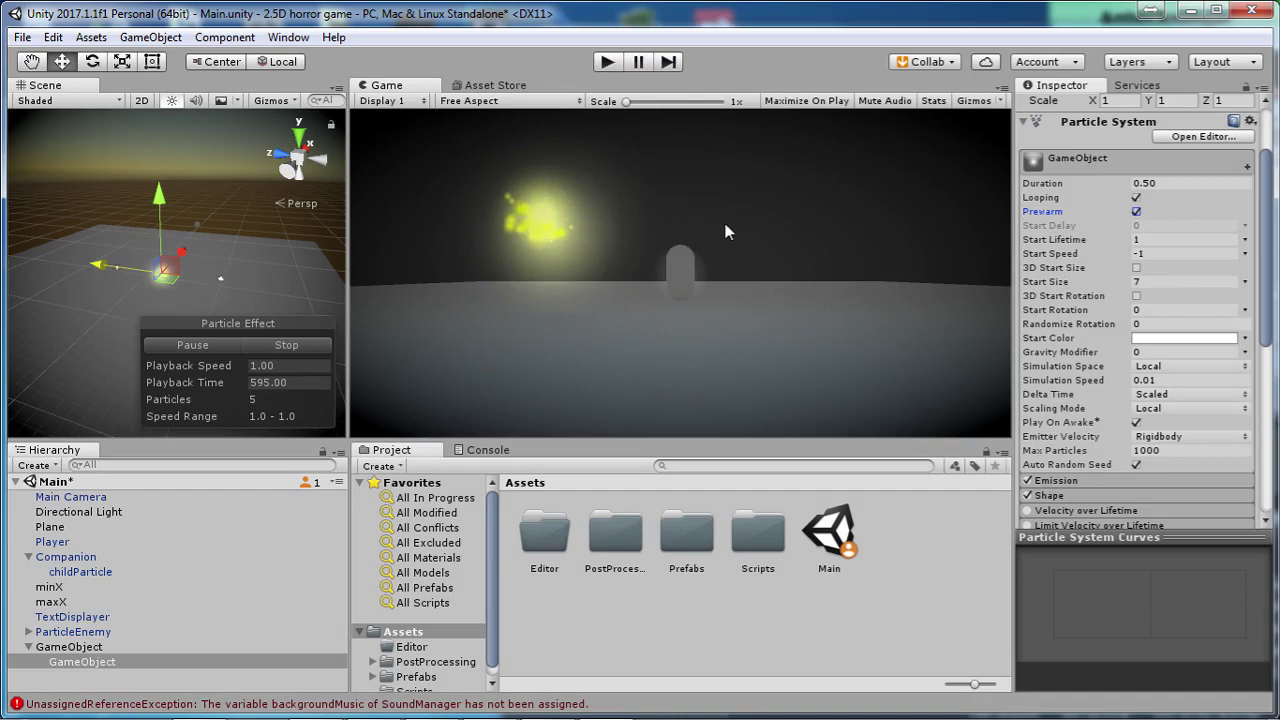
pyautogui.hotkey('ctrl', 's')
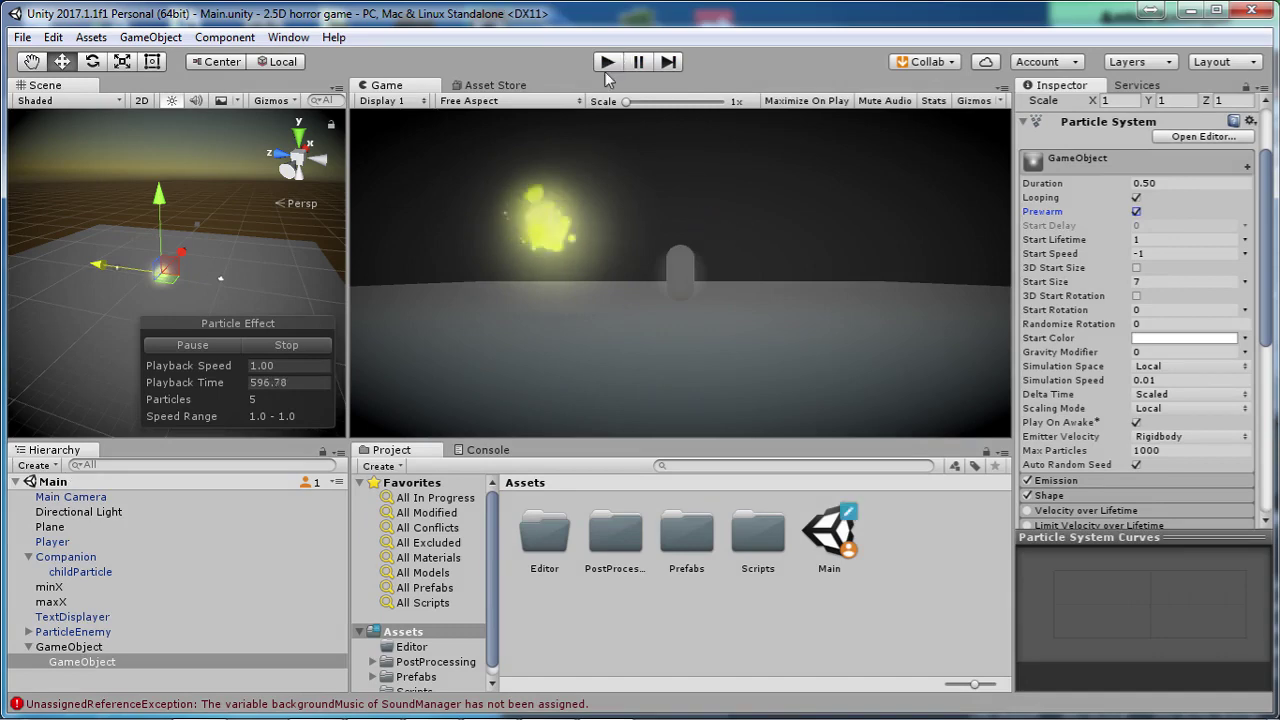
pyautogui.click(610, 63)
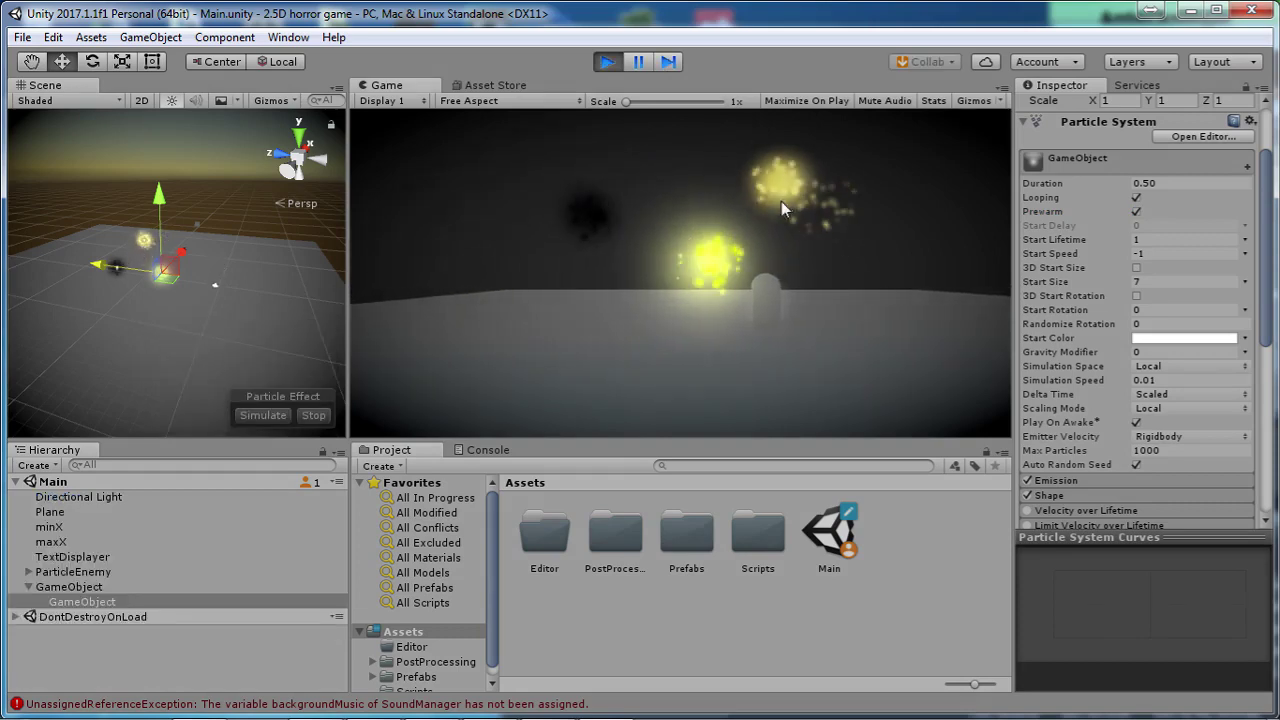
pyautogui.hotkey('ctrl', 'p')
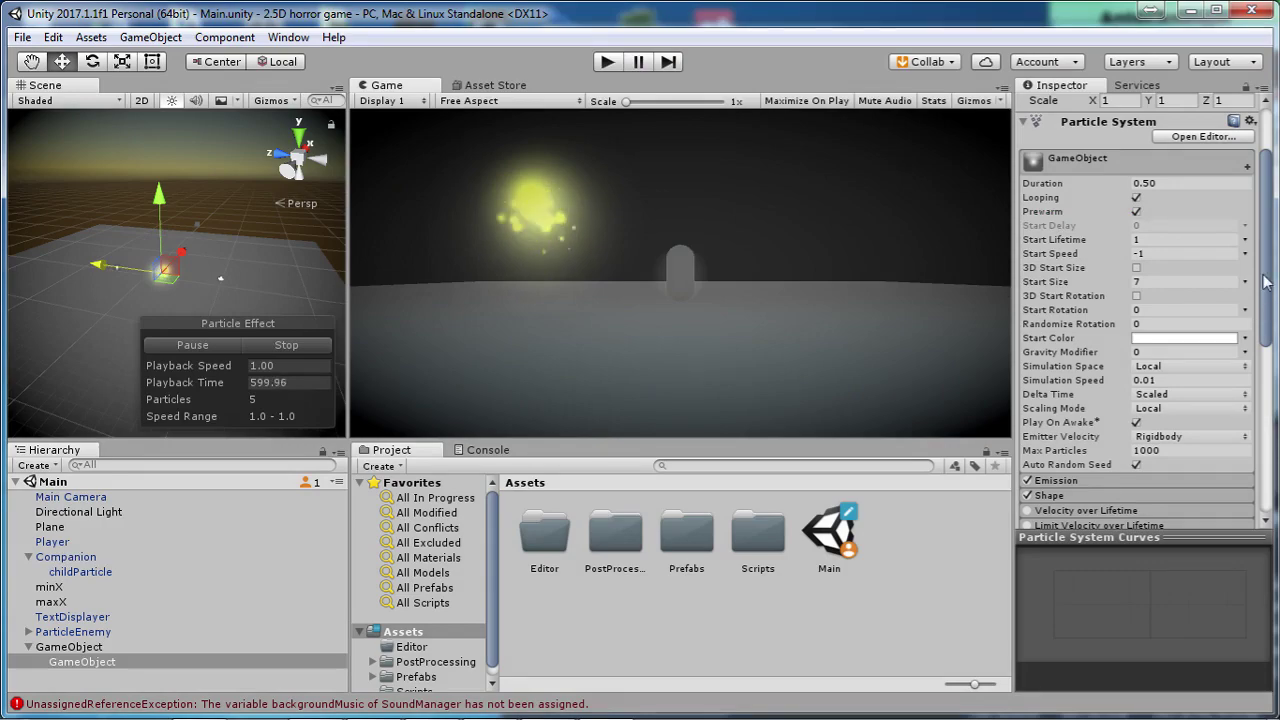
# - Review childParticle's Emission and Shape settings for reference
pyautogui.moveTo(1265, 283); pyautogui.dragTo(1252, 415)
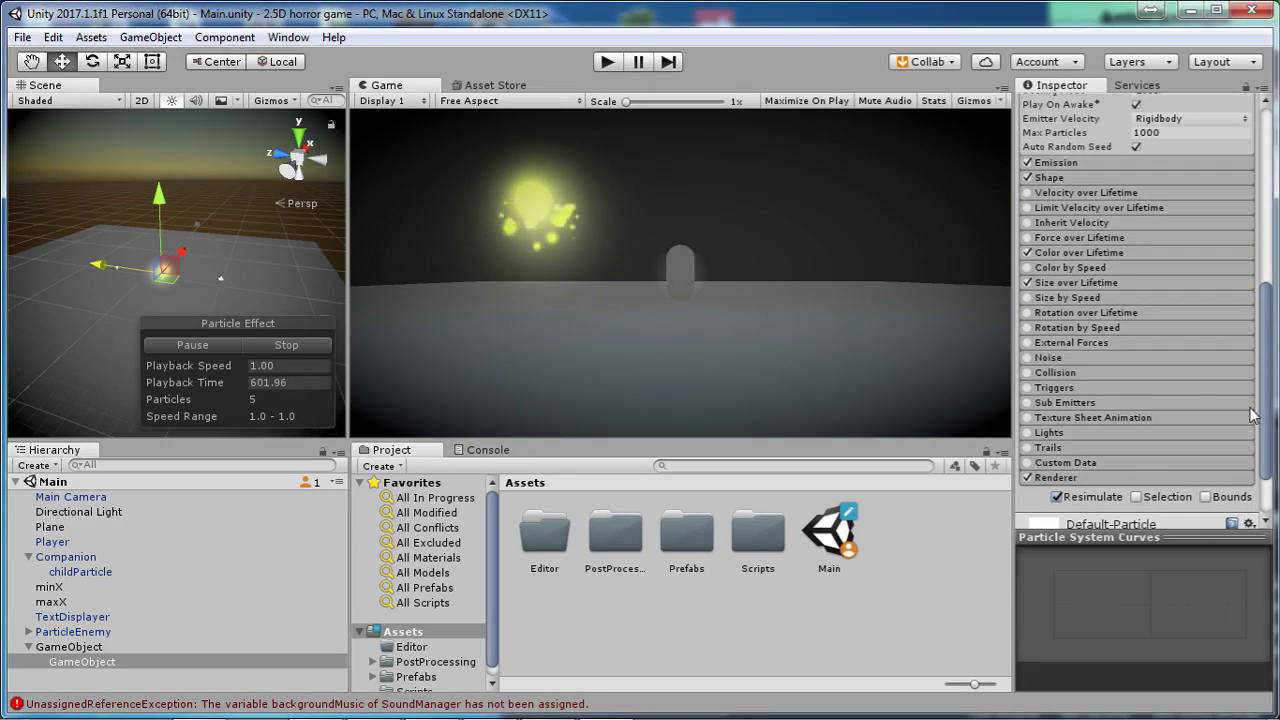
pyautogui.click(72, 571)
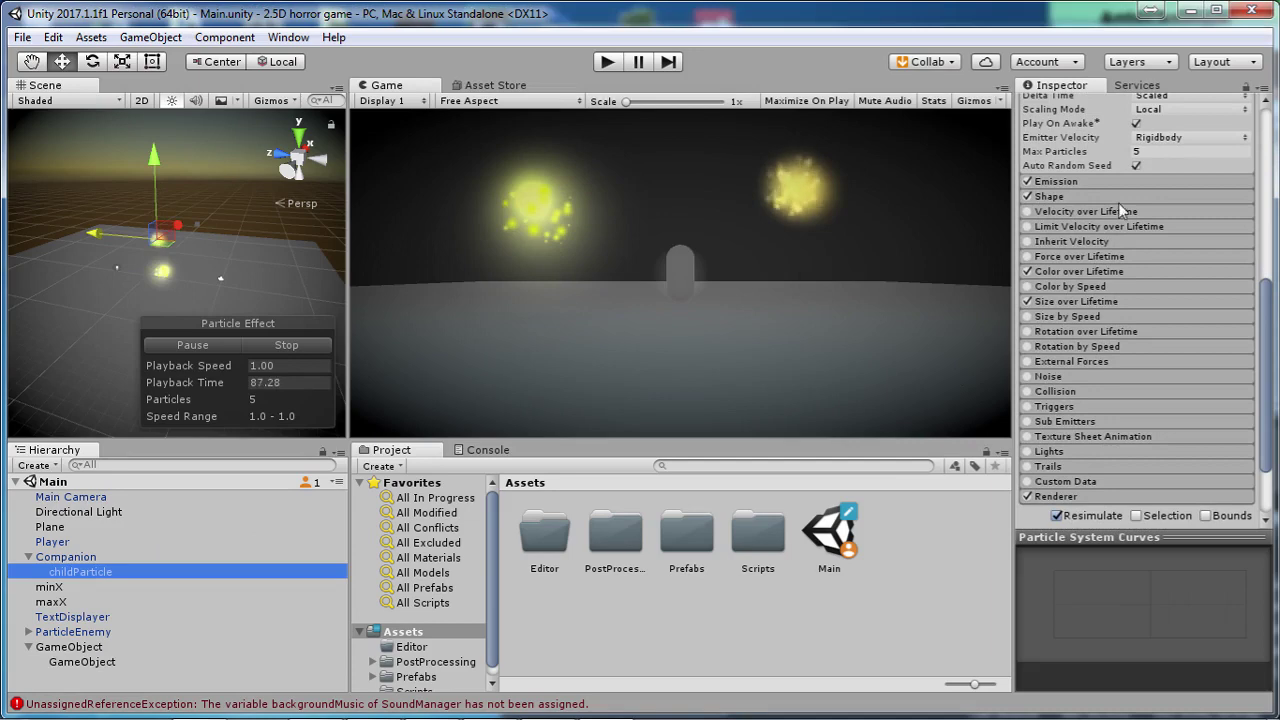
pyautogui.click(1064, 184)
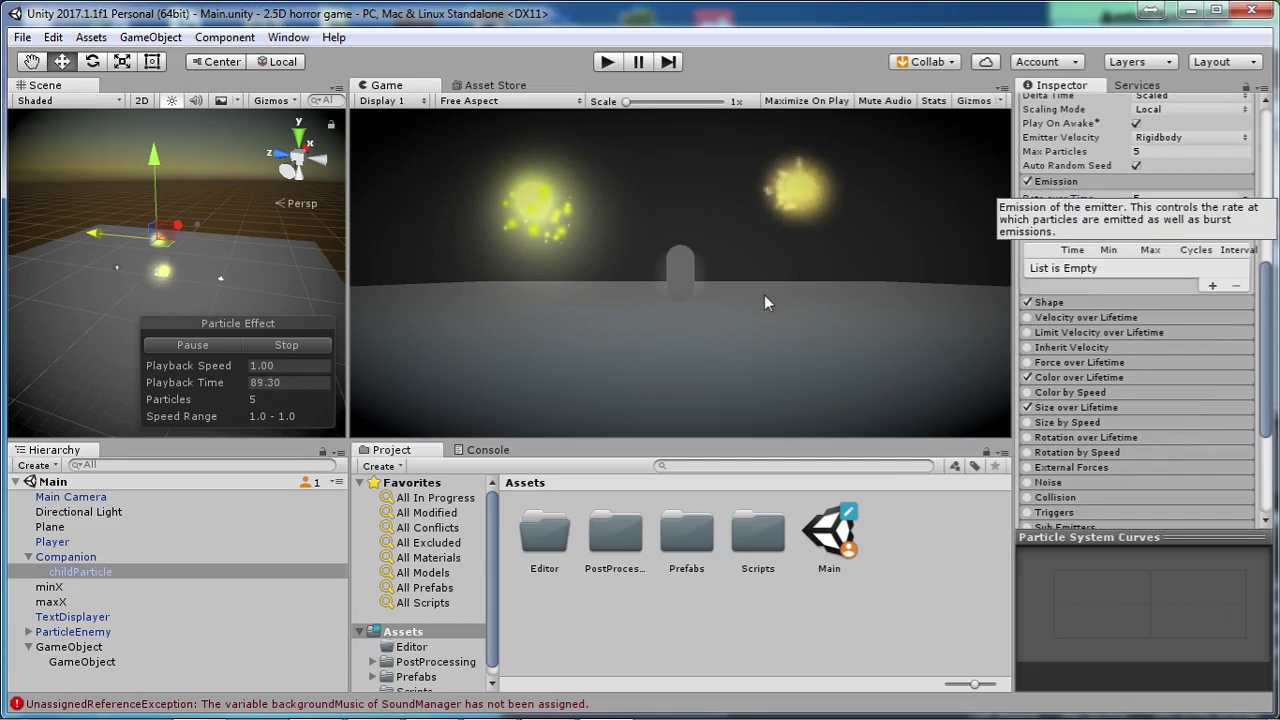
pyautogui.click(1060, 182)
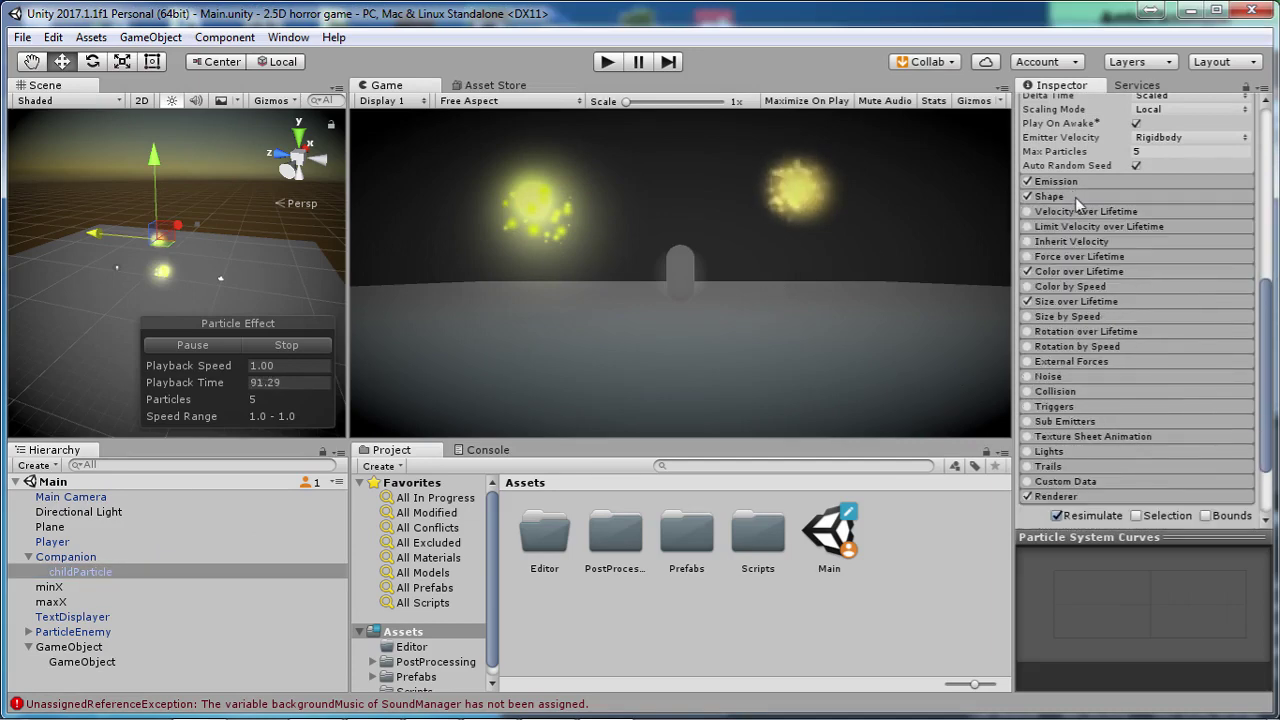
pyautogui.click(1075, 197)
pyautogui.click(1058, 197)
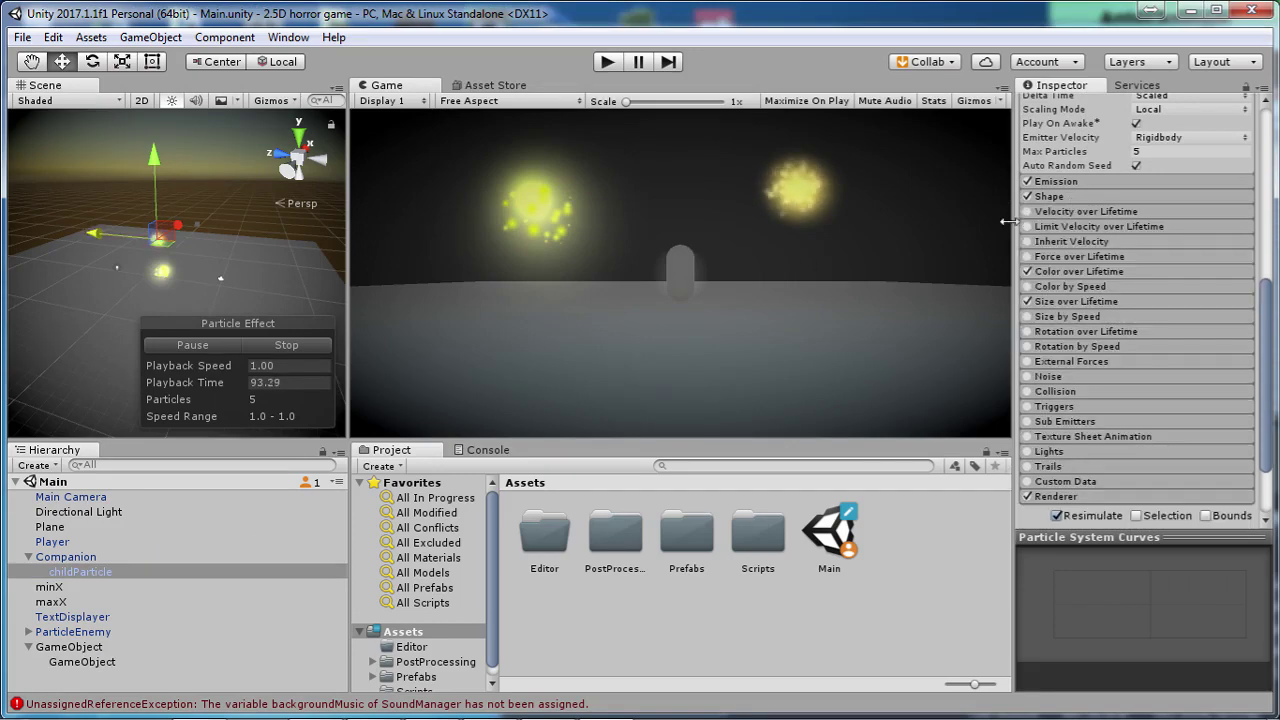
# - Set the GameObject emitter's sphere Radius to 0.7
pyautogui.click(97, 665)
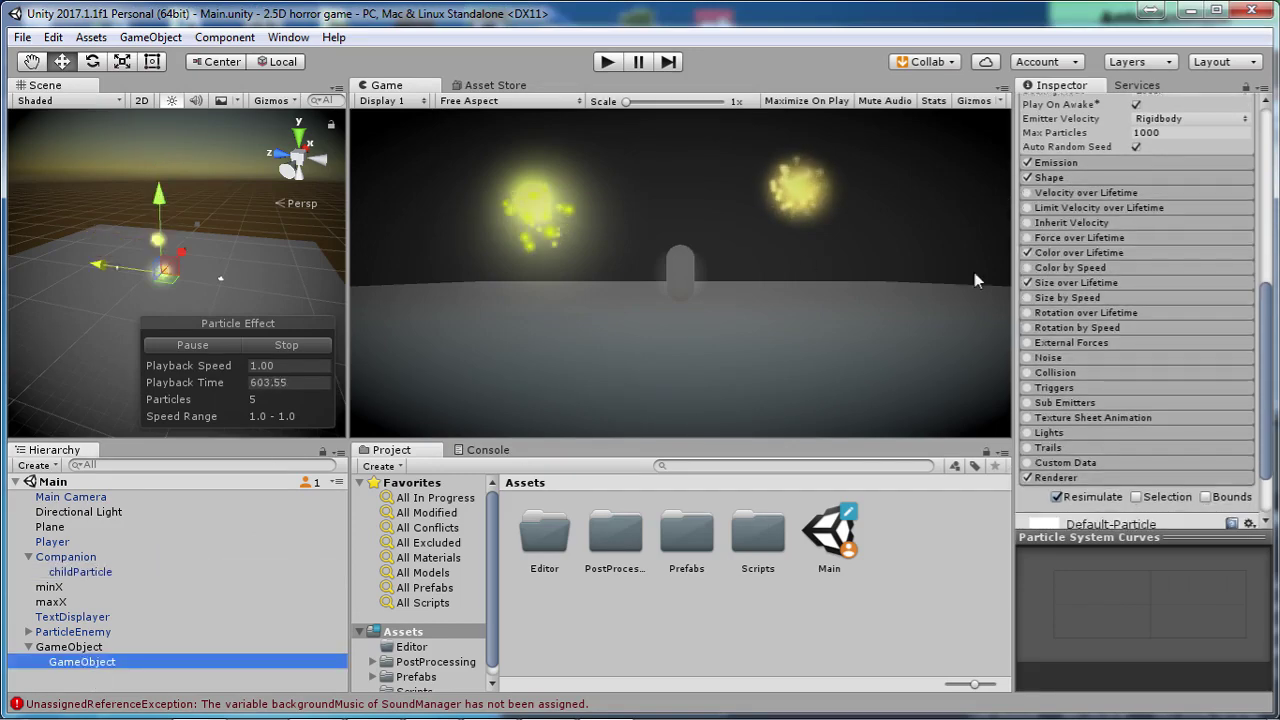
pyautogui.click(1058, 174)
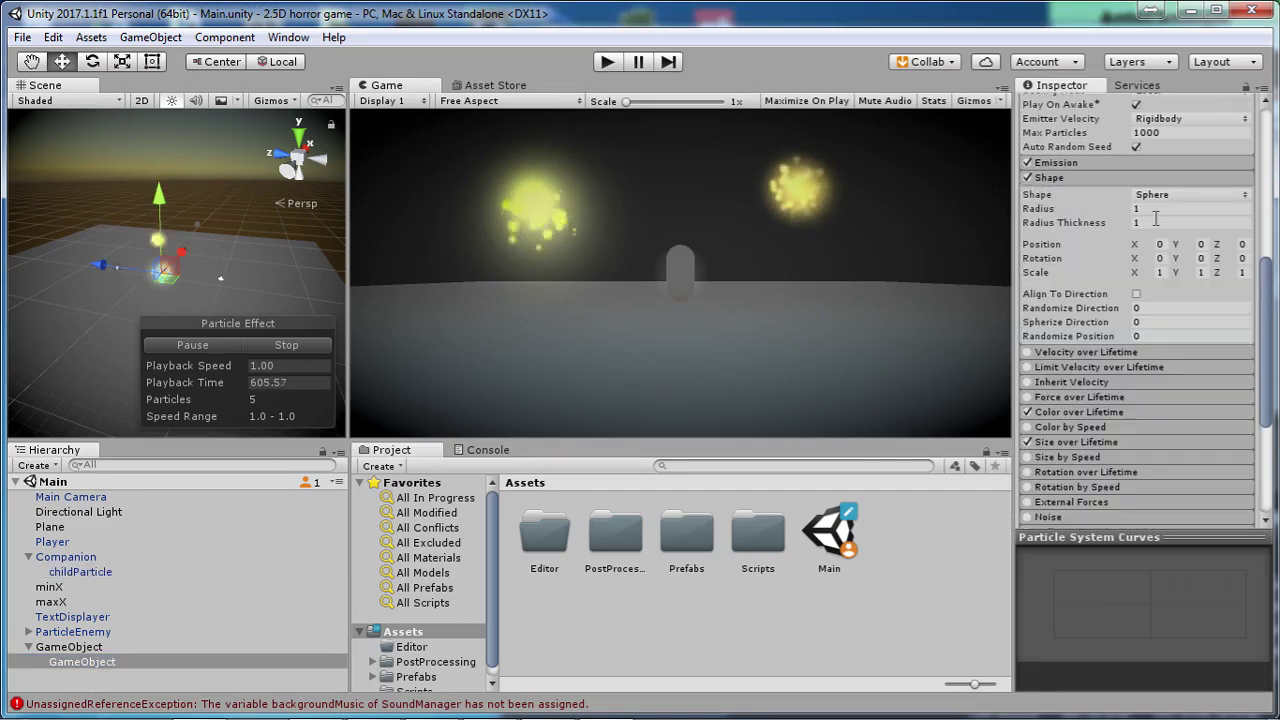
pyautogui.click(1154, 210)
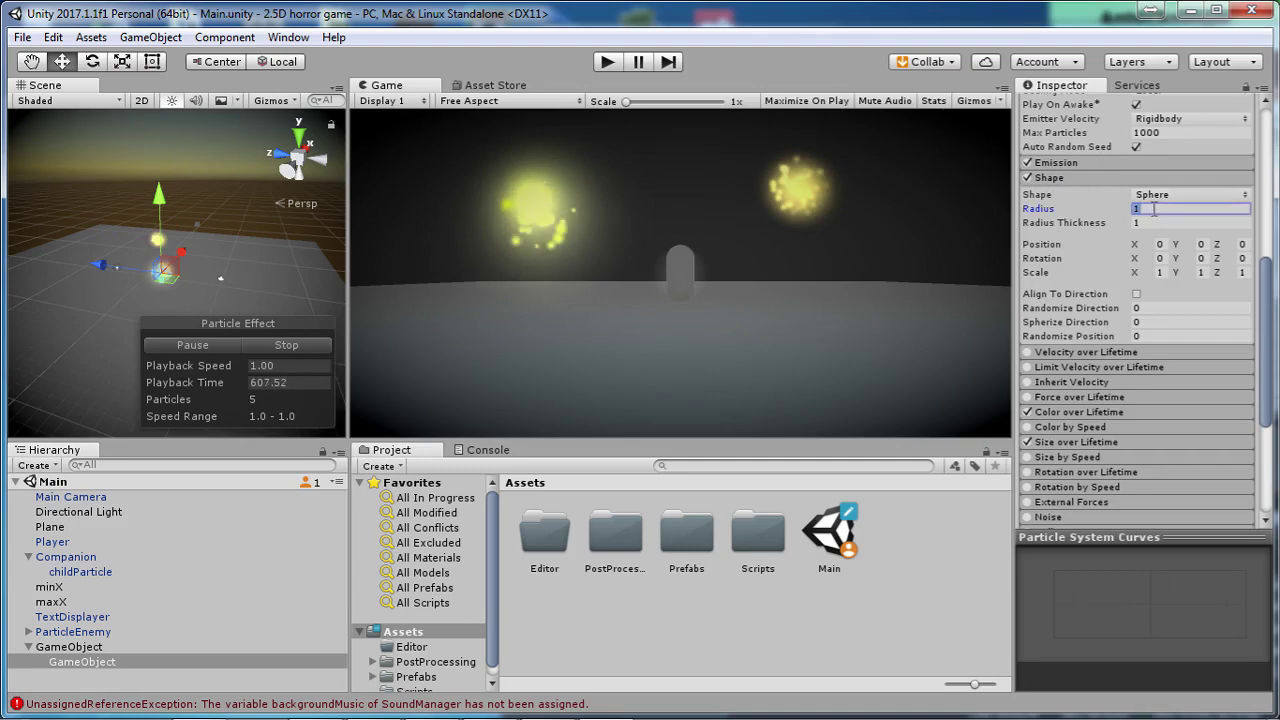
pyautogui.write('0.7')
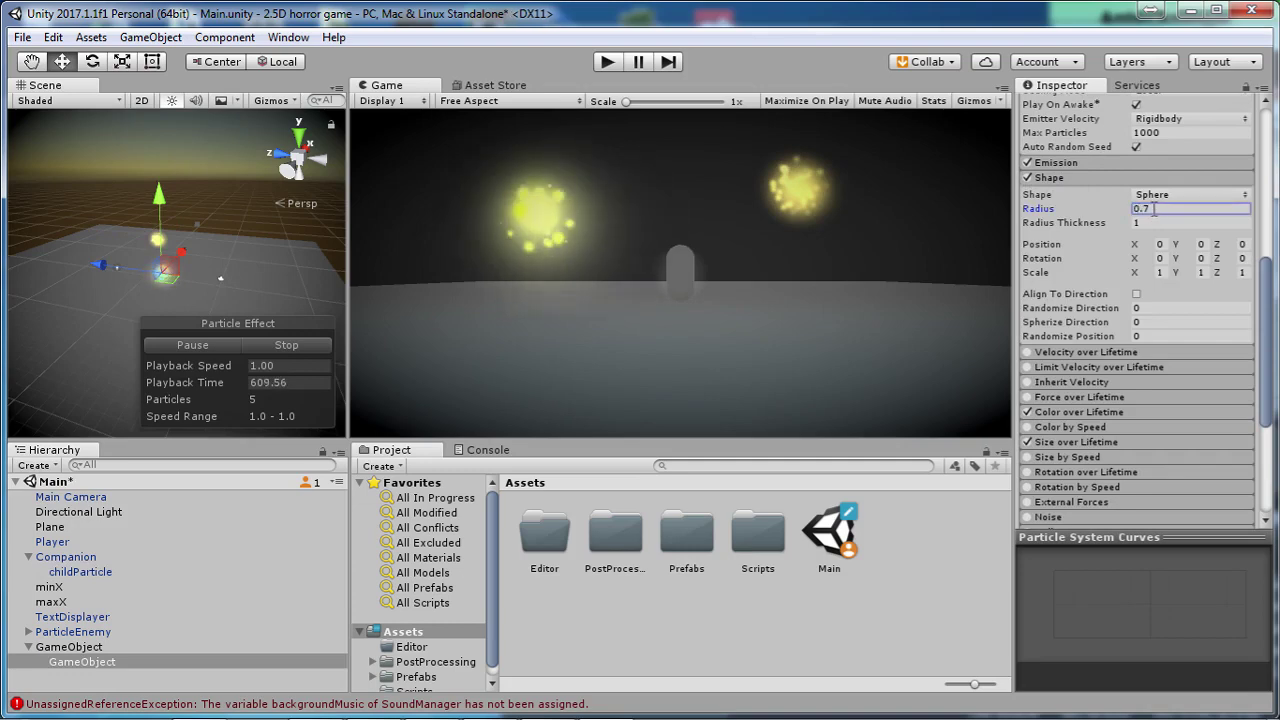
pyautogui.click(1077, 175)
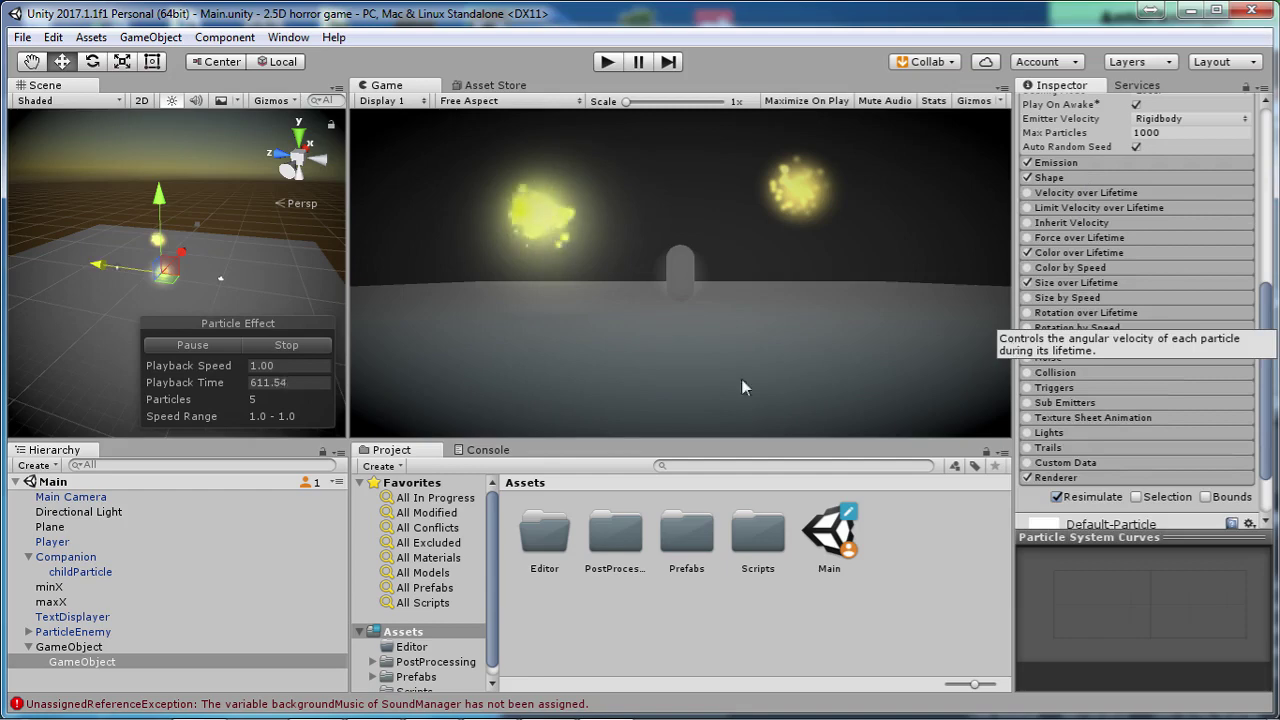
pyautogui.click(110, 576)
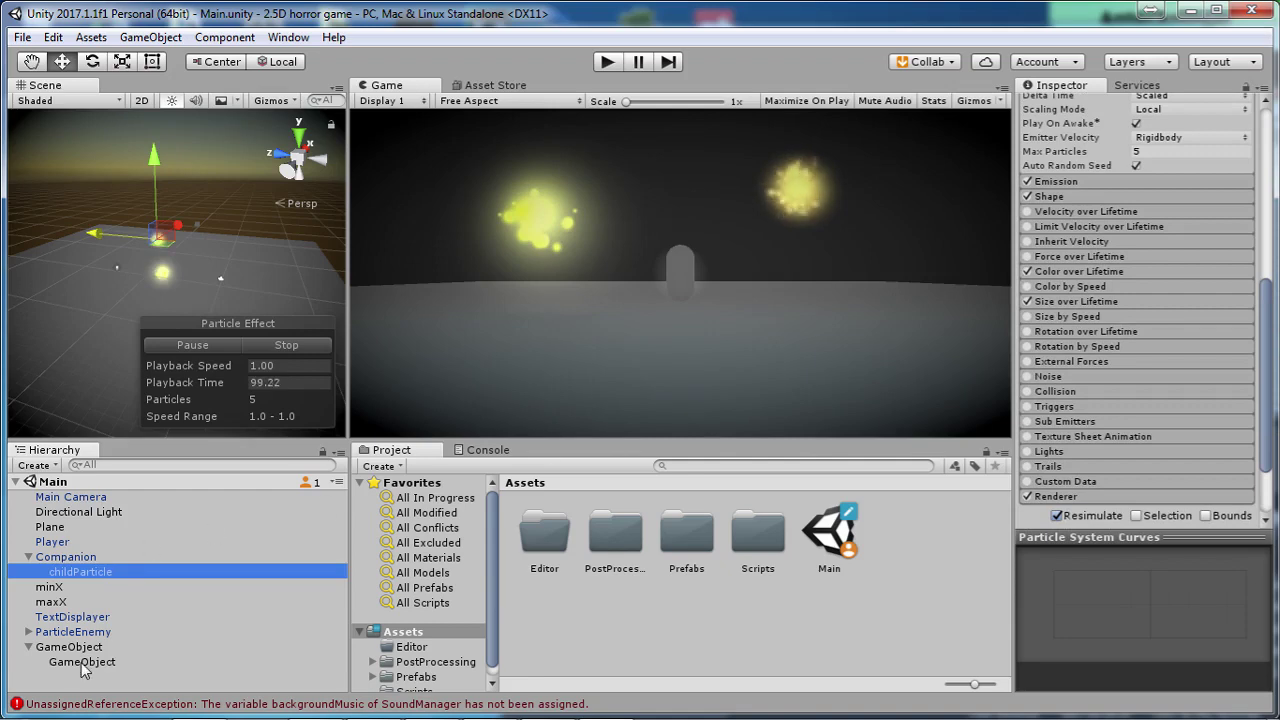
# - Inspect childParticle's Size over Lifetime curve for reference
pyautogui.click(1057, 300)
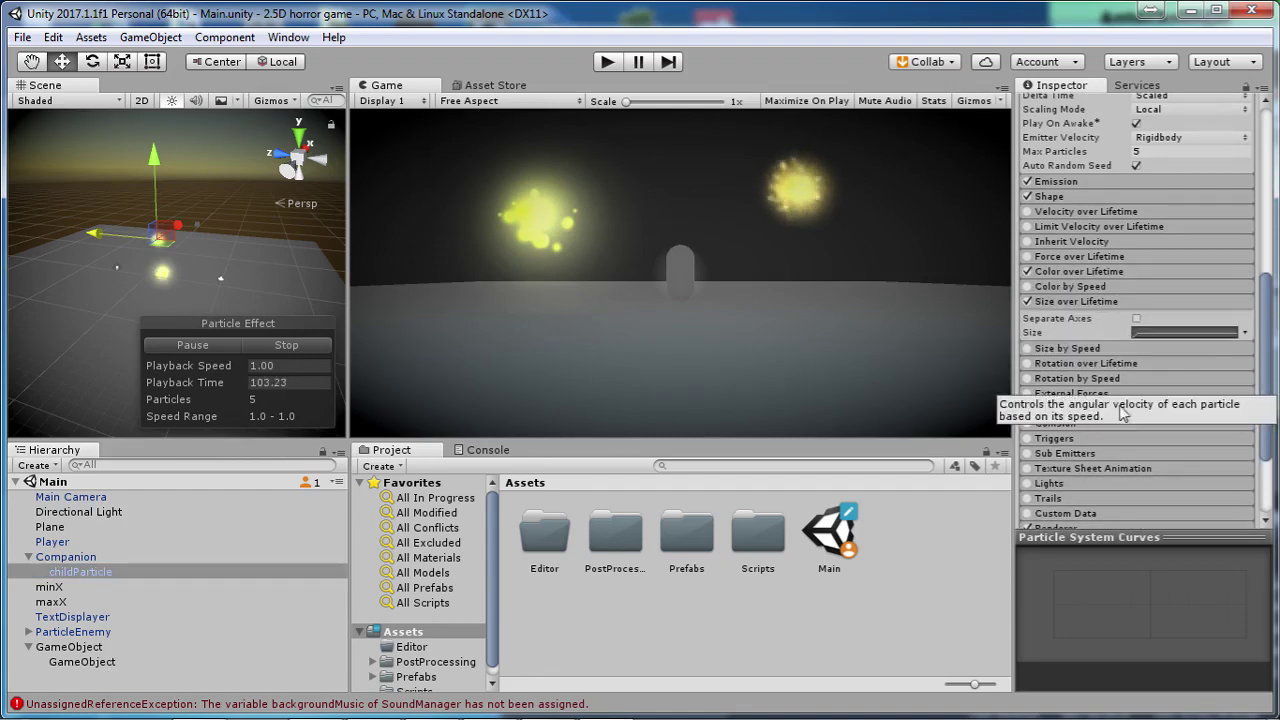
pyautogui.click(1170, 333)
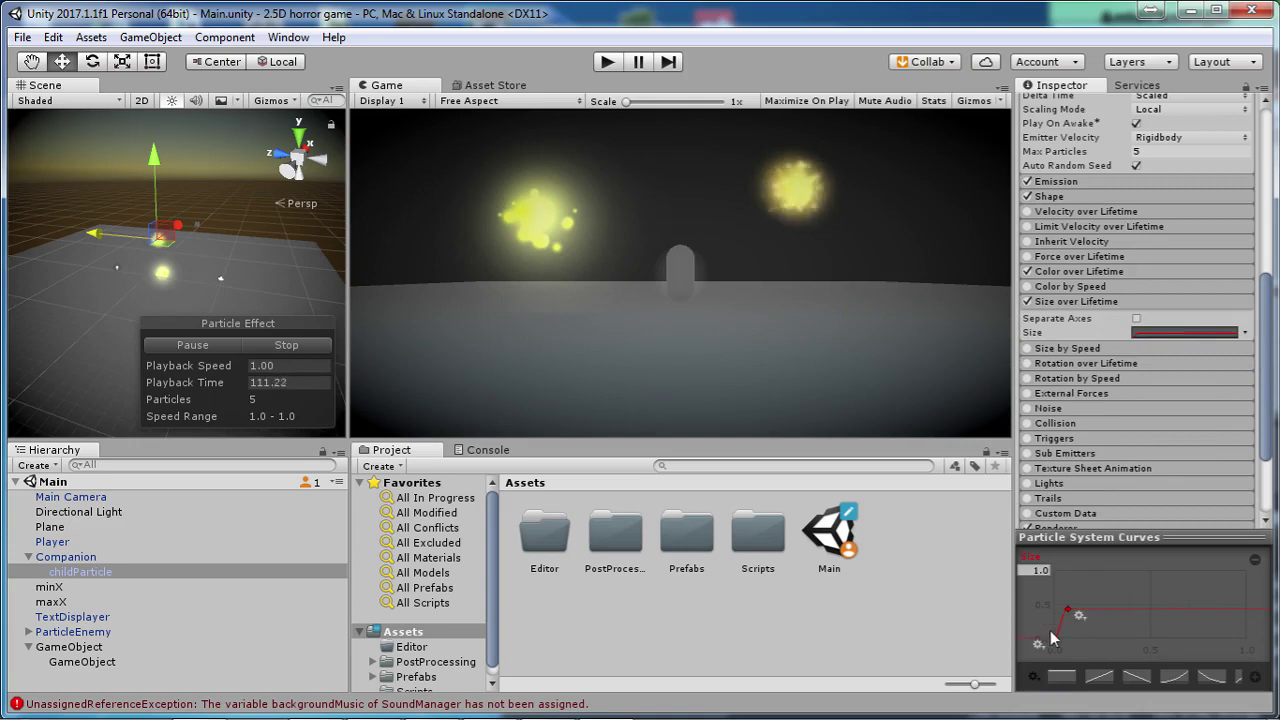
pyautogui.click(1083, 302)
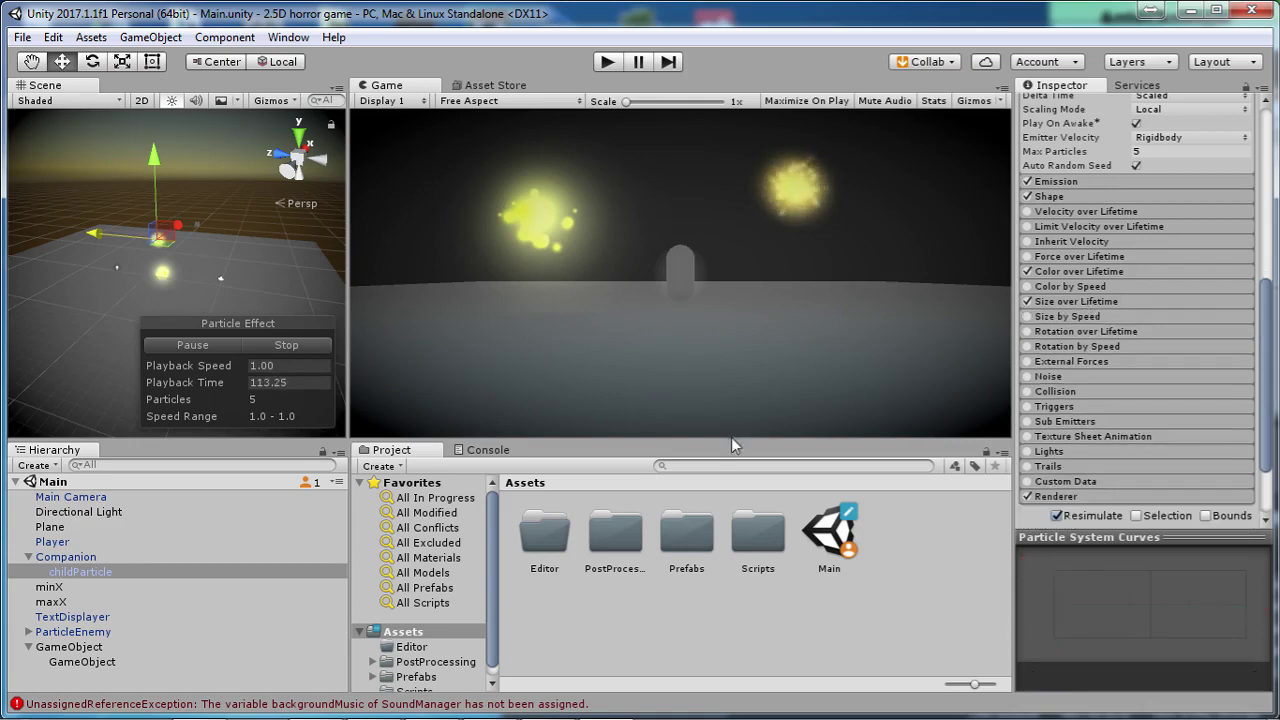
# - Lower the end of the GameObject's Size over Lifetime curve
pyautogui.click(83, 662)
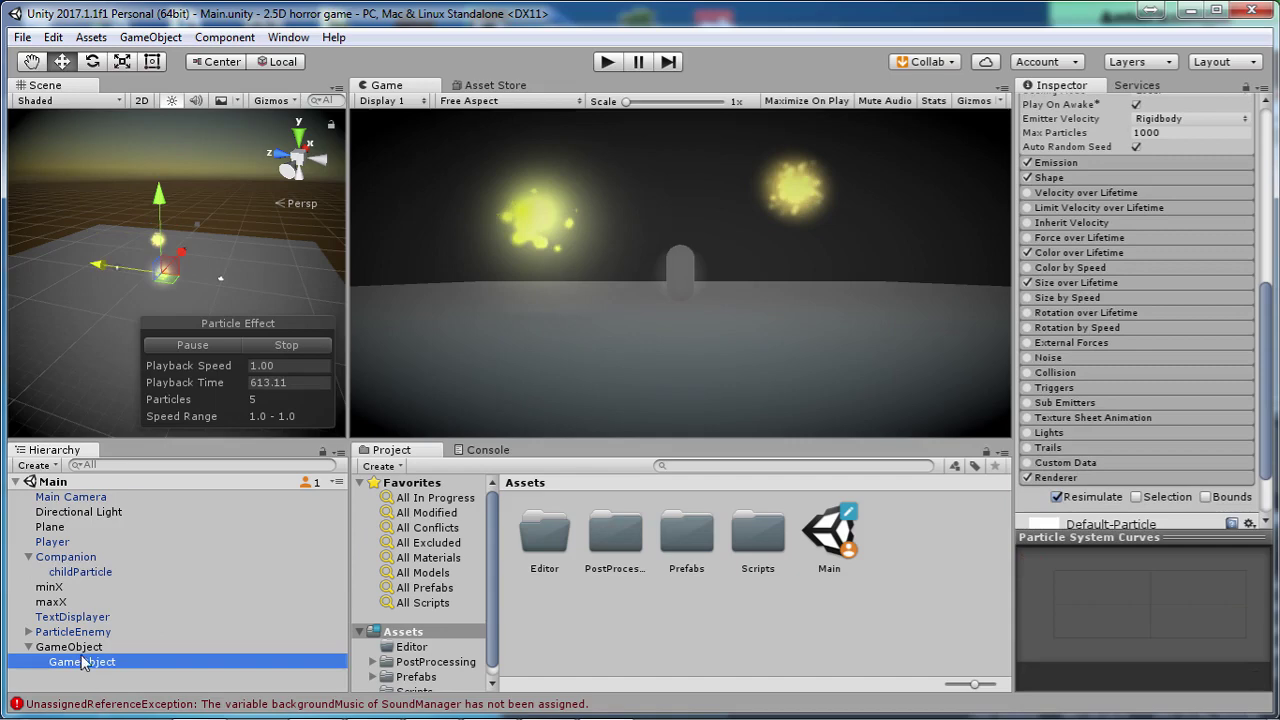
pyautogui.click(1049, 284)
pyautogui.click(1179, 309)
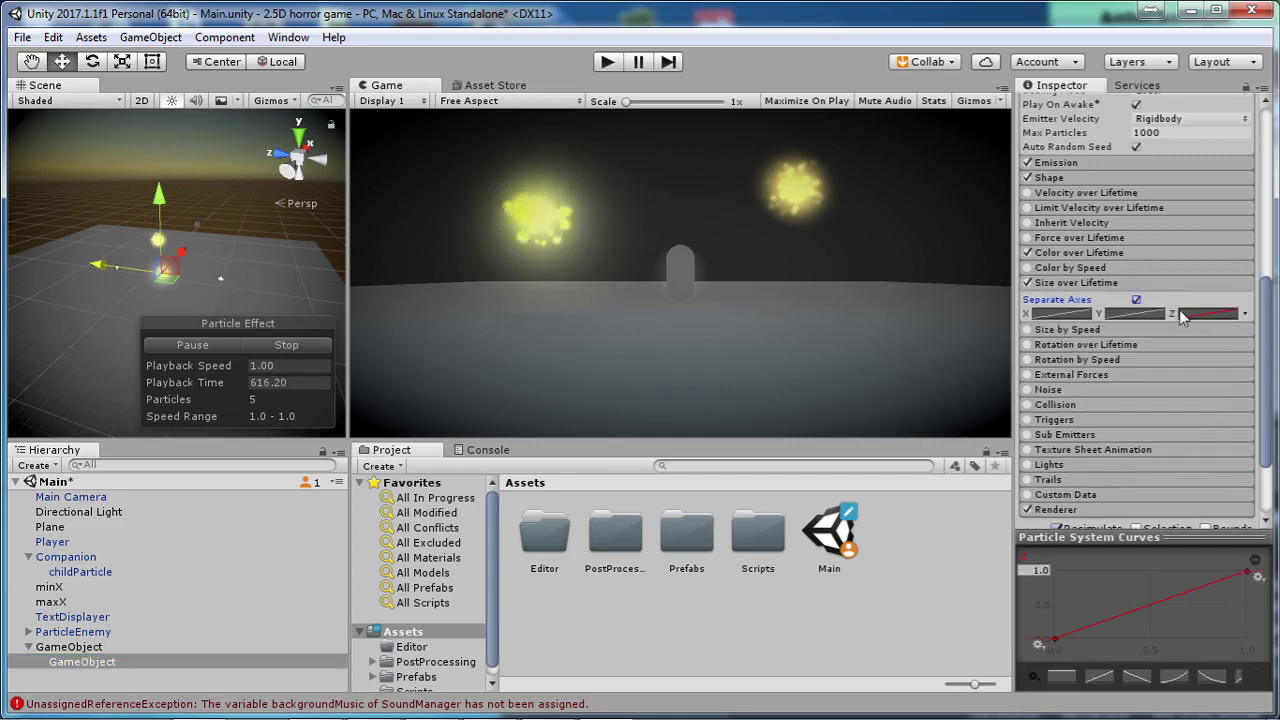
pyautogui.click(1137, 300)
pyautogui.click(1137, 300)
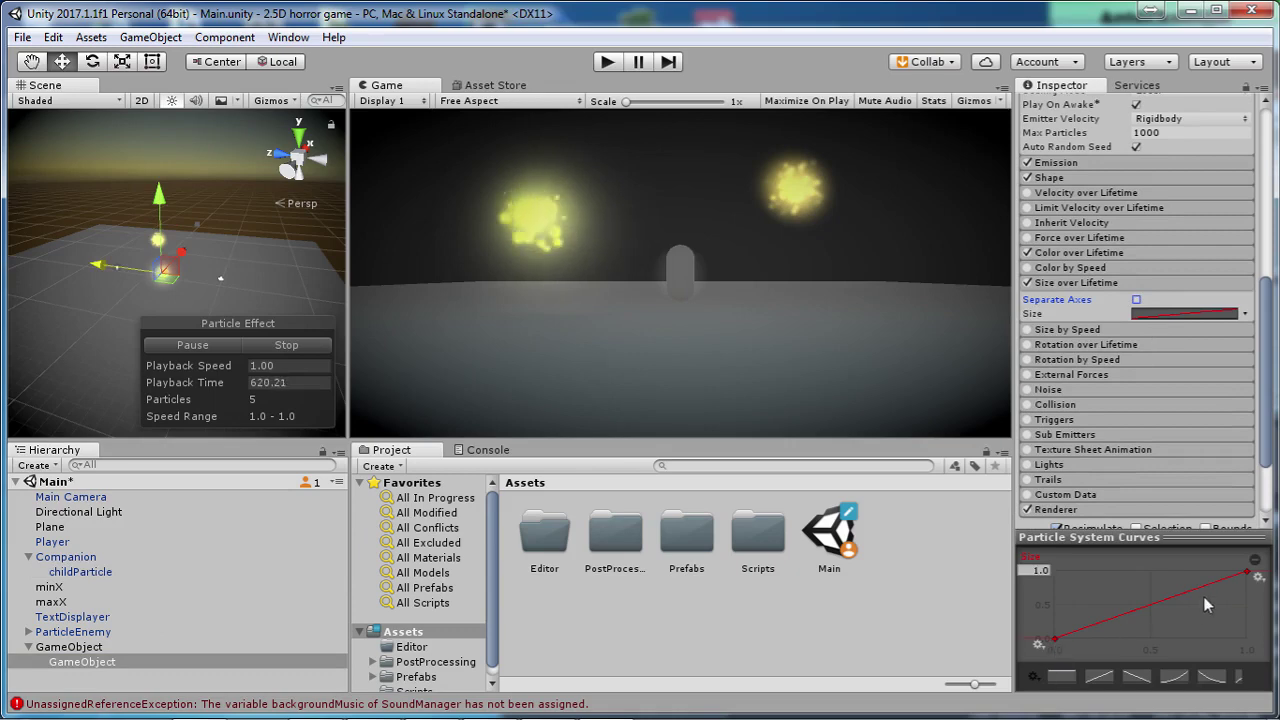
pyautogui.moveTo(1253, 578); pyautogui.dragTo(1074, 615)
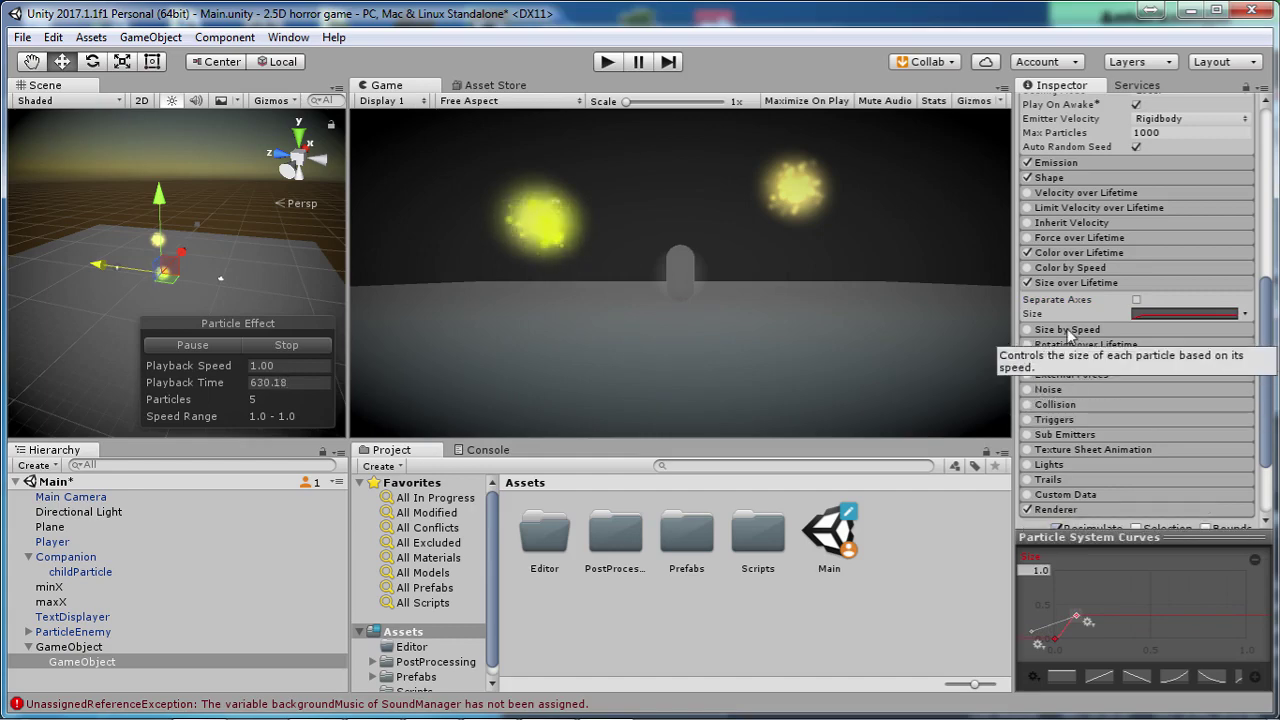
# - Save the Main scene with the new size curve
pyautogui.click(1063, 284)
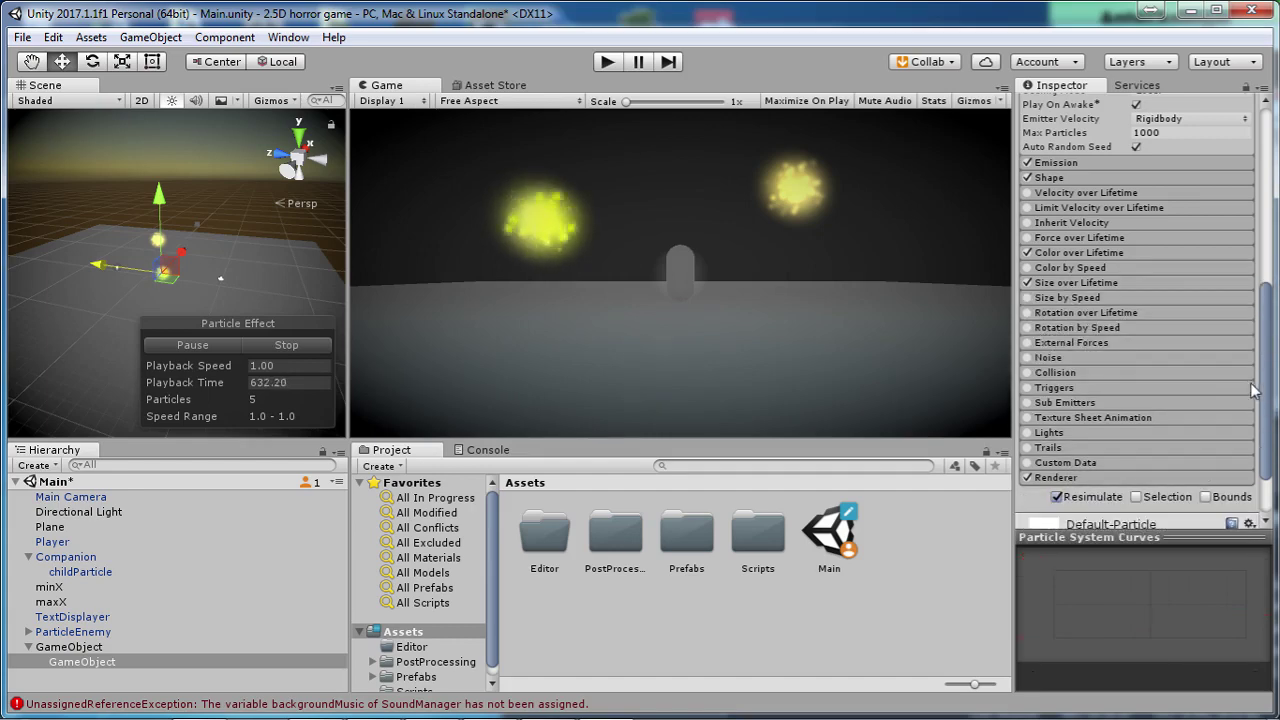
pyautogui.hotkey('ctrl', 's')
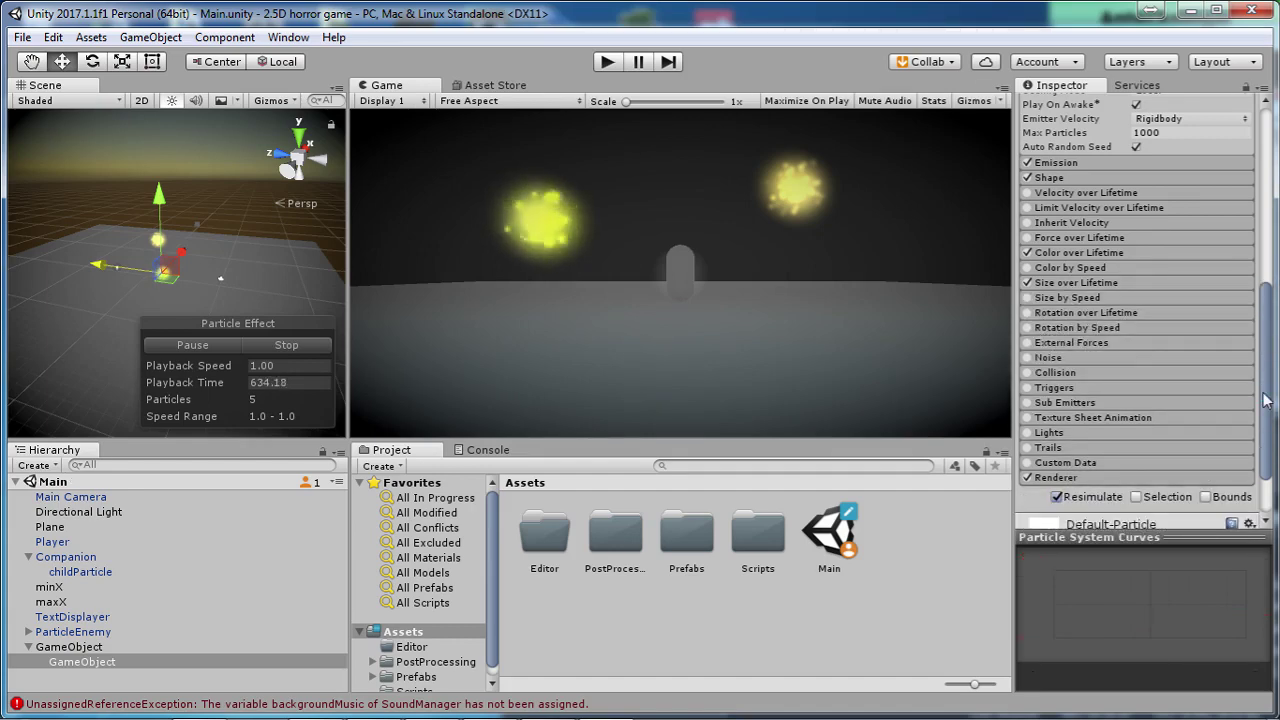
pyautogui.scroll(-2, 1263, 392)
pyautogui.scroll(3, 1263, 392)
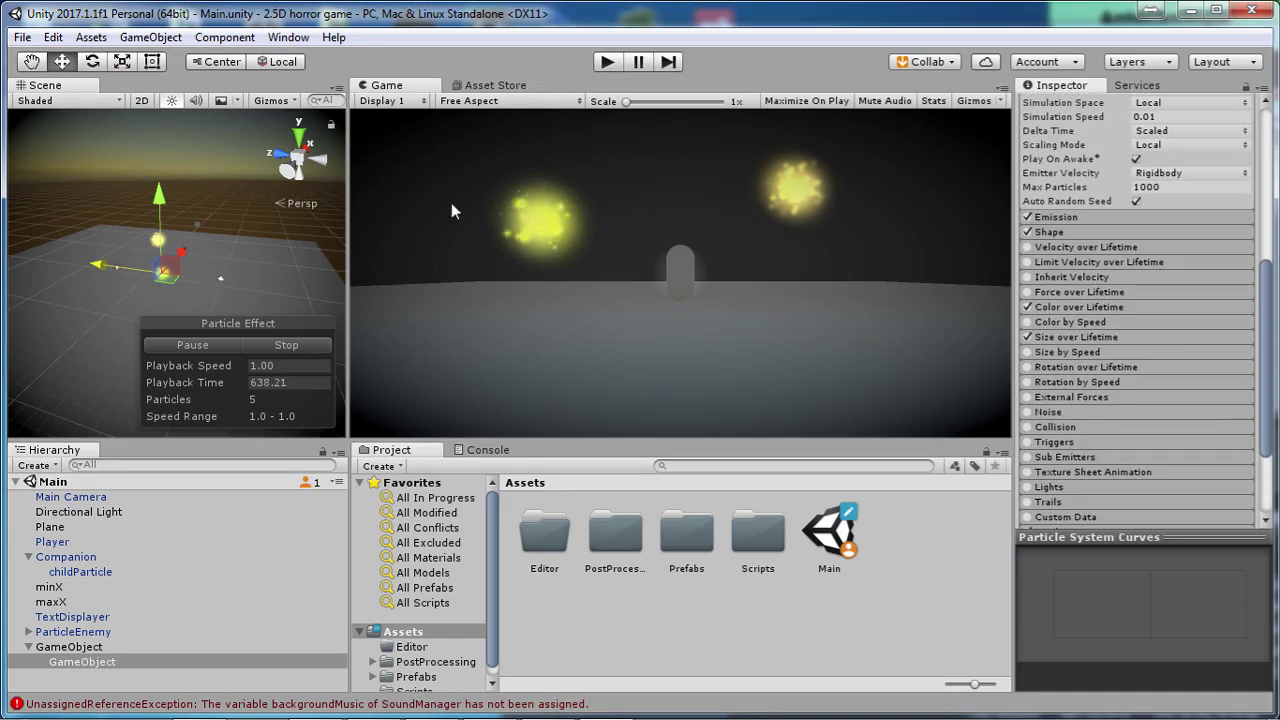
pyautogui.scroll(5, 1266, 160)
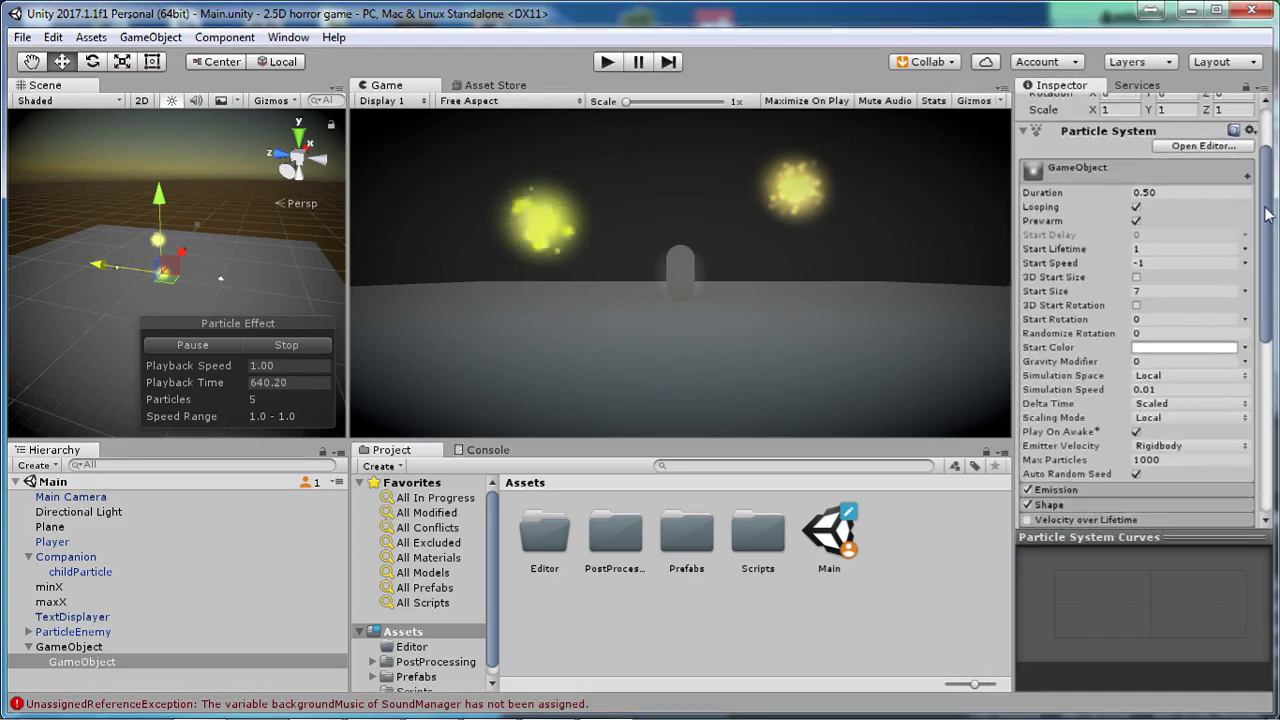
pyautogui.moveTo(1266, 148)
pyautogui.mouseDown()
pyautogui.moveTo(1263, 261)
pyautogui.moveTo(1264, 135)
pyautogui.mouseUp()
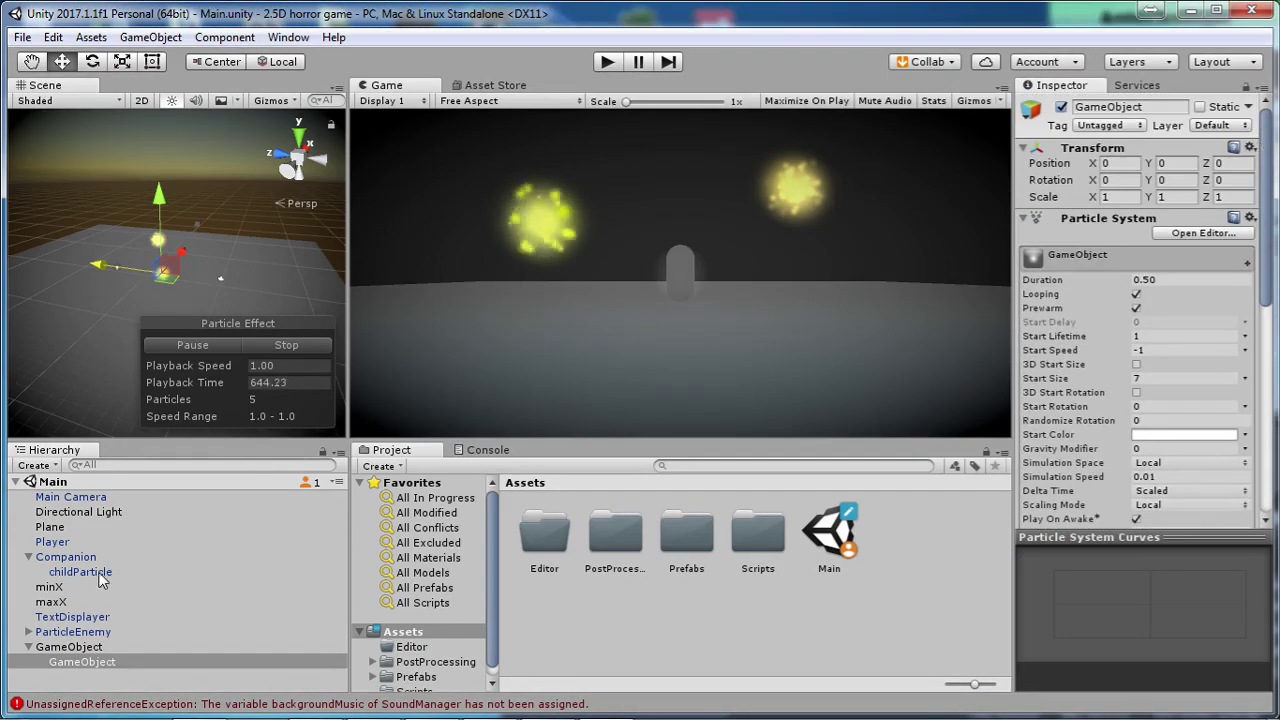
# - Add the Companion Movement script to the fairy's parent GameObject, then compare with Companion
pyautogui.click(70, 647)
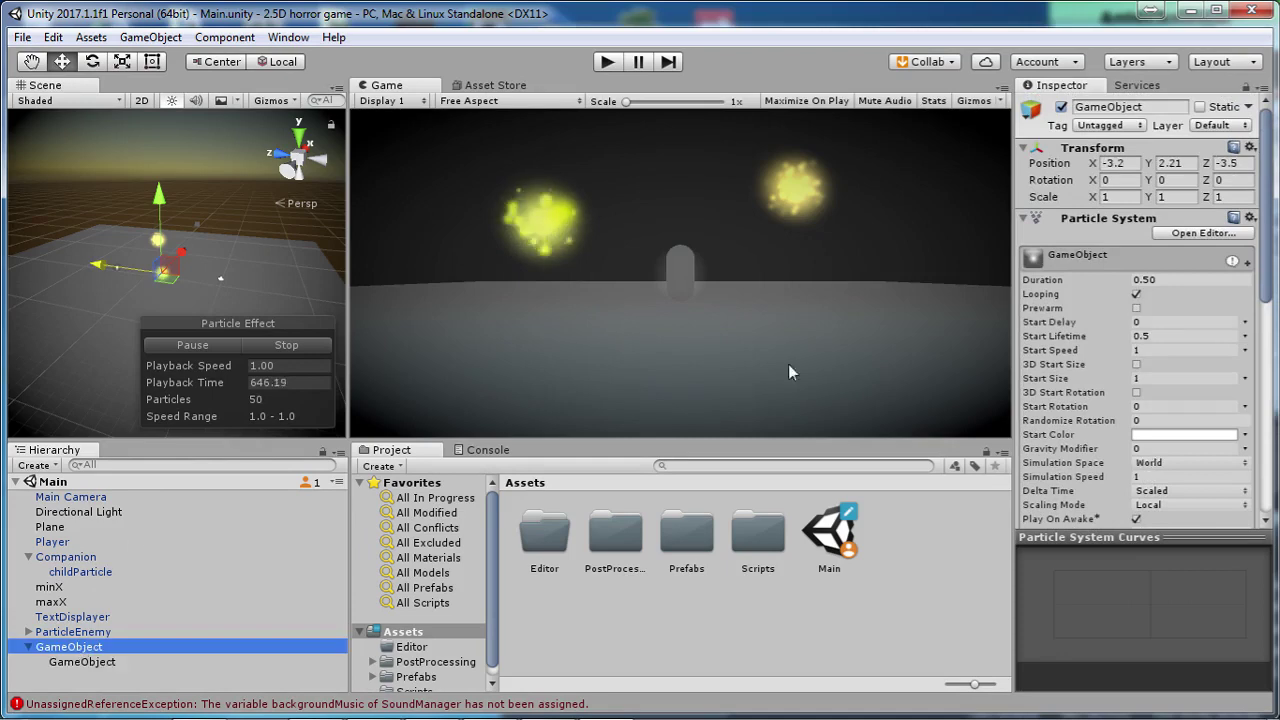
pyautogui.moveTo(1265, 190); pyautogui.dragTo(1257, 481)
pyautogui.click(1150, 506)
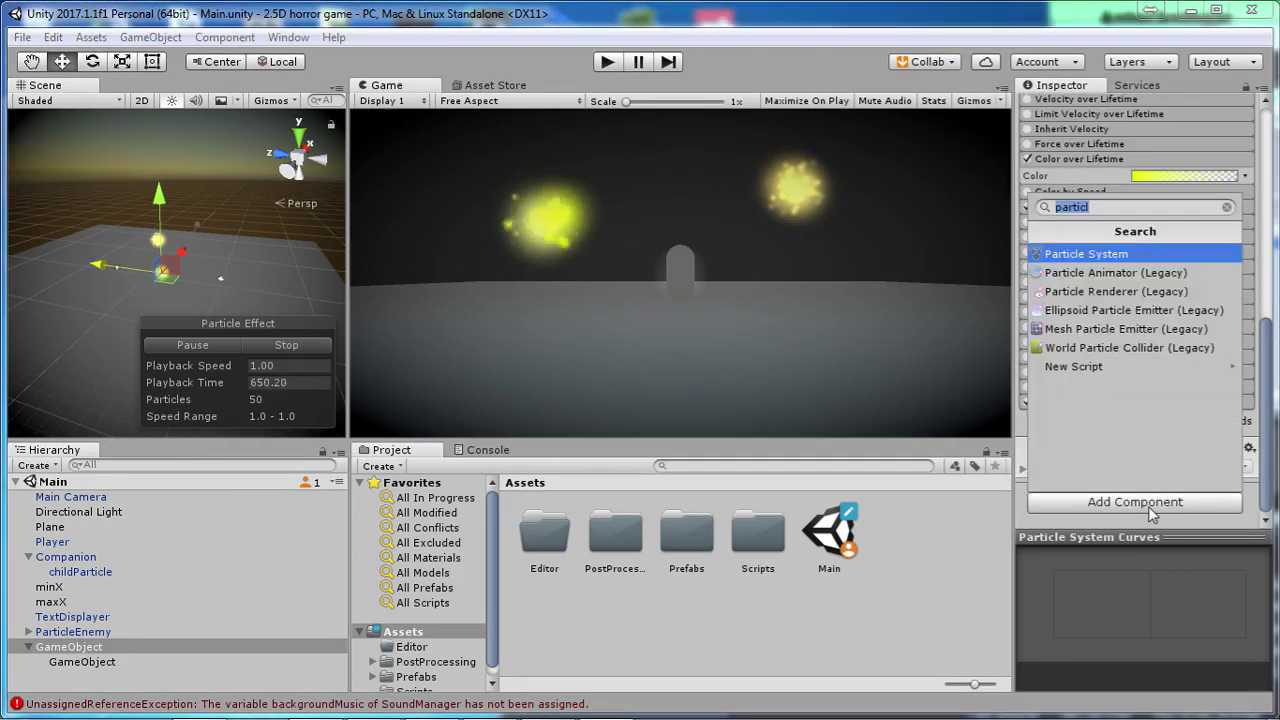
pyautogui.write('com')
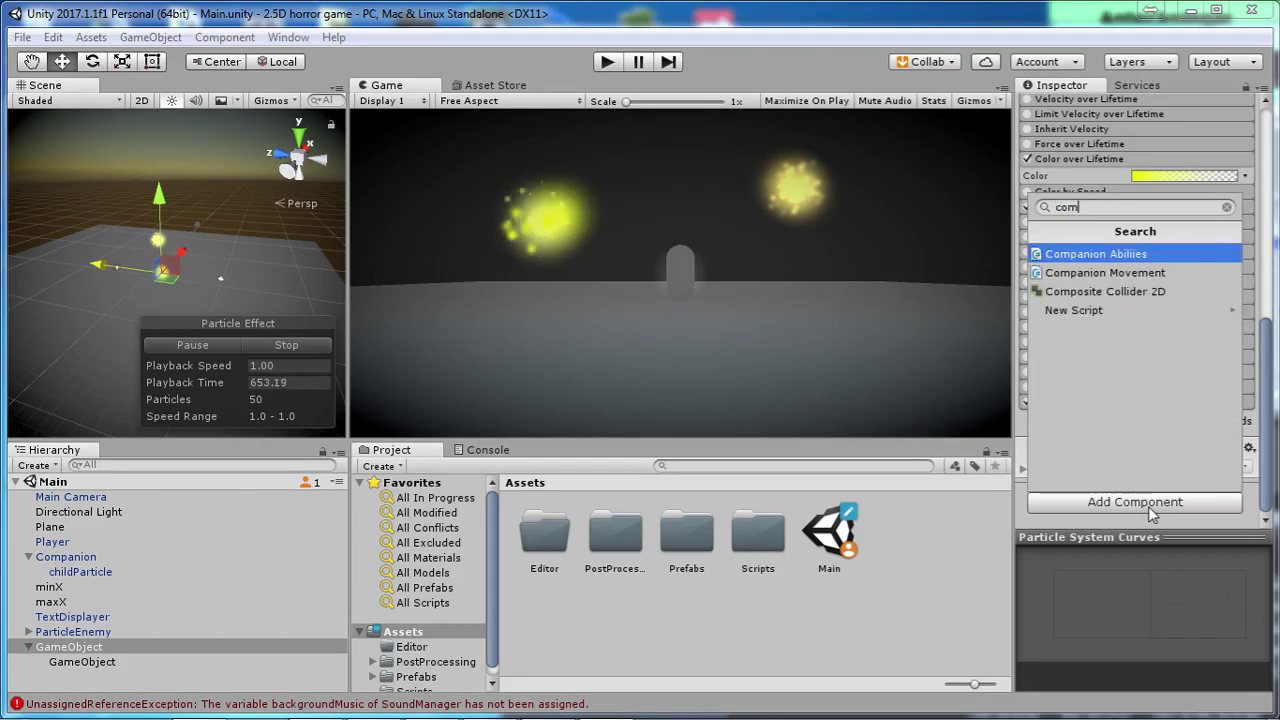
pyautogui.press('Down')
pyautogui.press('Return')
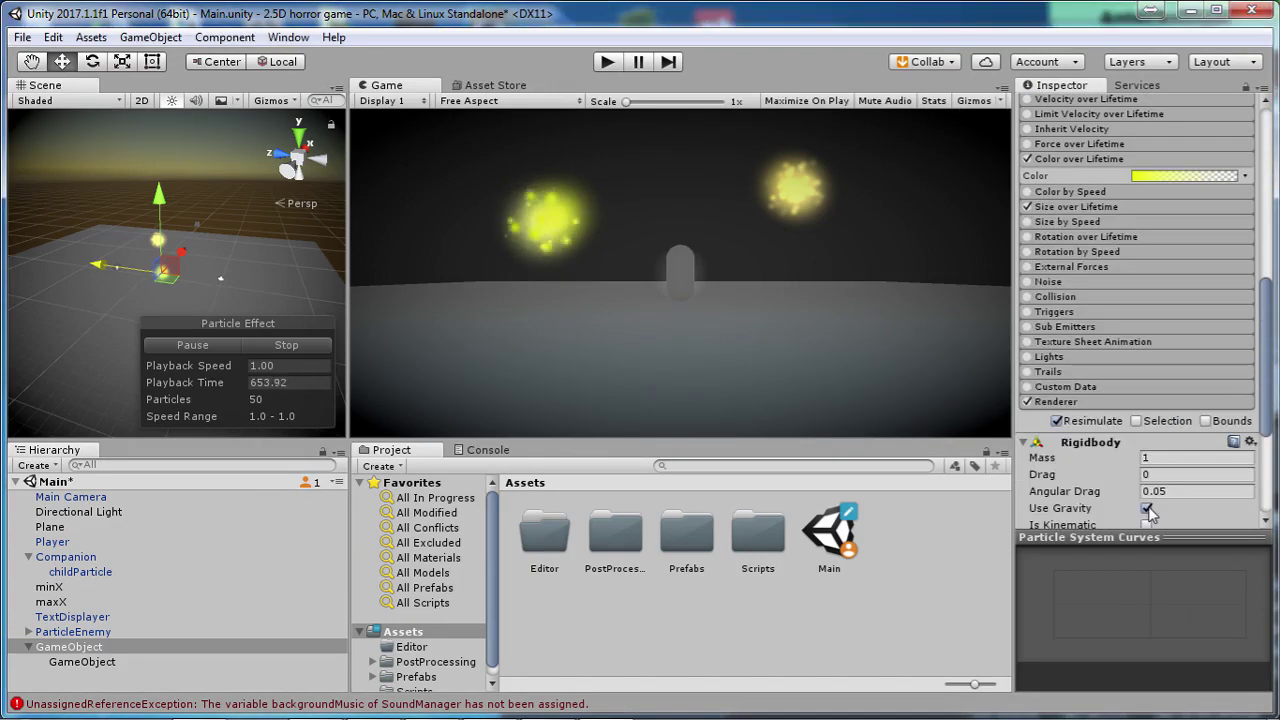
pyautogui.scroll(-4, 1175, 450)
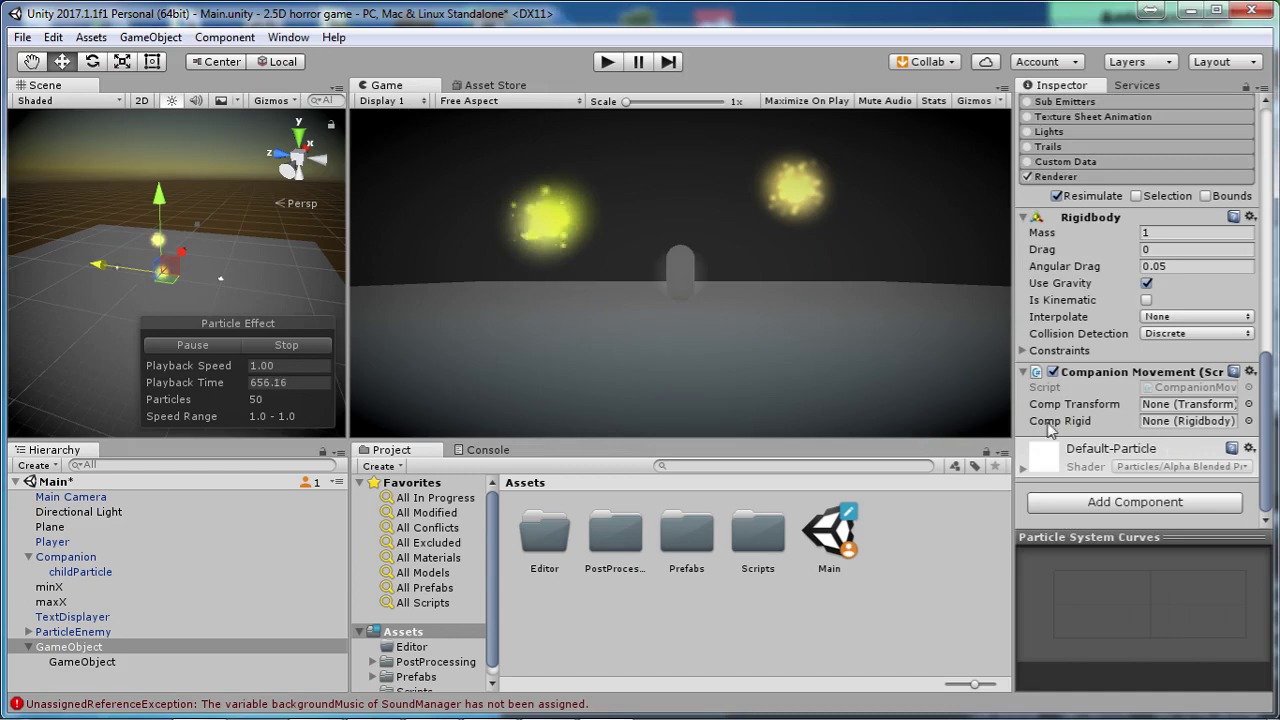
pyautogui.click(90, 562)
pyautogui.scroll(5, 1090, 221)
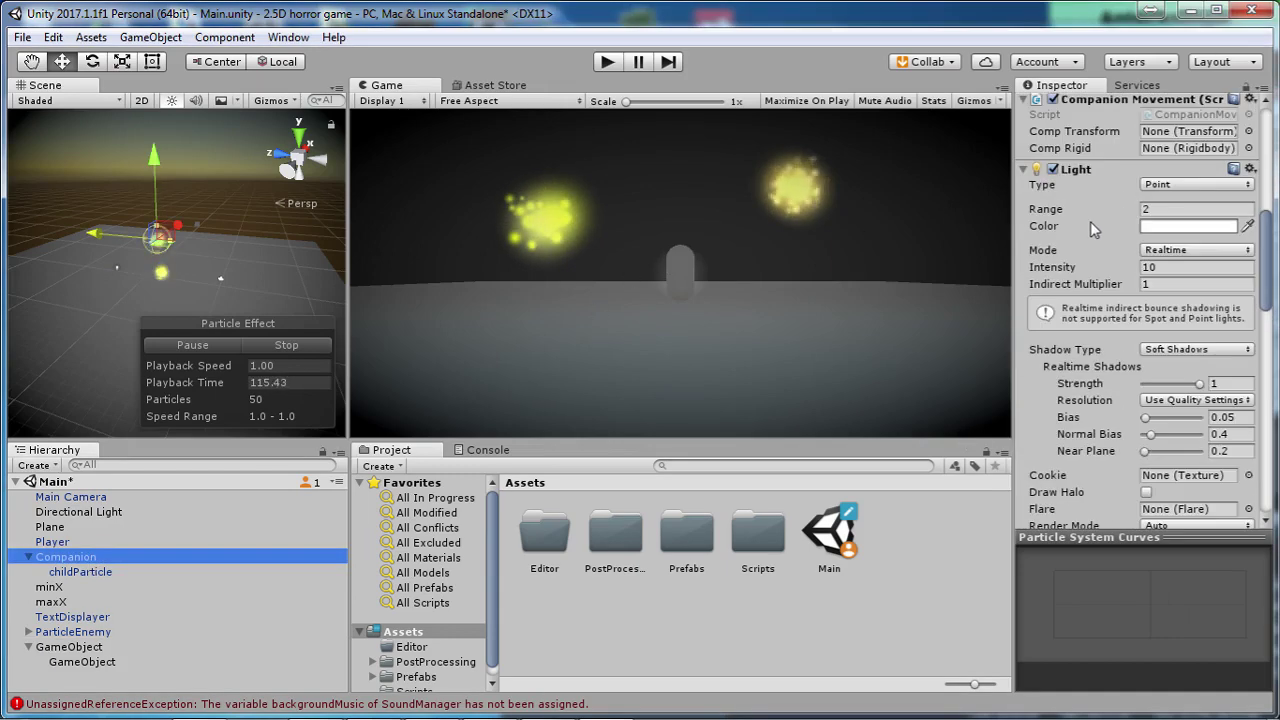
pyautogui.click(1061, 106)
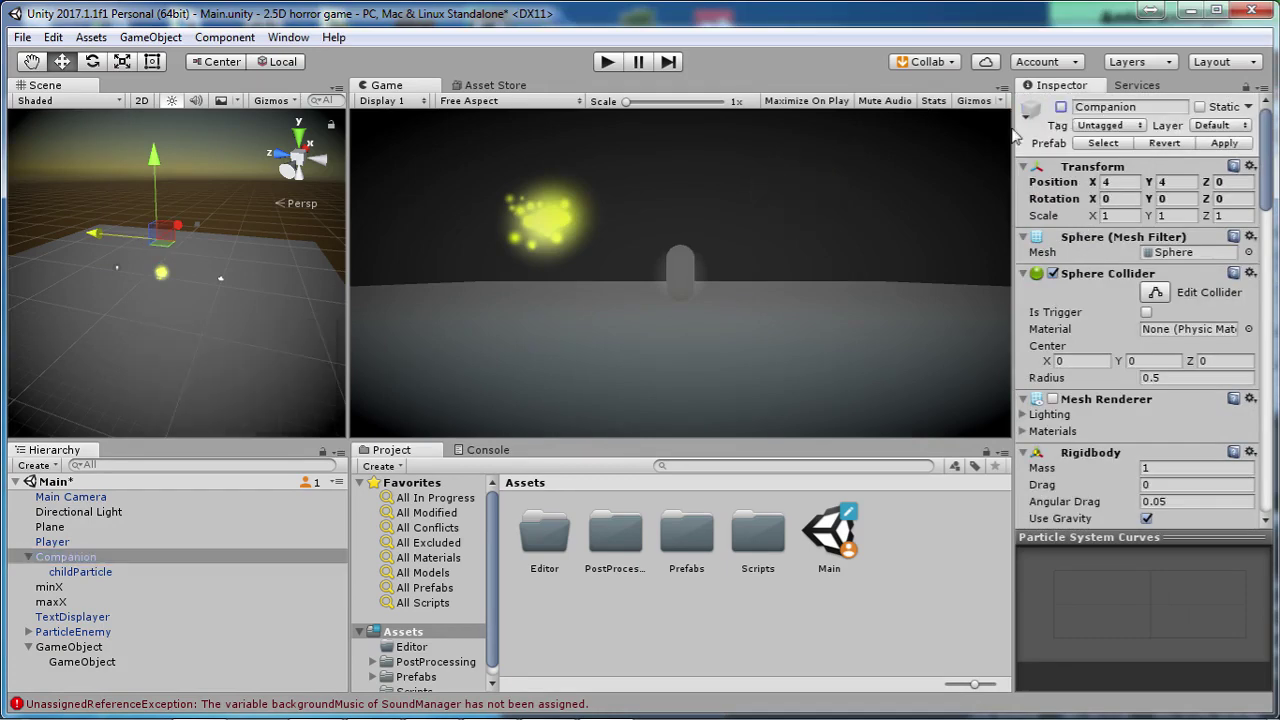
pyautogui.hotkey('ctrl', 'p')
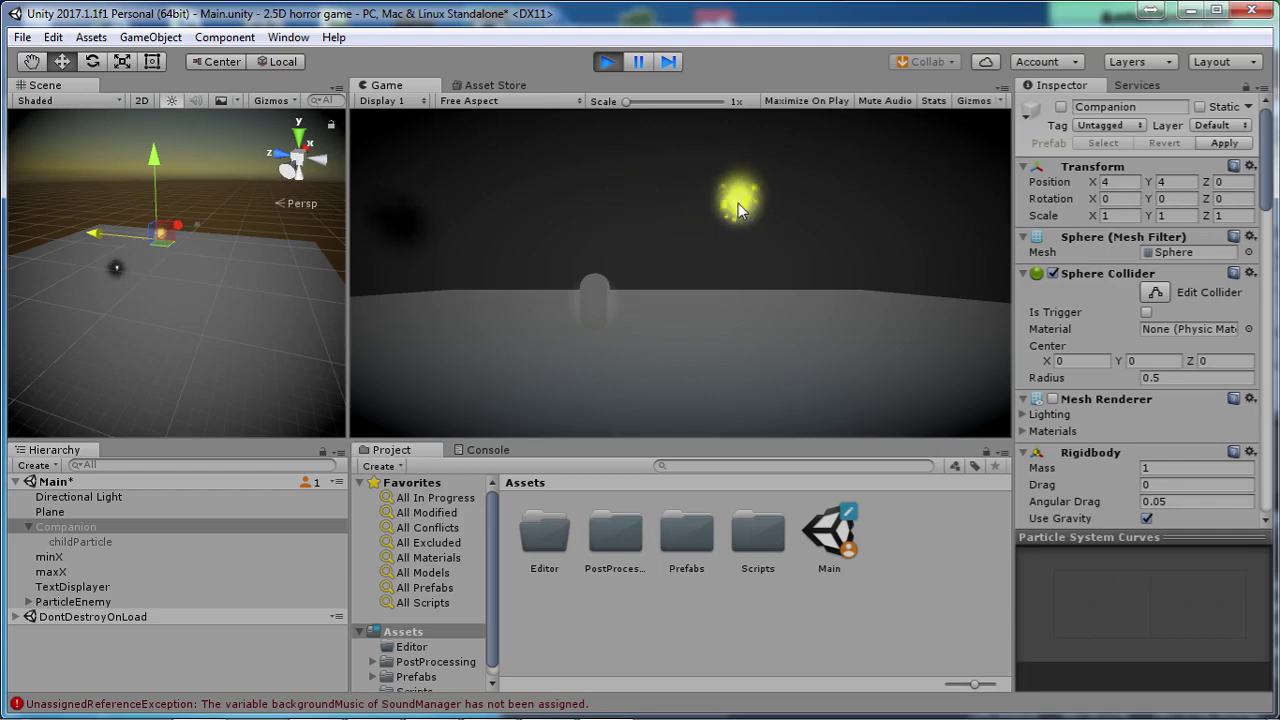
pyautogui.hotkey('ctrl', 'p')
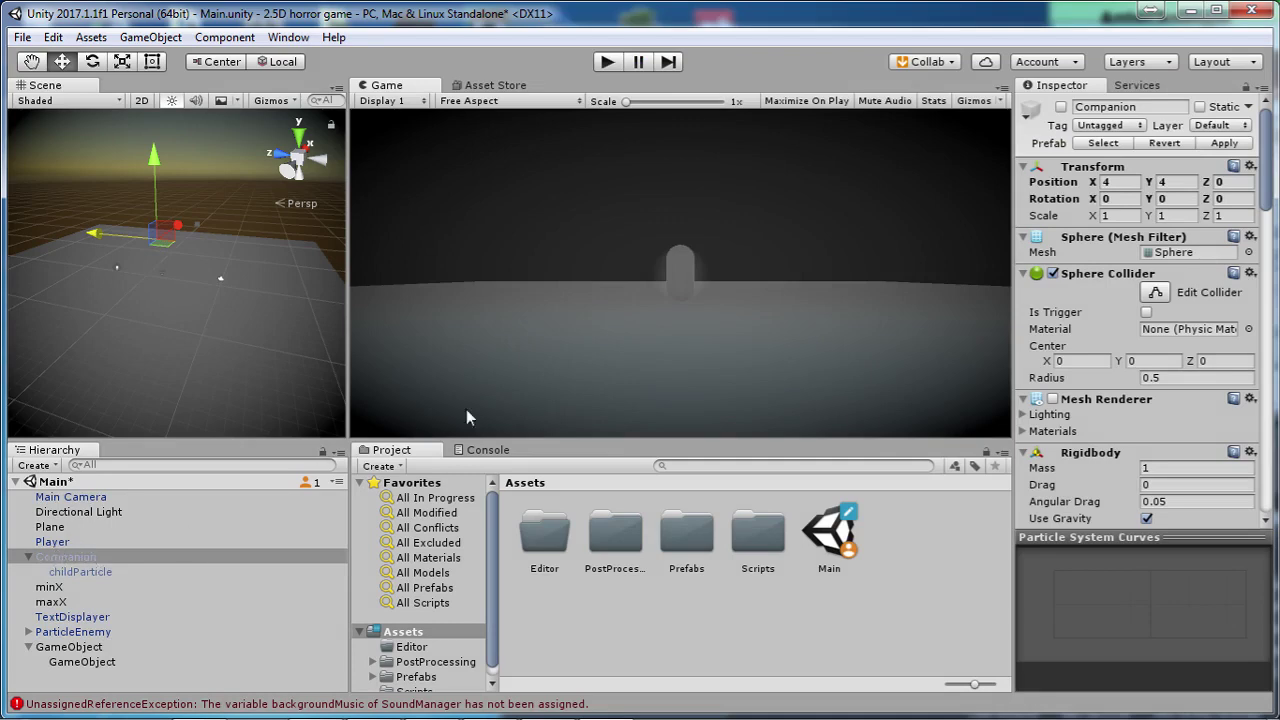
pyautogui.click(1061, 107)
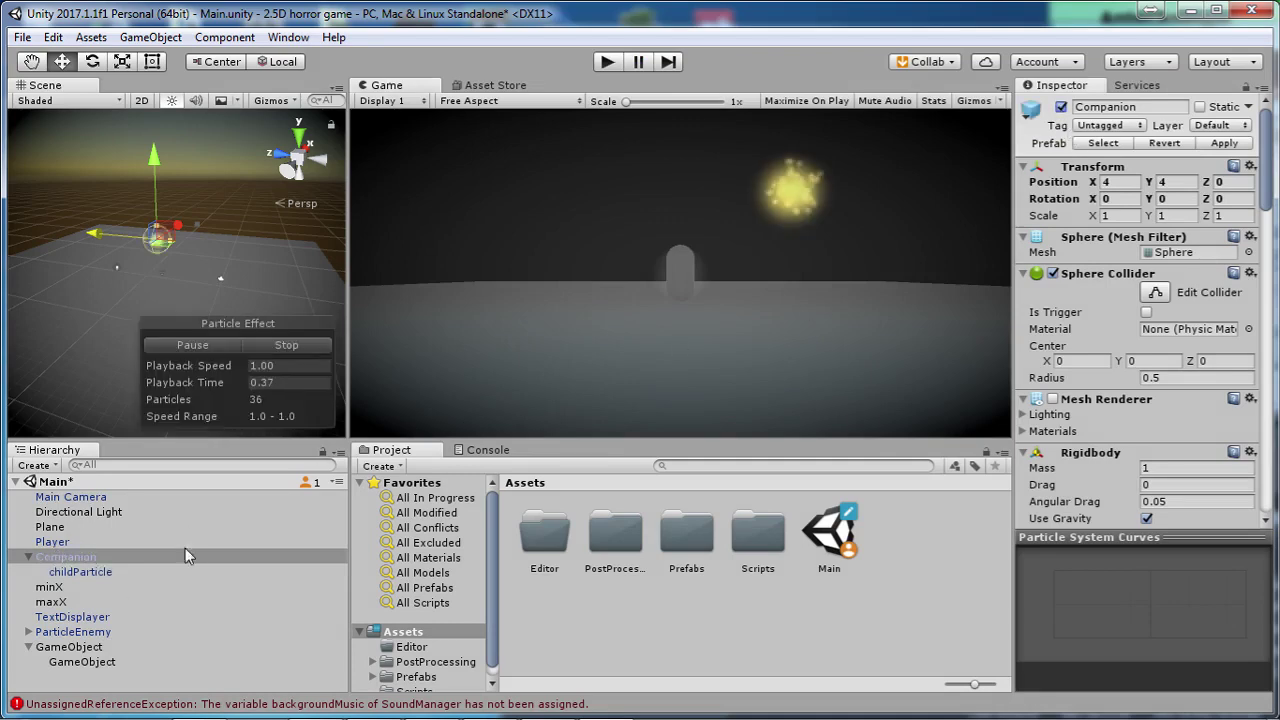
pyautogui.click(69, 646)
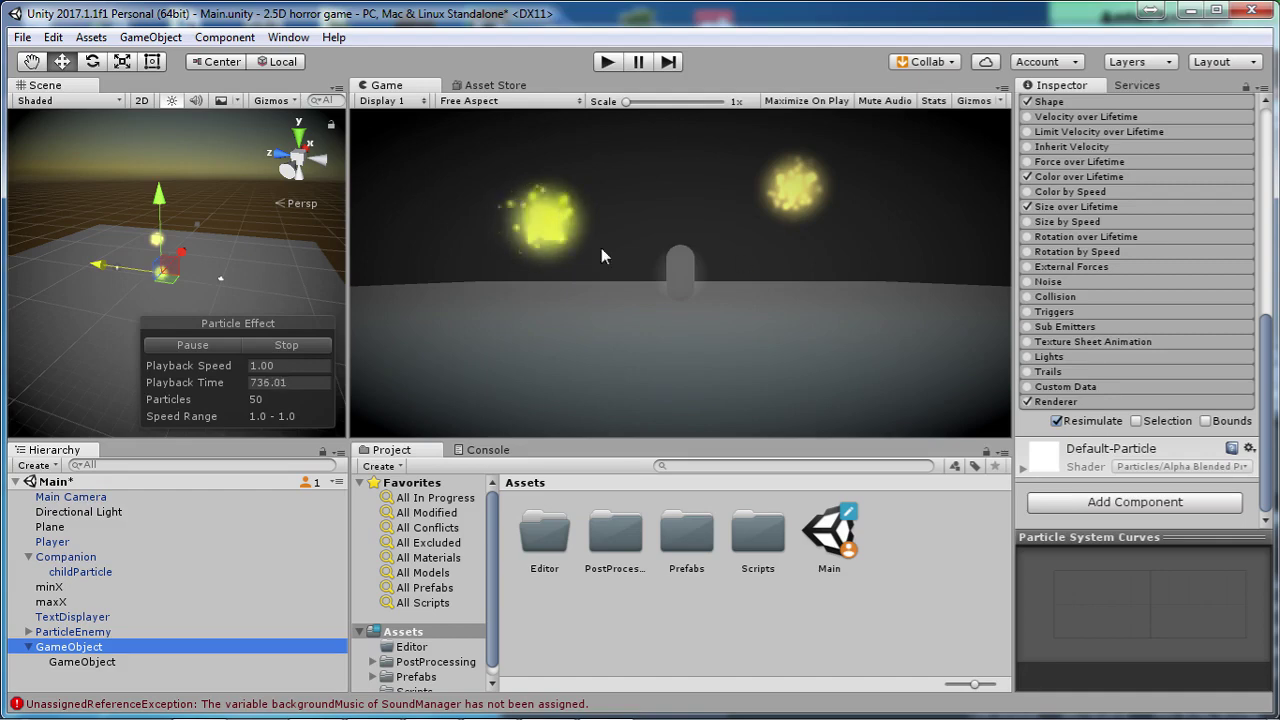
# - Enter Play mode with Ctrl+P and watch the yellow glow trail sparkles after the mouse
pyautogui.hotkey('ctrl', 'p')
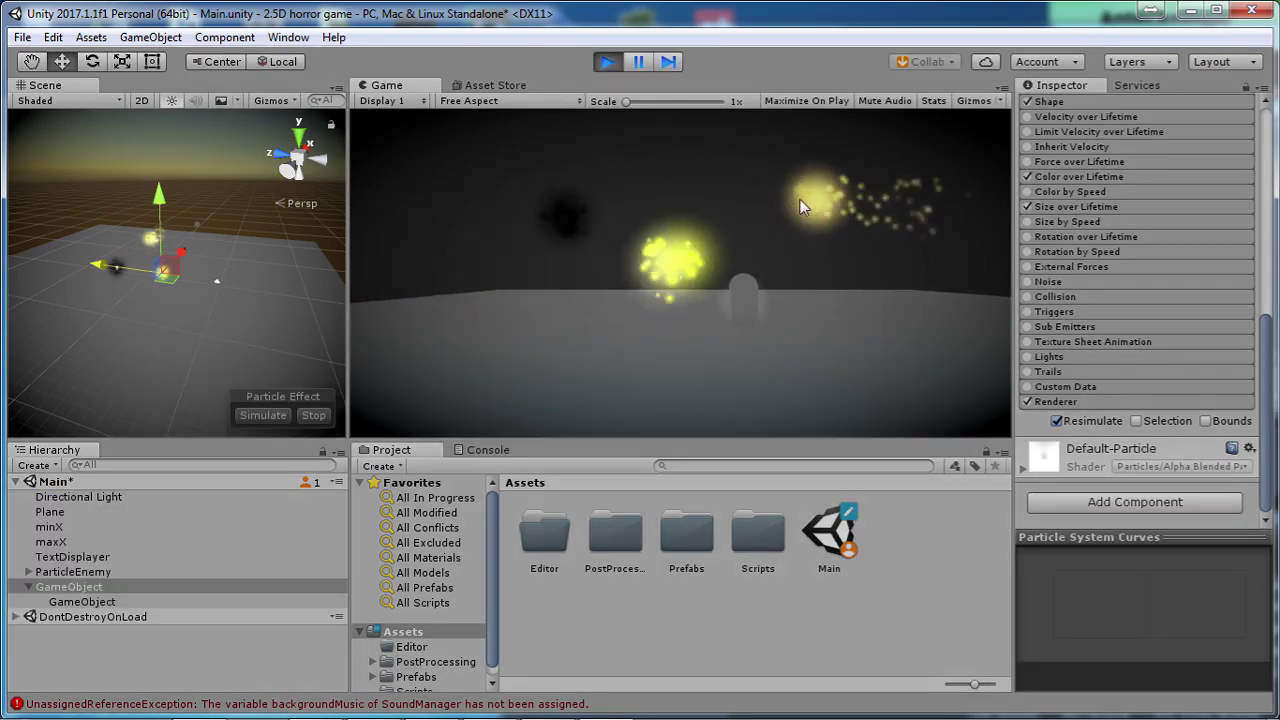